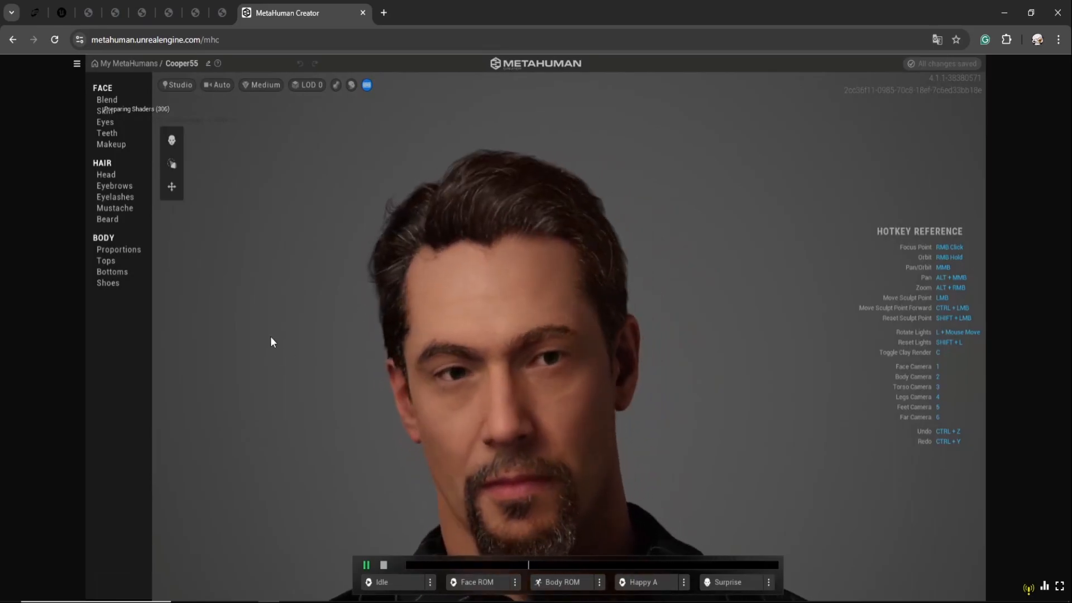
Step: Open the body proportions settings for the Cooper55 MetaHuman
left_click(131, 248)
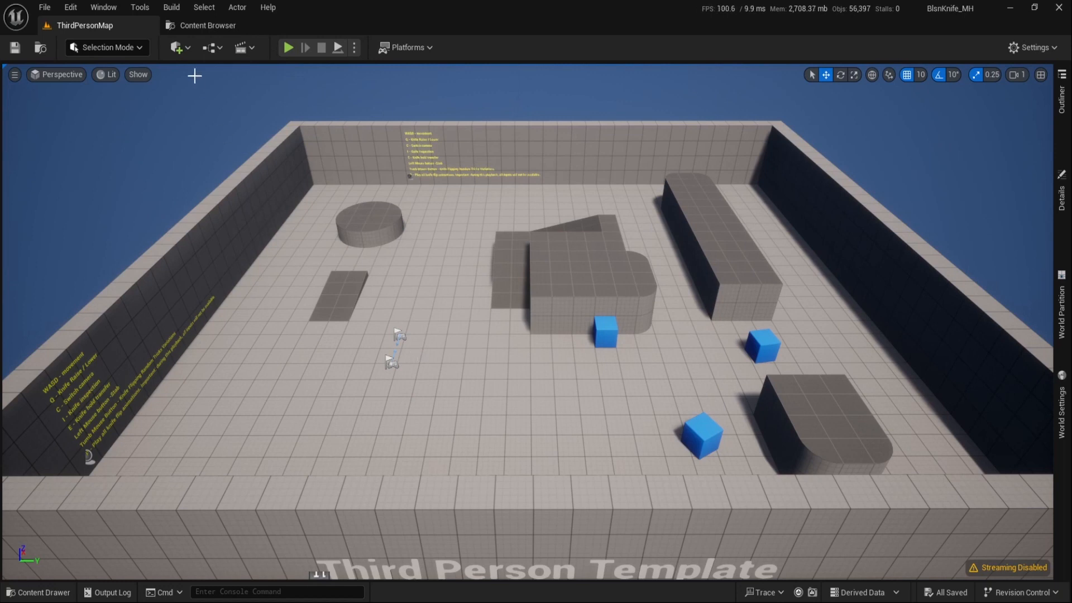
Step: Switch to Unreal Editor, open Quixel Bridge, and export the Cooper55 character from My MetaHumans at medium quality into the project
left_click(184, 49)
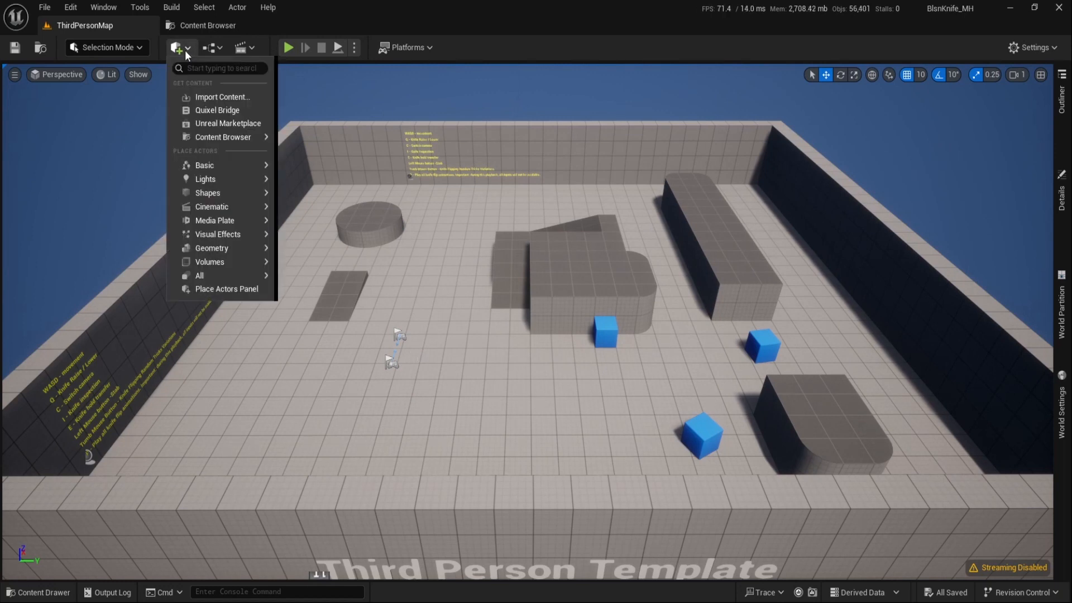
left_click(229, 110)
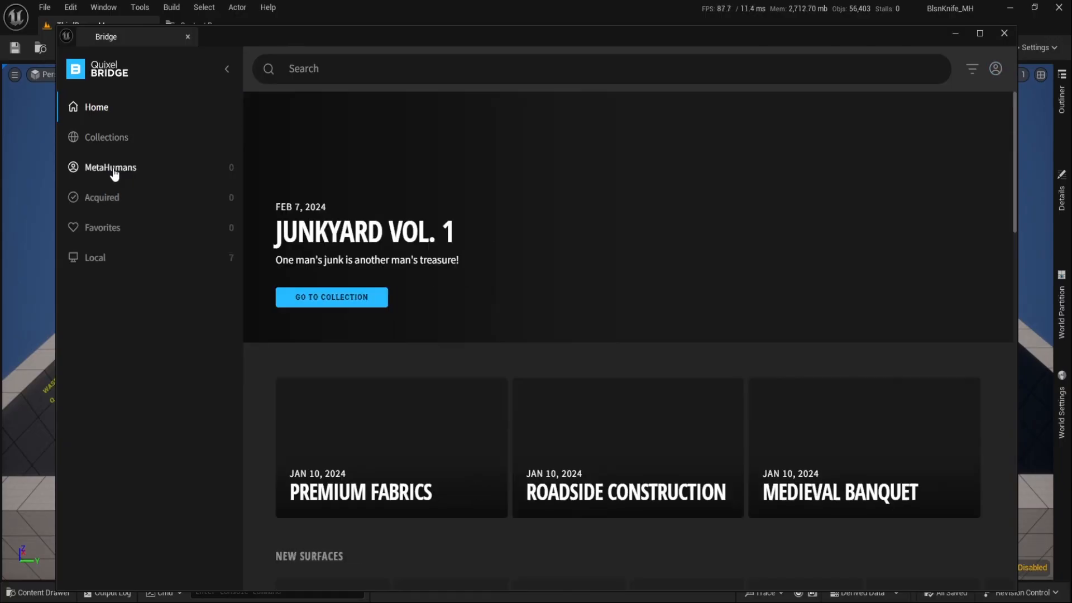
left_click(113, 170)
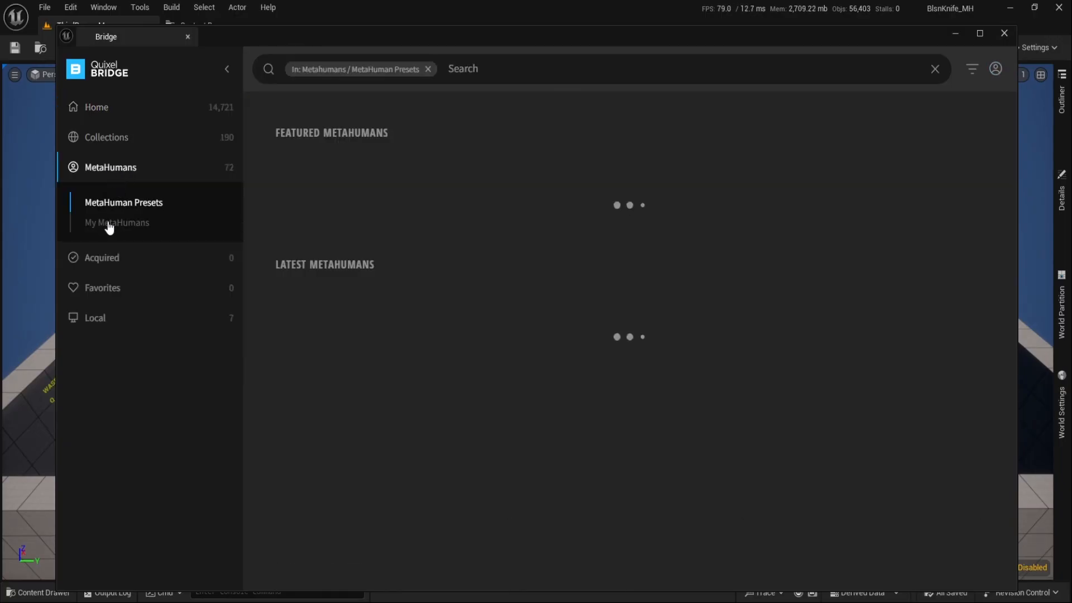
left_click(108, 223)
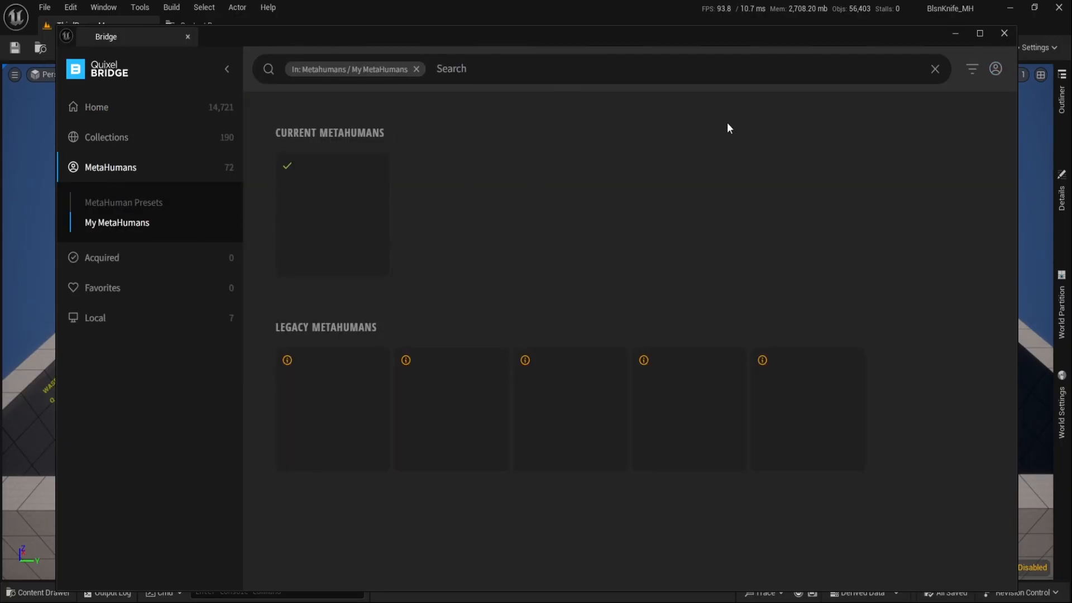
mouse_move(378, 167)
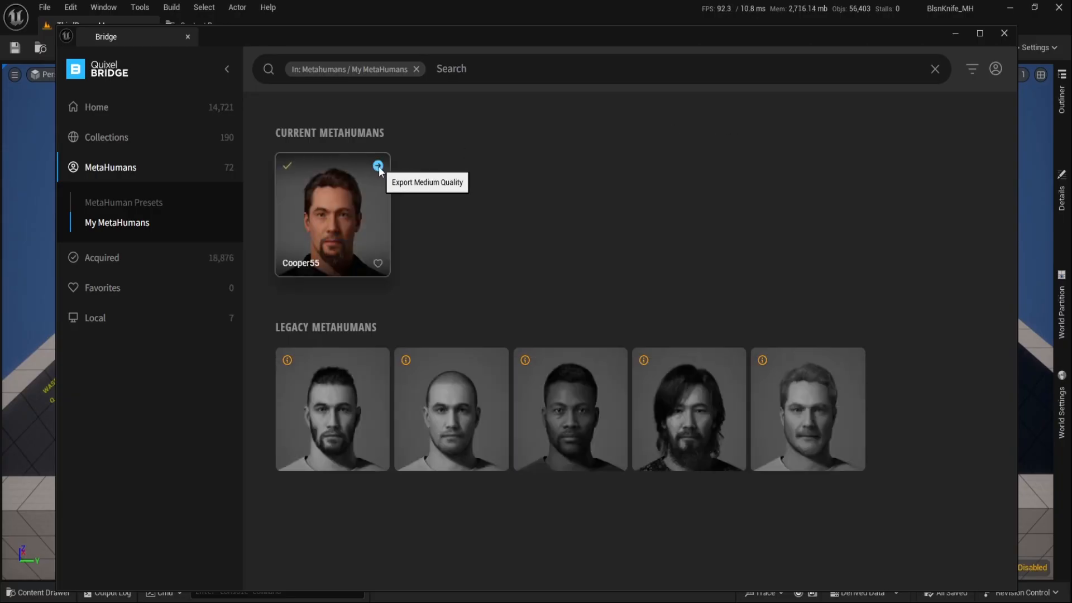
left_click(379, 166)
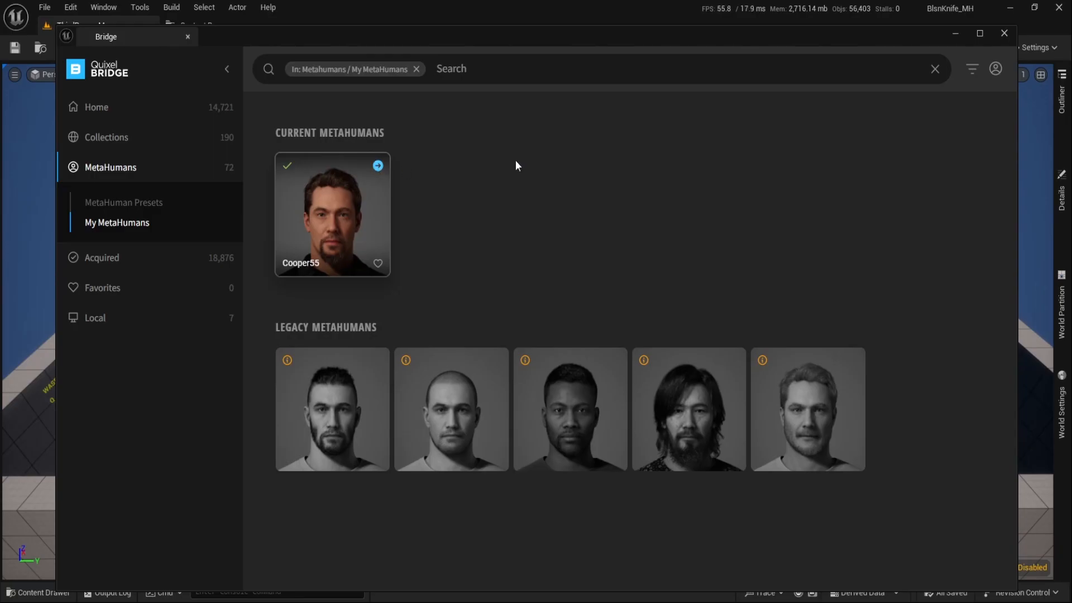
left_click(953, 34)
Step: Open the BP_Cooper55 blueprint from the MetaHumans/Cooper55 content folder and dock its editor in the main window
left_click(200, 27)
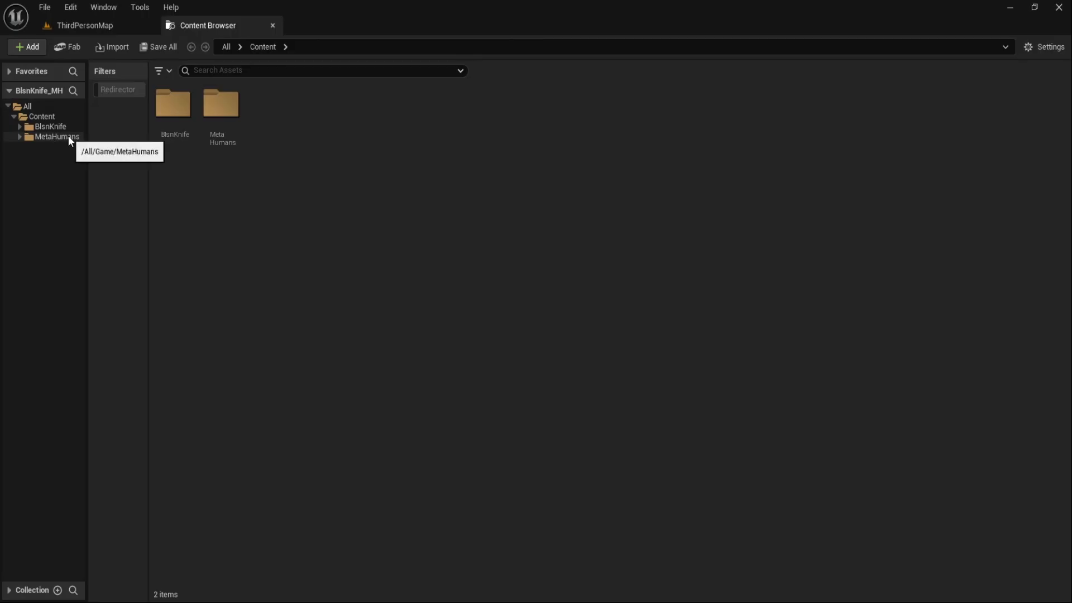
left_click(19, 137)
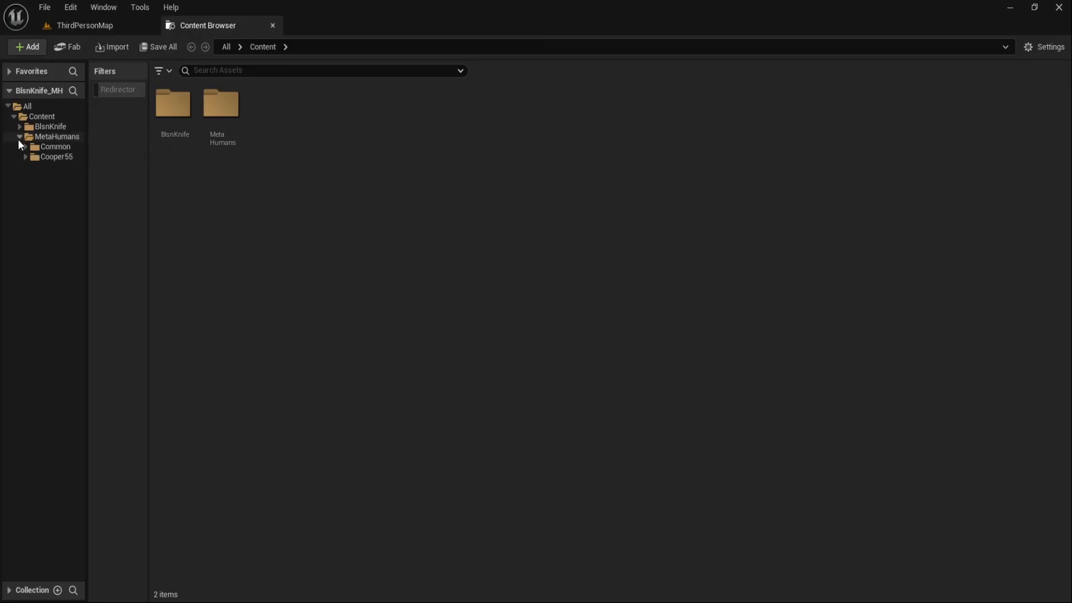
left_click(48, 156)
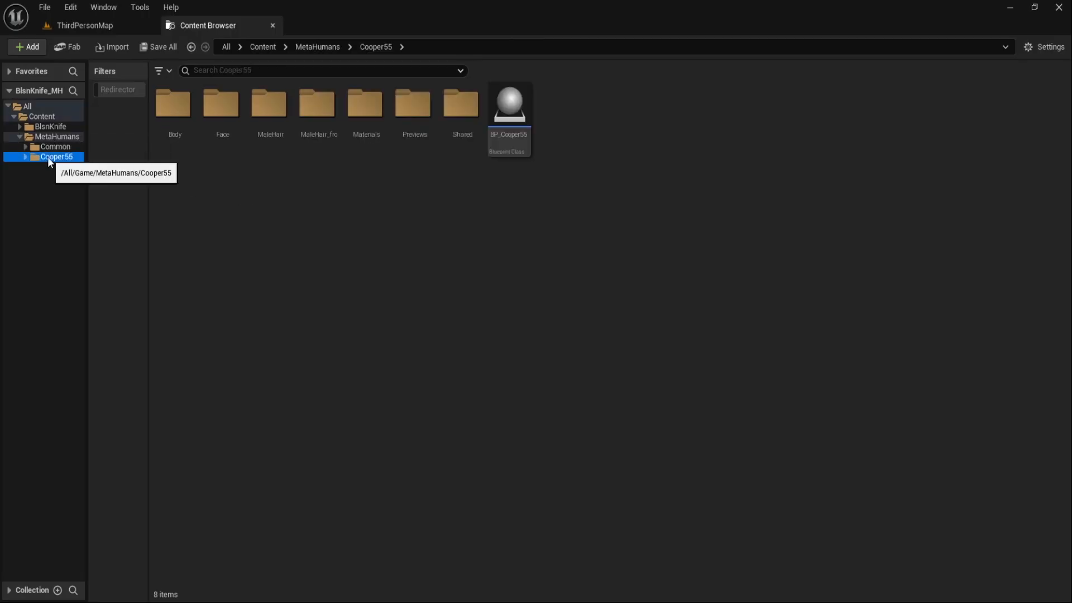
double_click(518, 117)
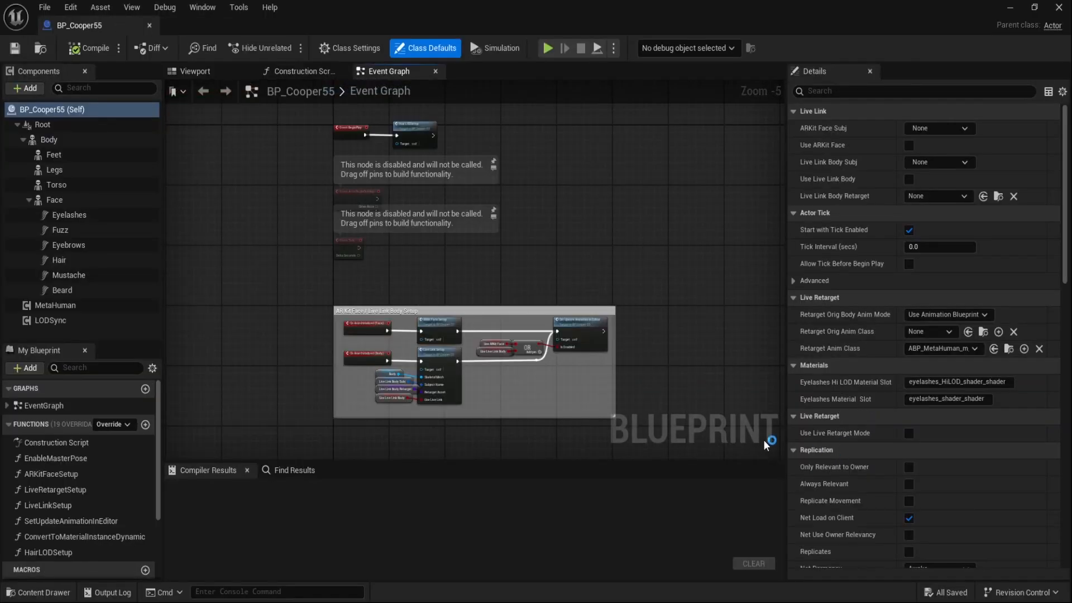
left_click_drag(97, 26, 409, 17)
Step: Enable the missing plugins and missing project settings required by the MetaHuman, and restart the editor
left_click(207, 25)
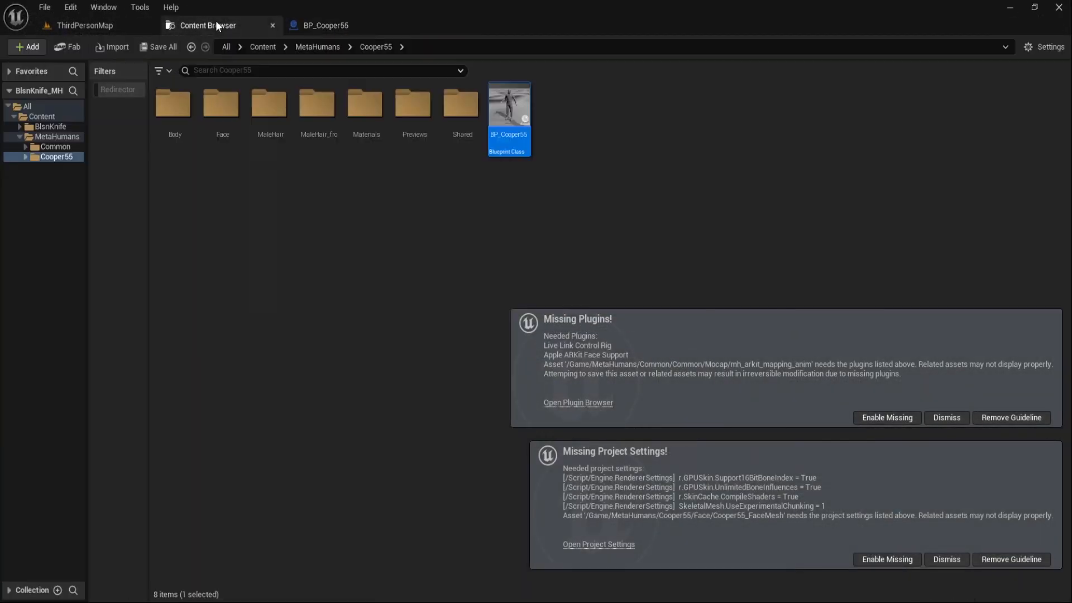
left_click(893, 420)
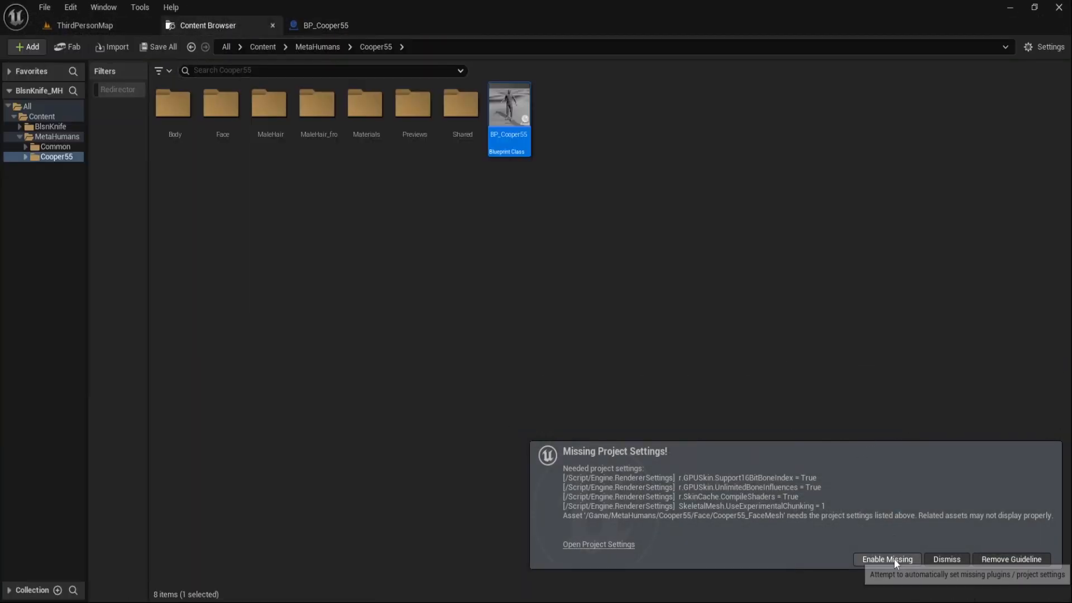
left_click(894, 558)
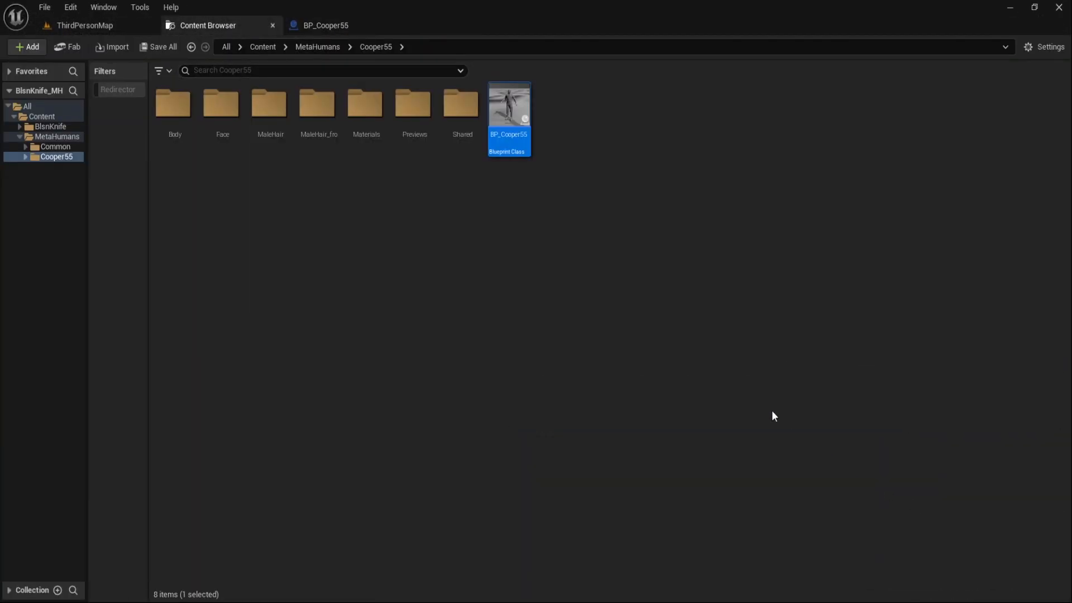
left_click(325, 26)
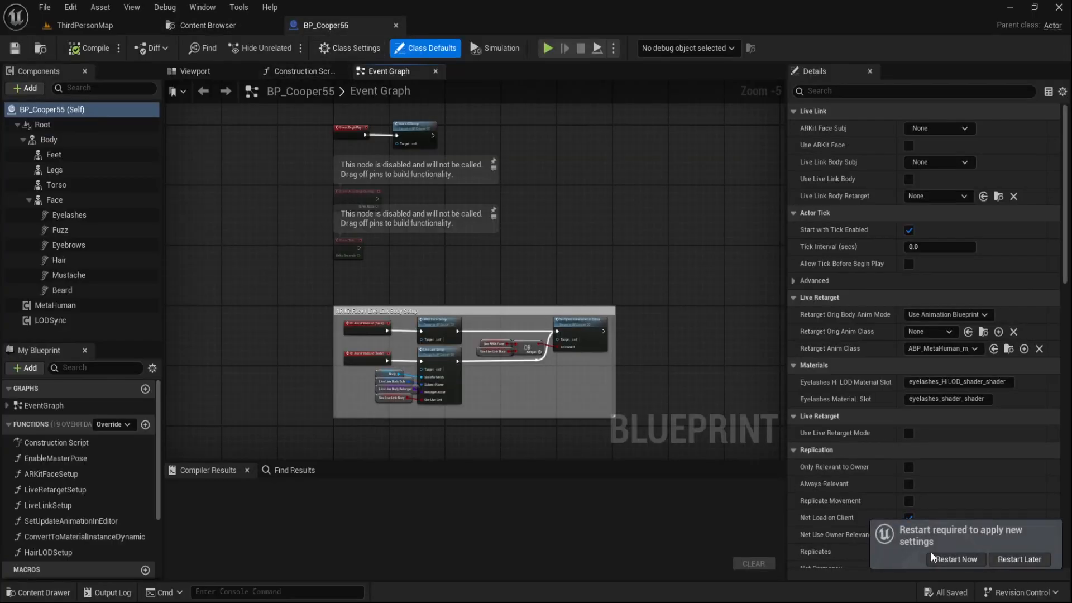
left_click(964, 560)
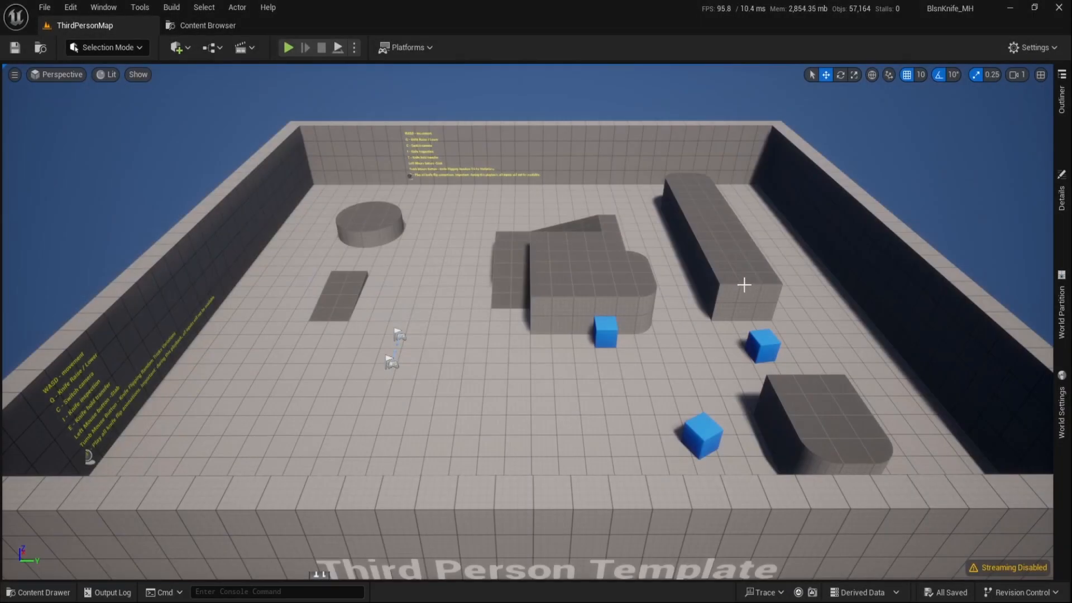
Step: Browse the project content to the MetaHumans/Cooper55 folder and reopen the BP_Cooper55 blueprint
left_click(200, 25)
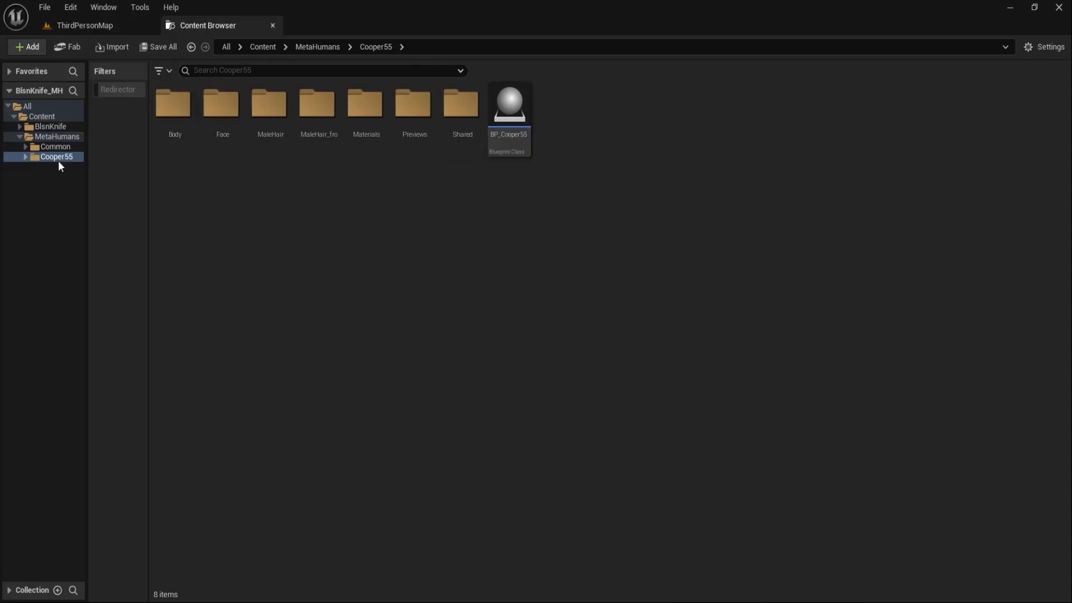
left_click(43, 116)
left_click(19, 136)
left_click(14, 117)
left_click(14, 117)
left_click(19, 137)
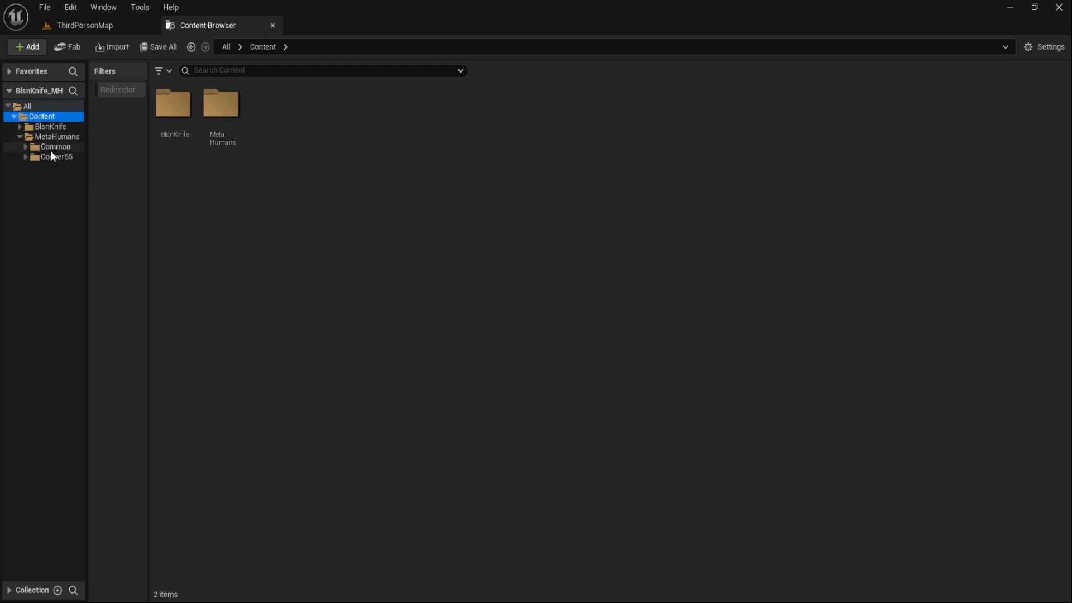
left_click(25, 157)
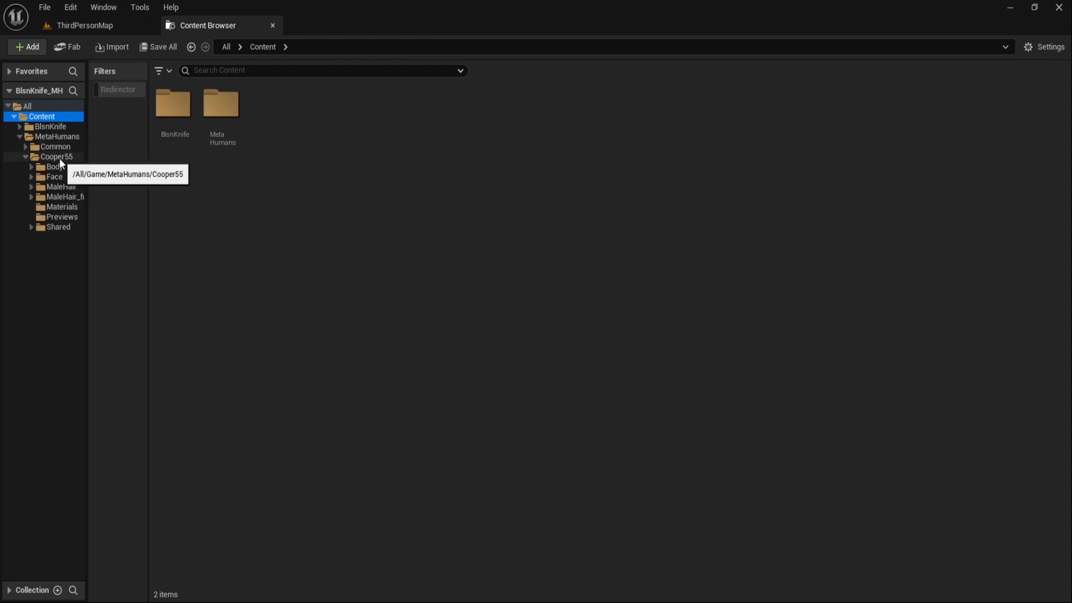
left_click(59, 158)
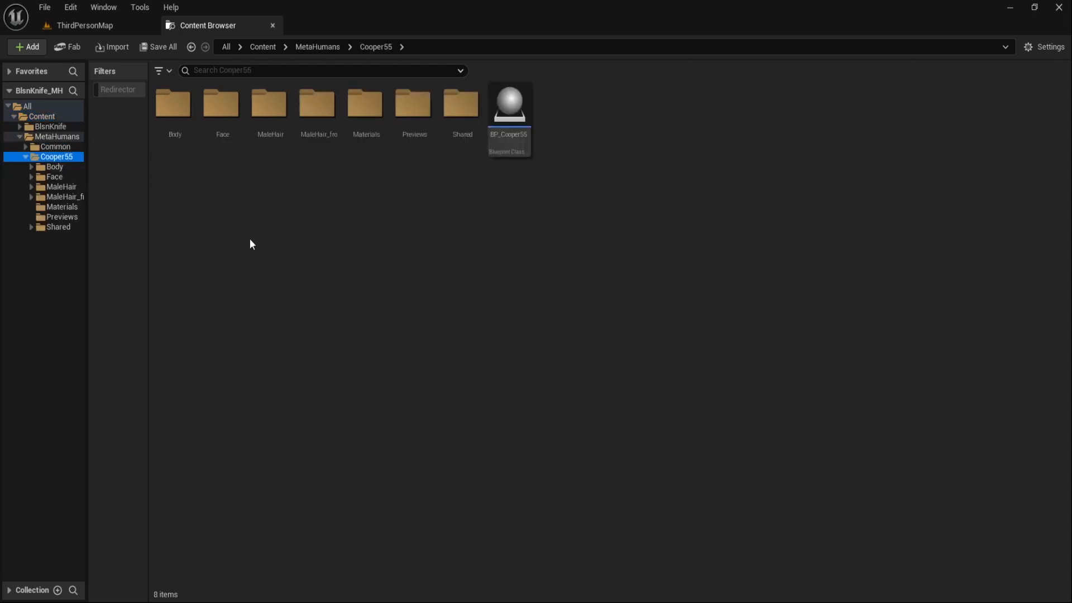
double_click(508, 116)
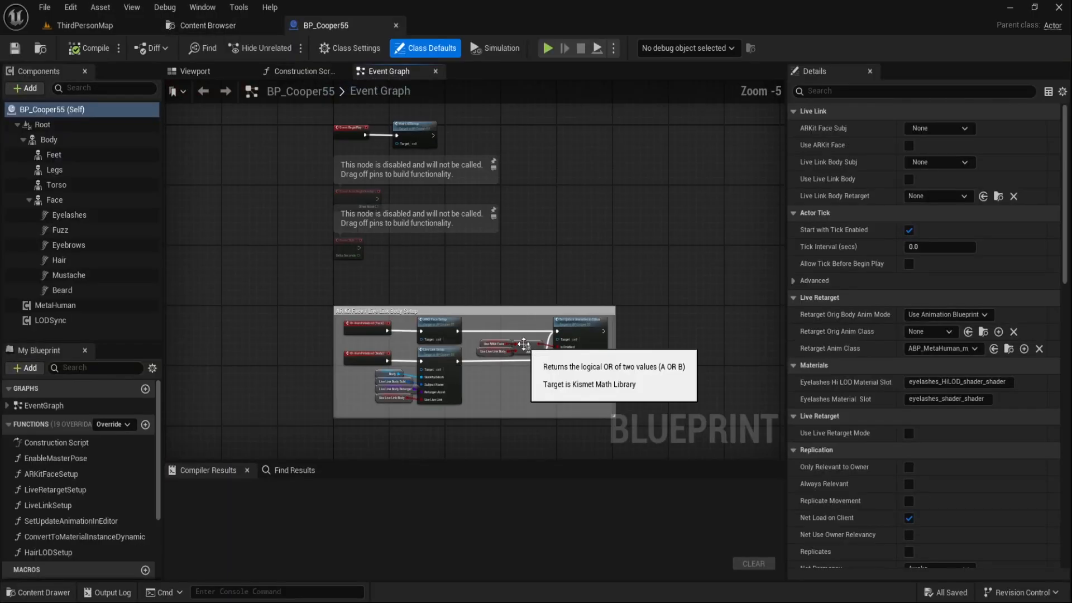
Step: Show the character in the blueprint's 3D view and change its parent class to BP_ThirdPersonCharacter
left_click(209, 73)
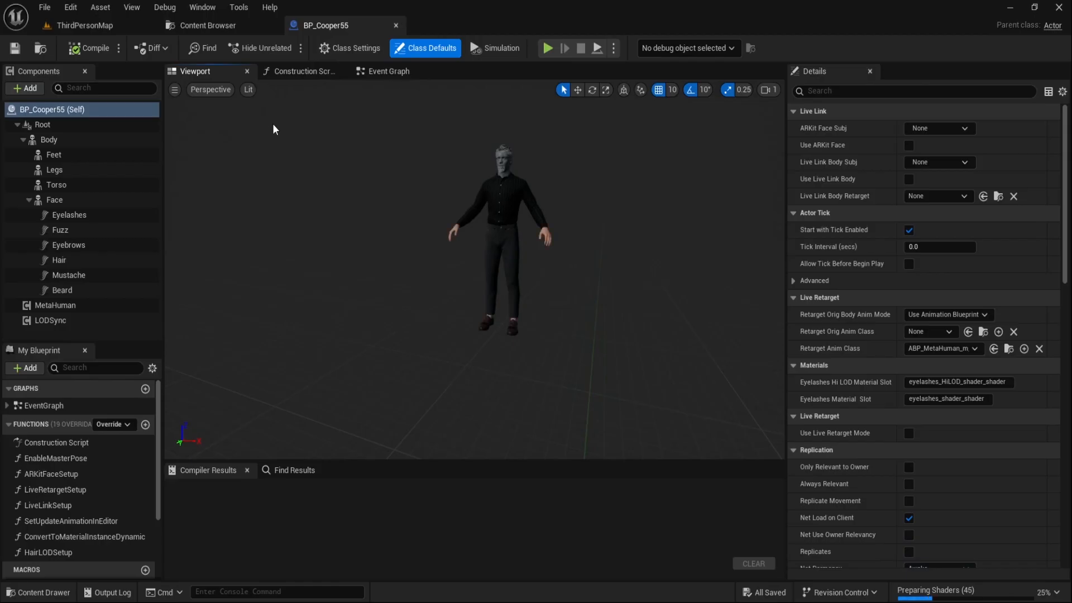
left_click(347, 46)
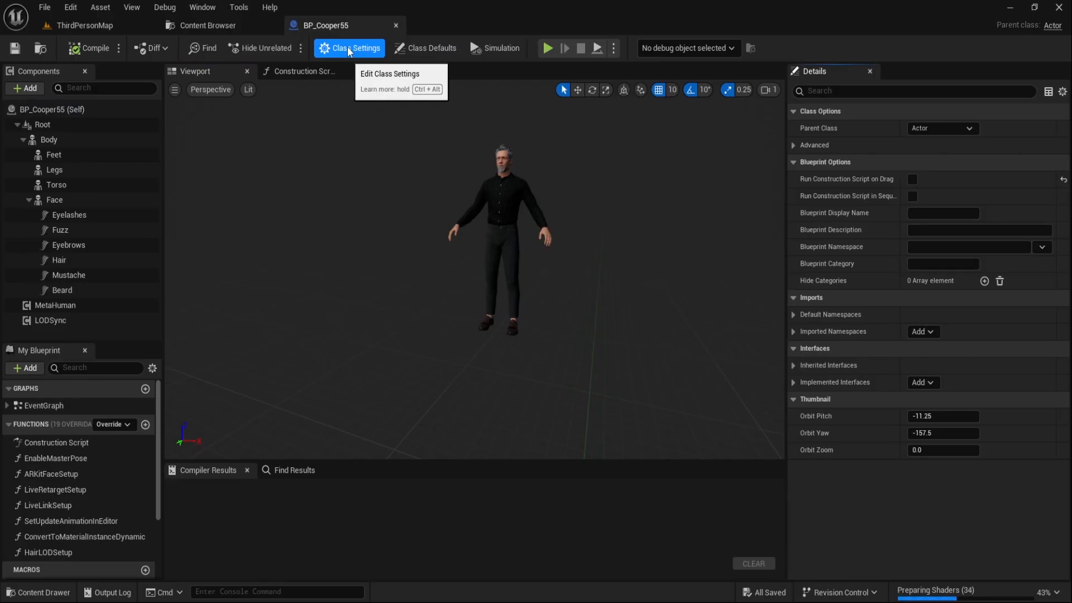
left_click(970, 130)
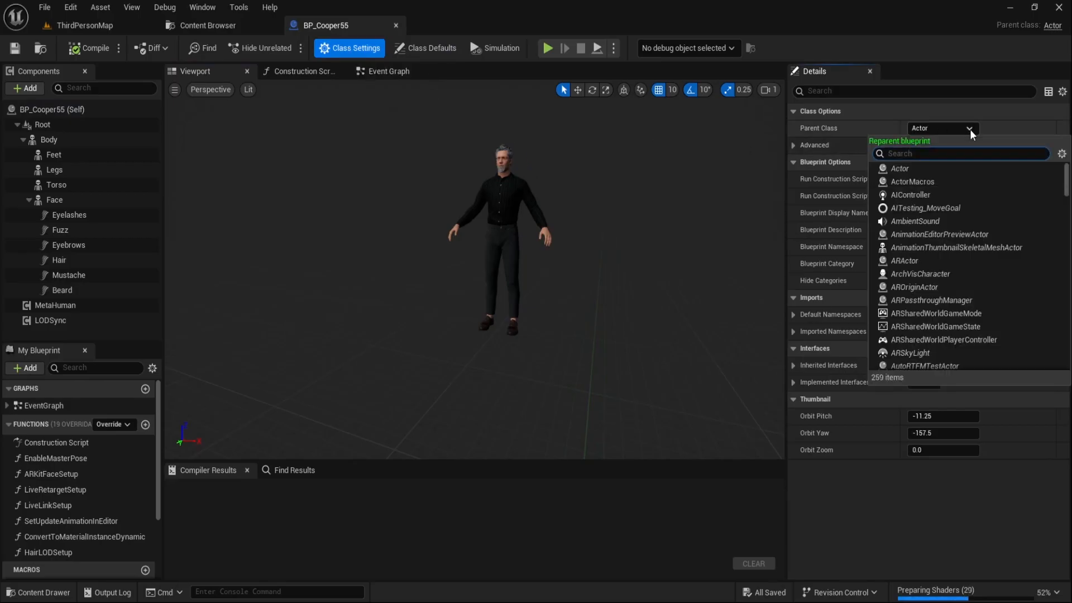
type("bp_thir")
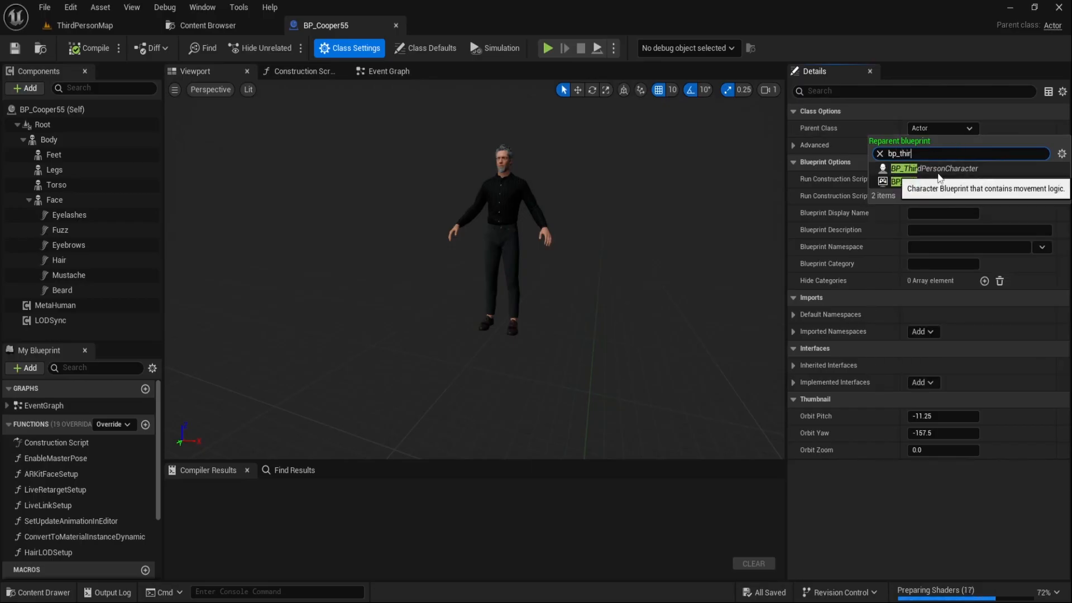
left_click(915, 171)
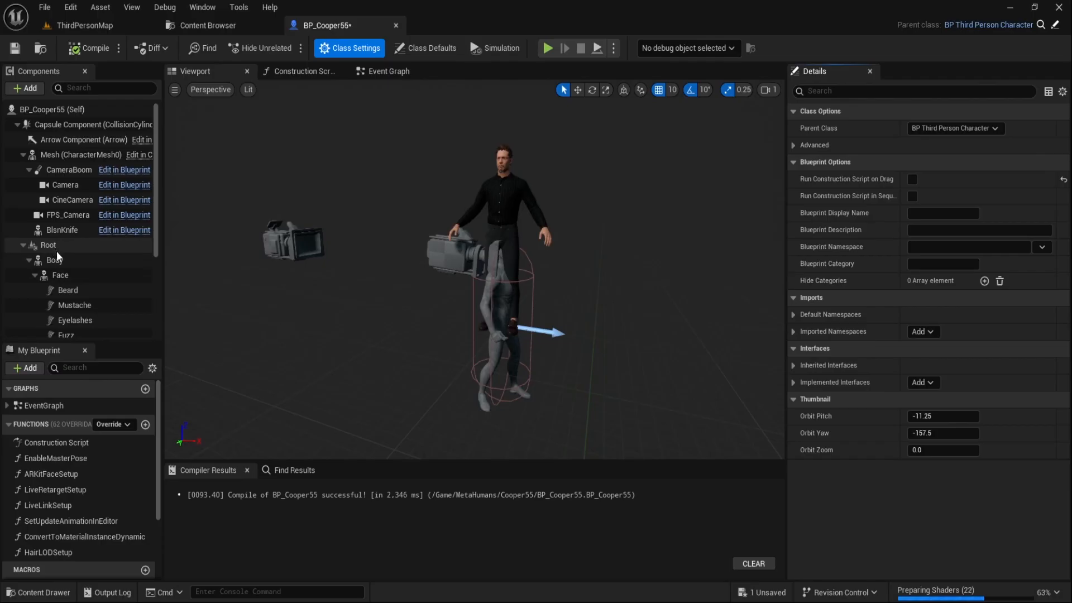
Step: Attach the Body component, with its children, to Mesh (CharacterMesh0)
left_click(64, 262)
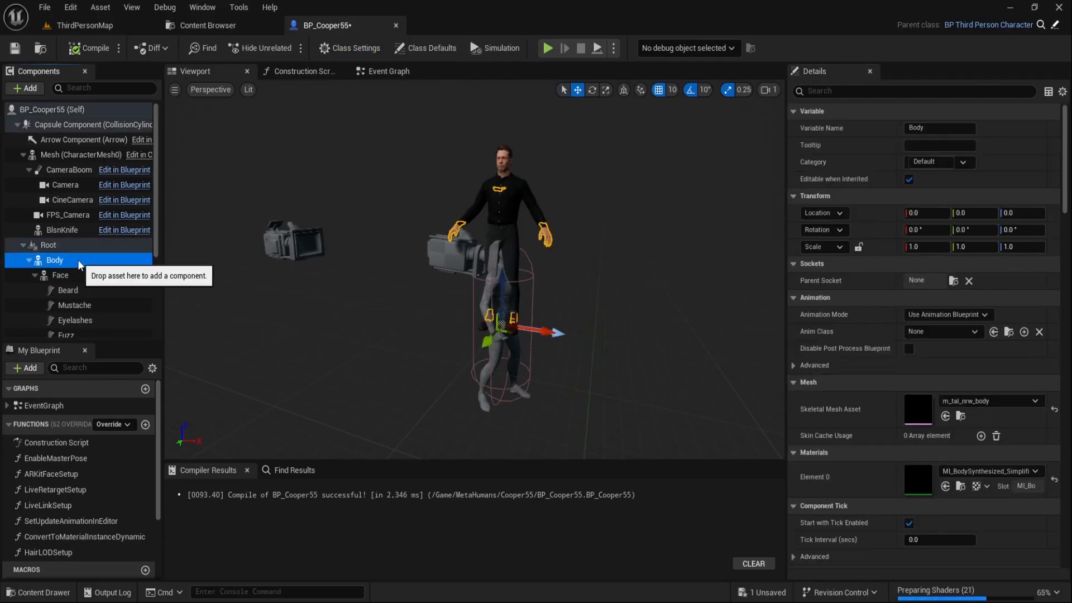
left_click_drag(80, 264, 58, 159)
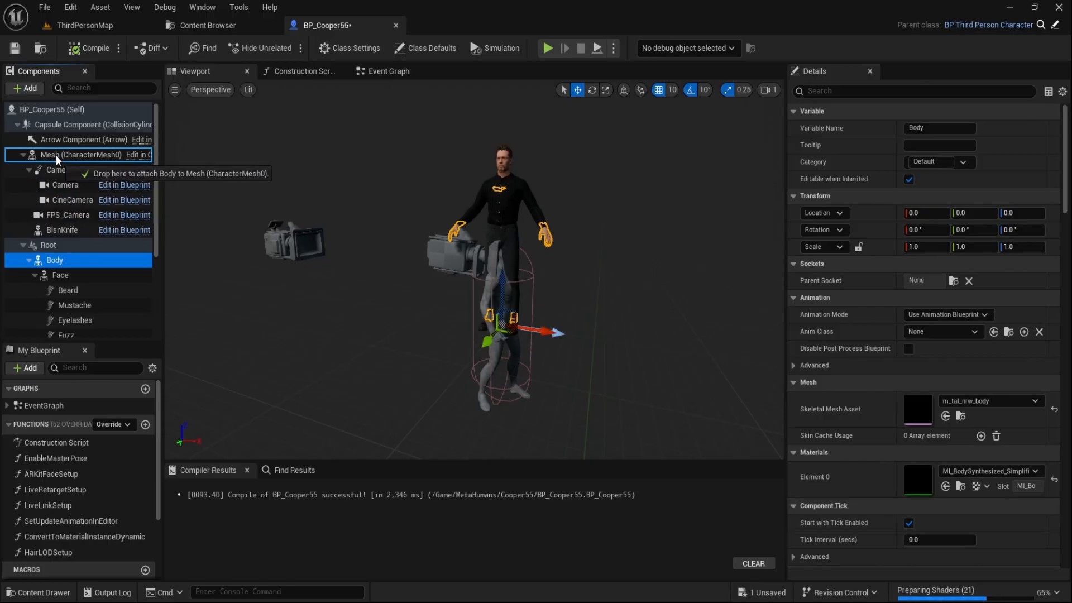
left_click_drag(57, 160, 57, 159)
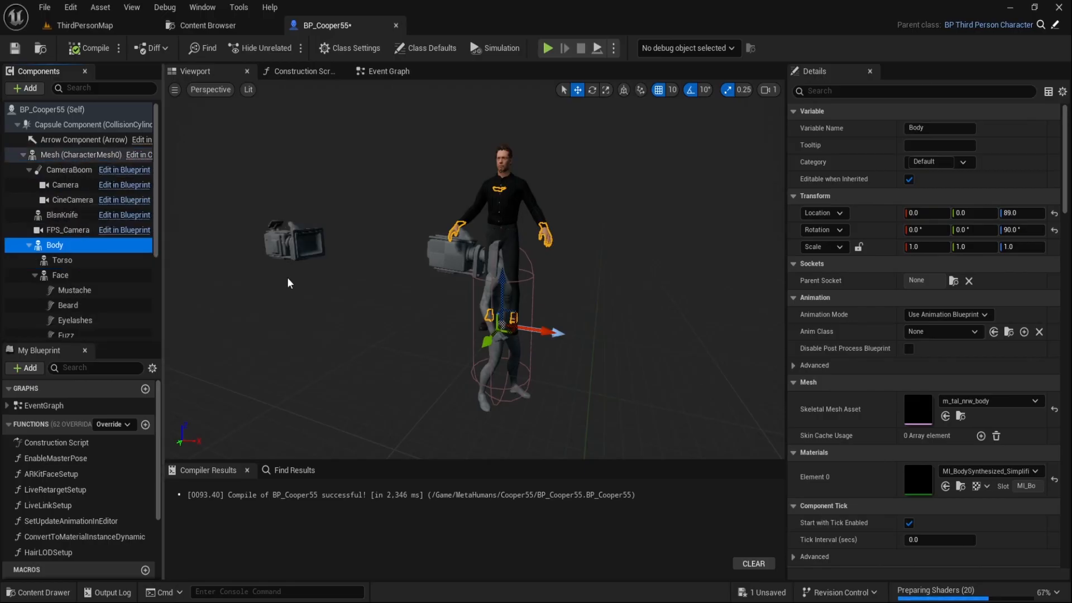
Step: Delete the leftover Root scene component from the BP_Cooper55 component hierarchy
left_click_drag(158, 246, 158, 342)
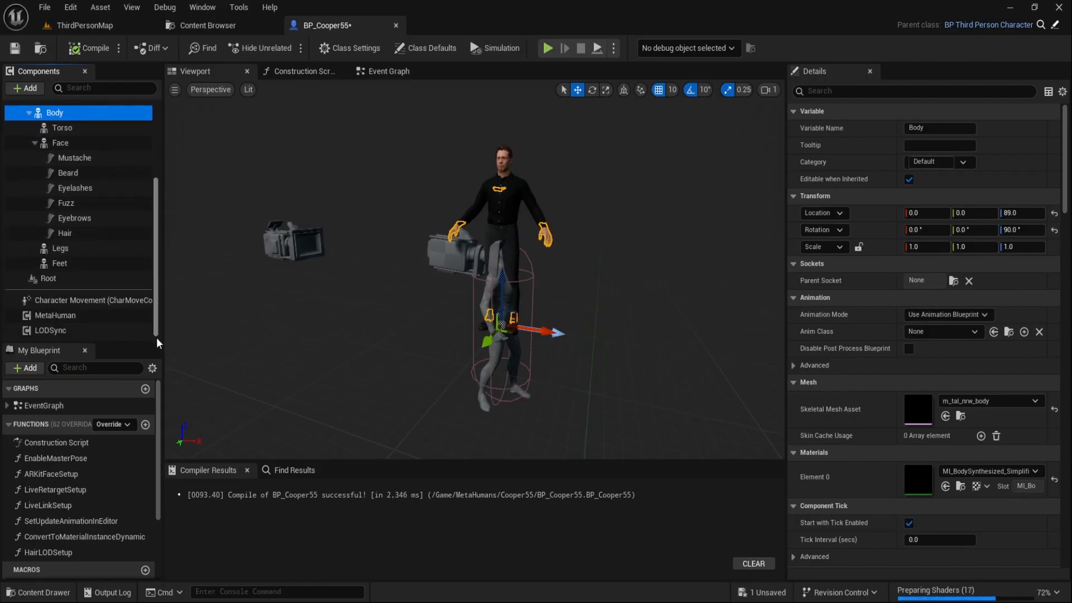
left_click(92, 284)
right_click(93, 285)
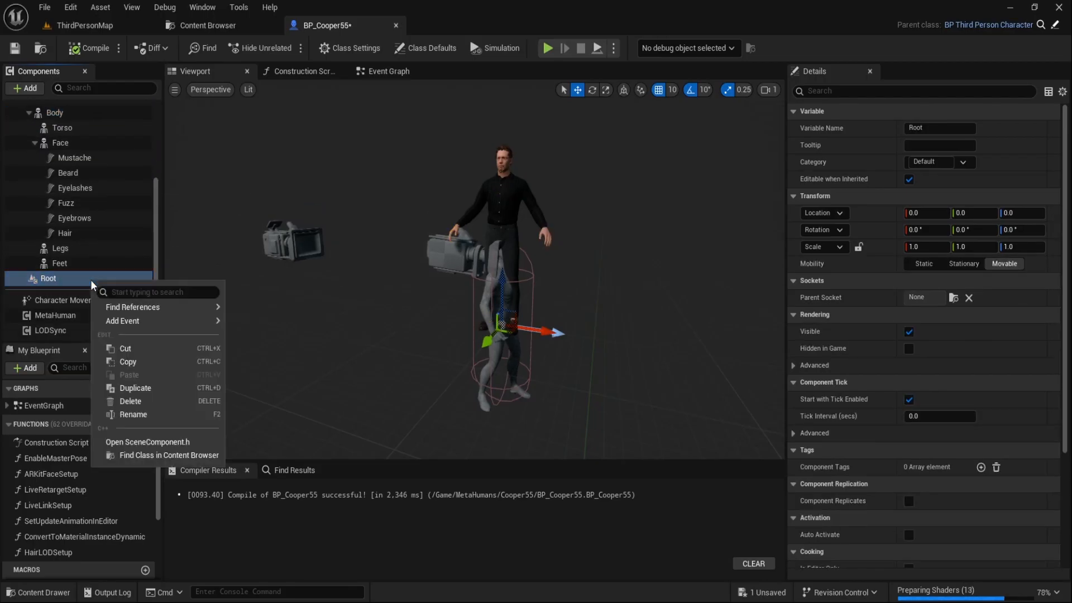
left_click(138, 402)
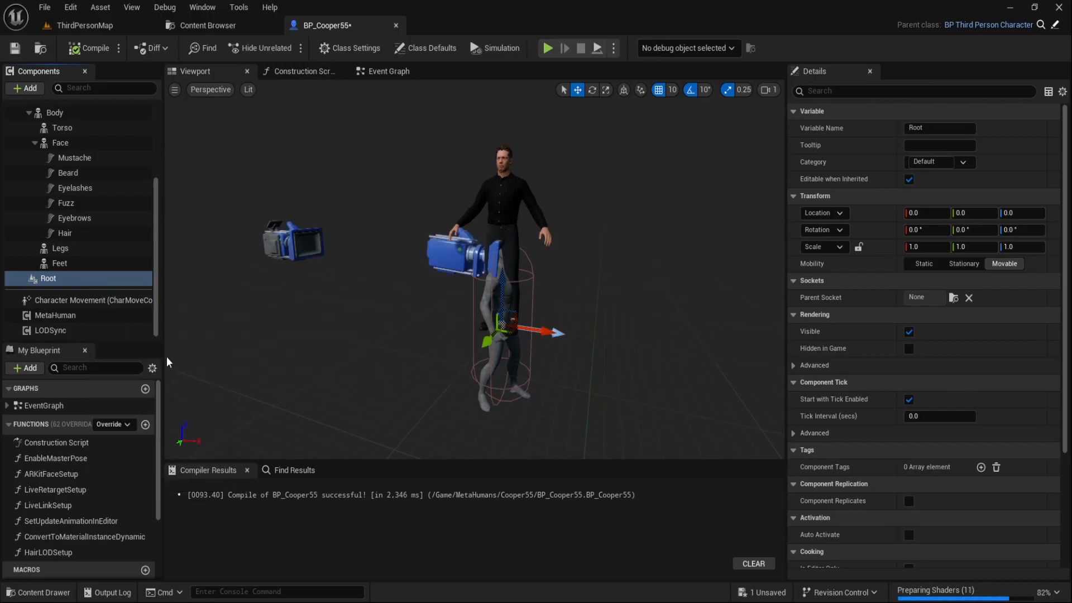
left_click_drag(158, 240, 157, 161)
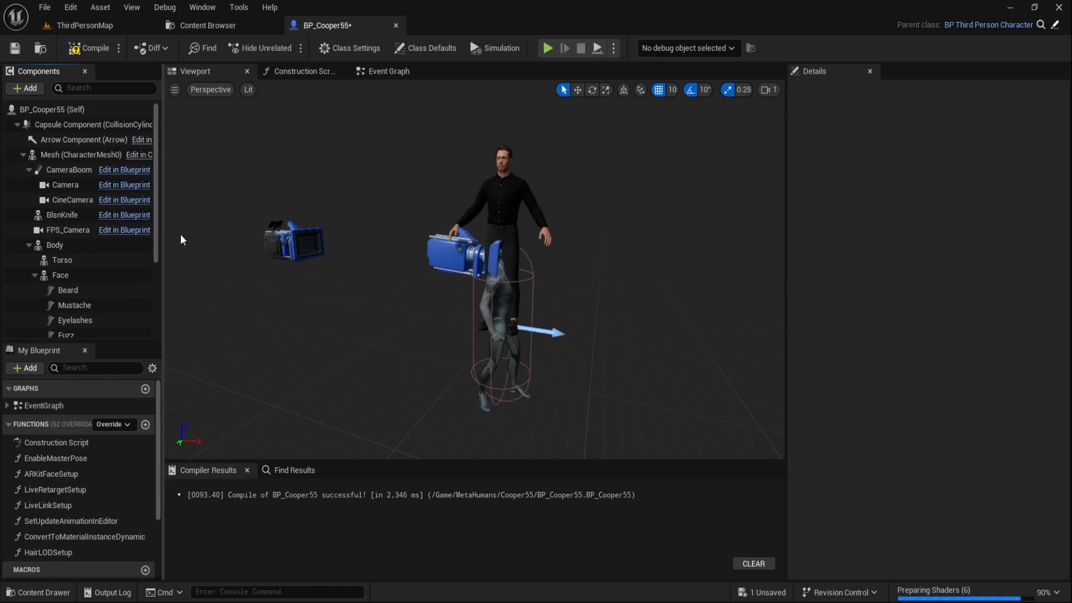
Step: Fix the compile error in SetUpdateAnimationInEditor by connecting Mesh (CharacterMesh0) to the Target of Get Children Components
left_click(390, 71)
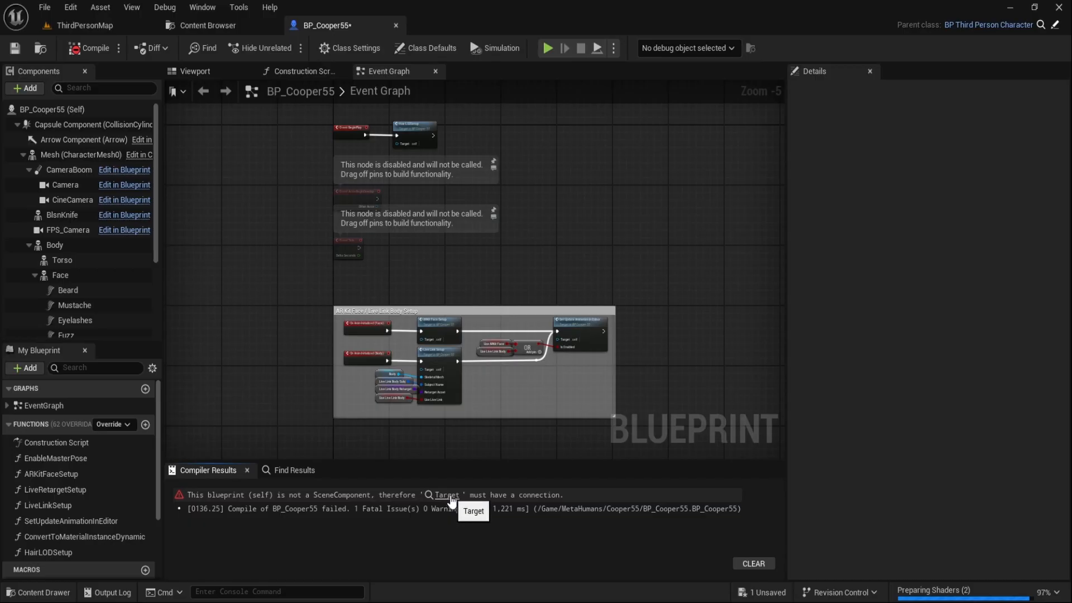
left_click(448, 496)
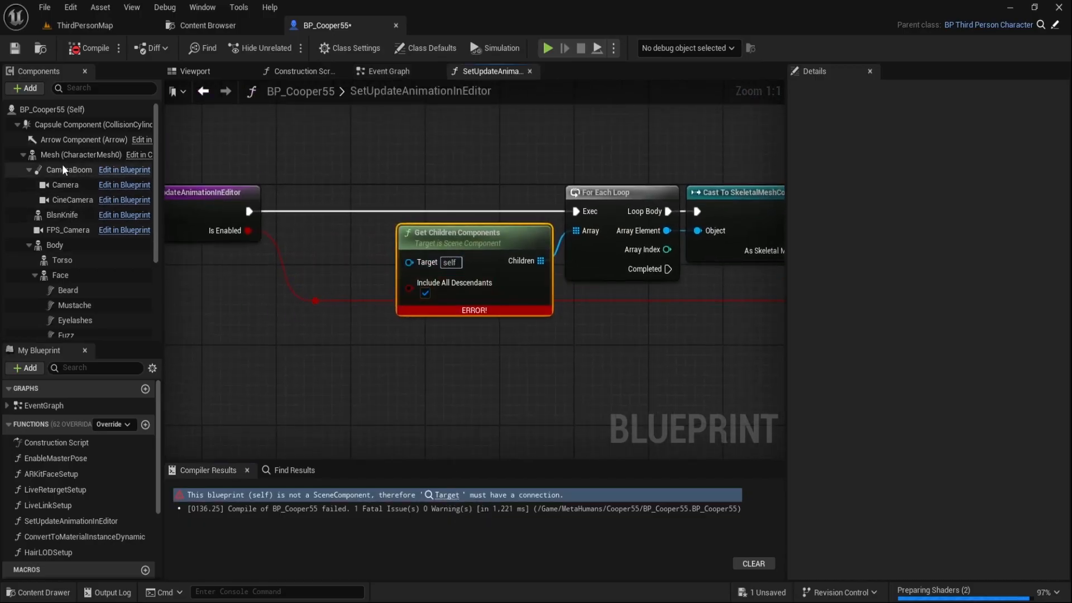
left_click_drag(61, 154, 409, 261)
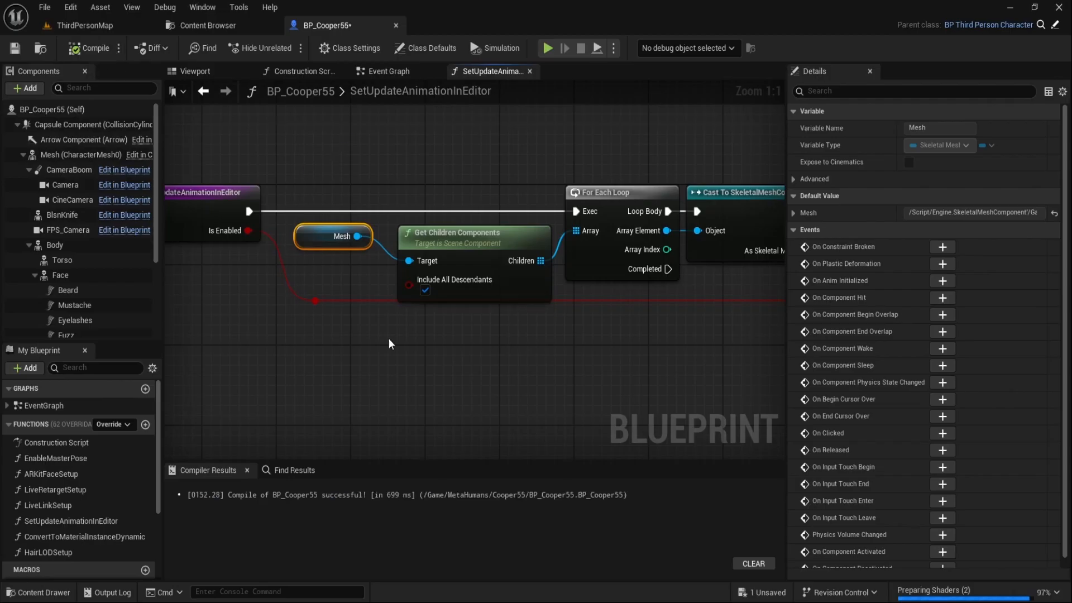
left_click(531, 71)
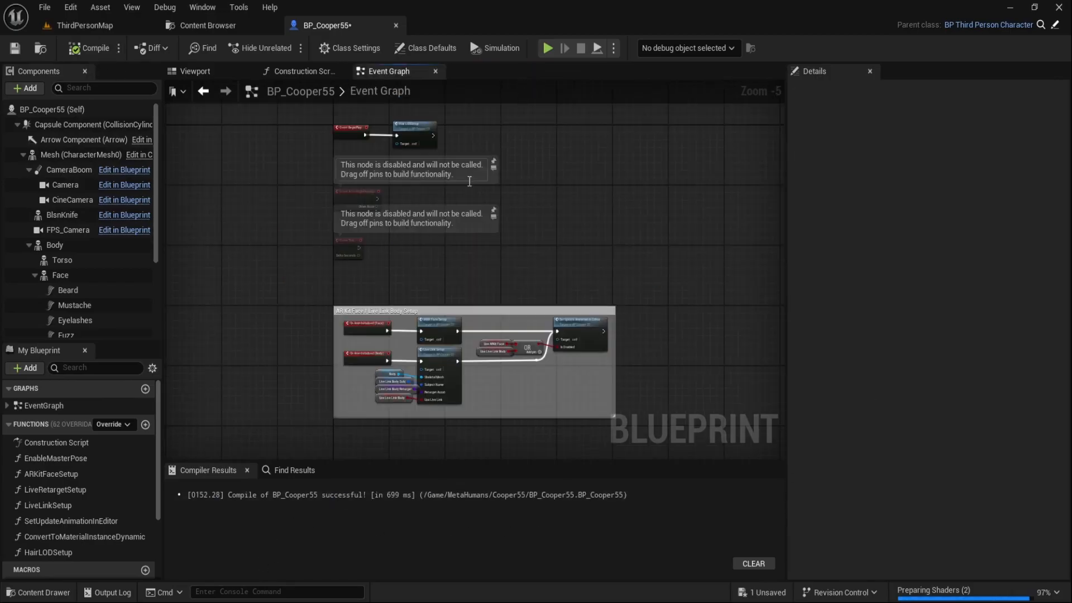
Step: Reset the Body component's location to 0, 0, 0 and its rotation to 0°, 0°, 0°, and check its alignment with the mannequin
left_click(205, 76)
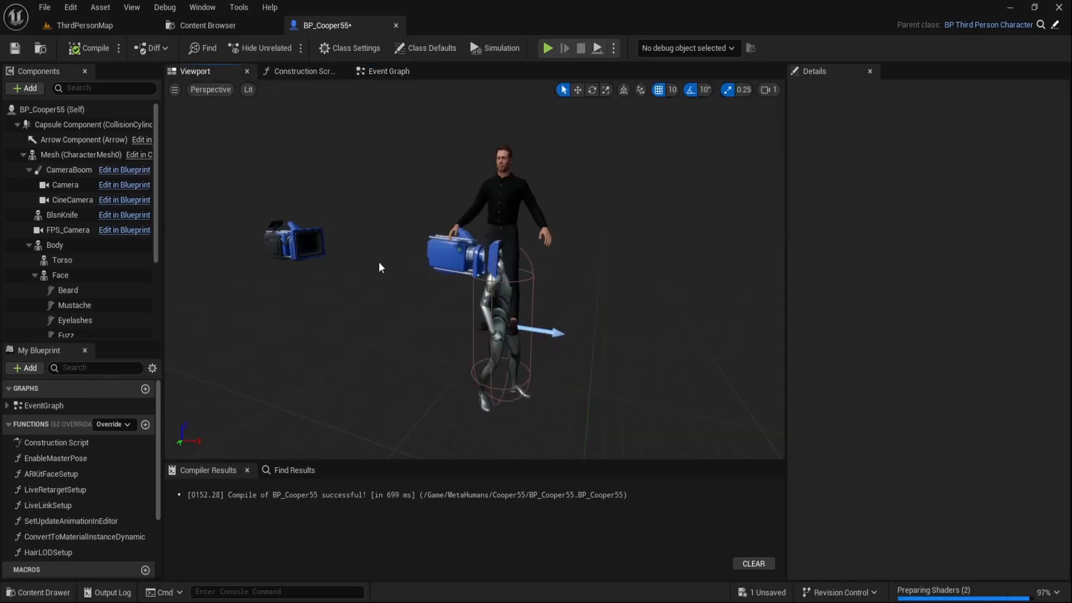
left_click(64, 247)
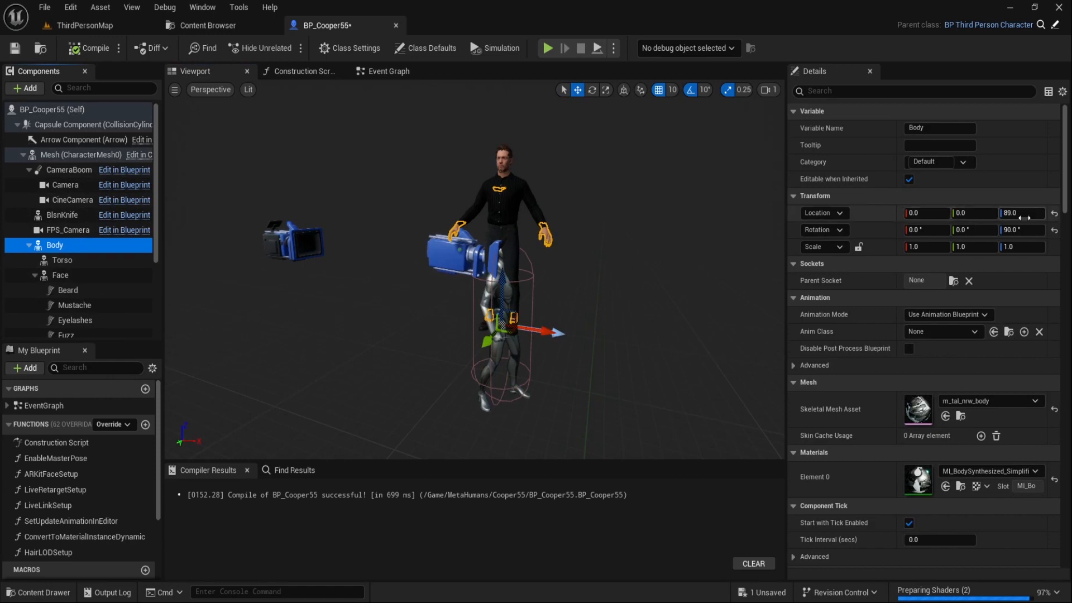
left_click(1054, 212)
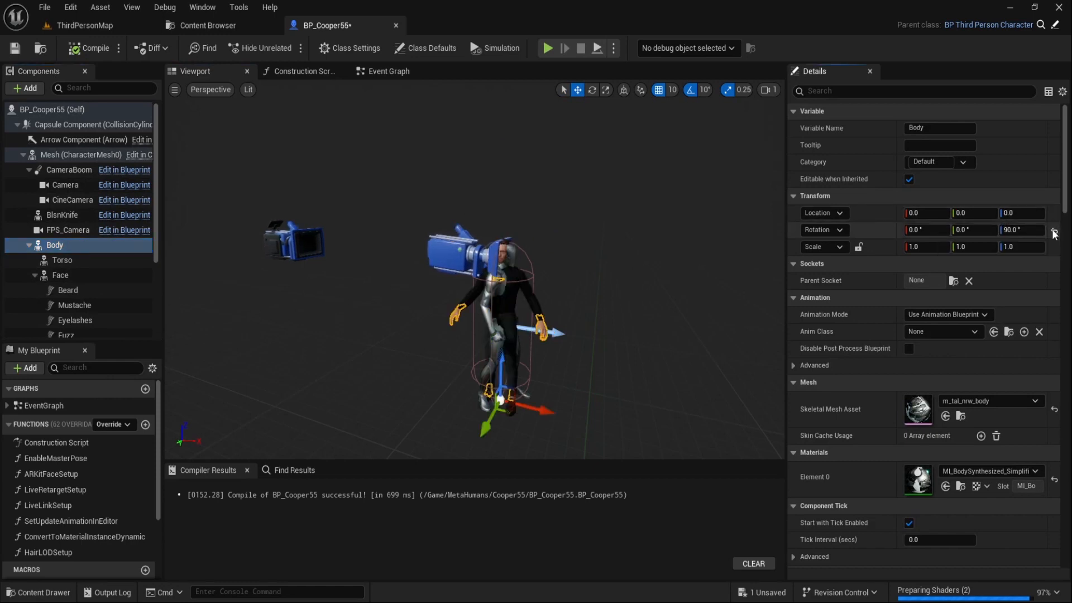
left_click(1054, 232)
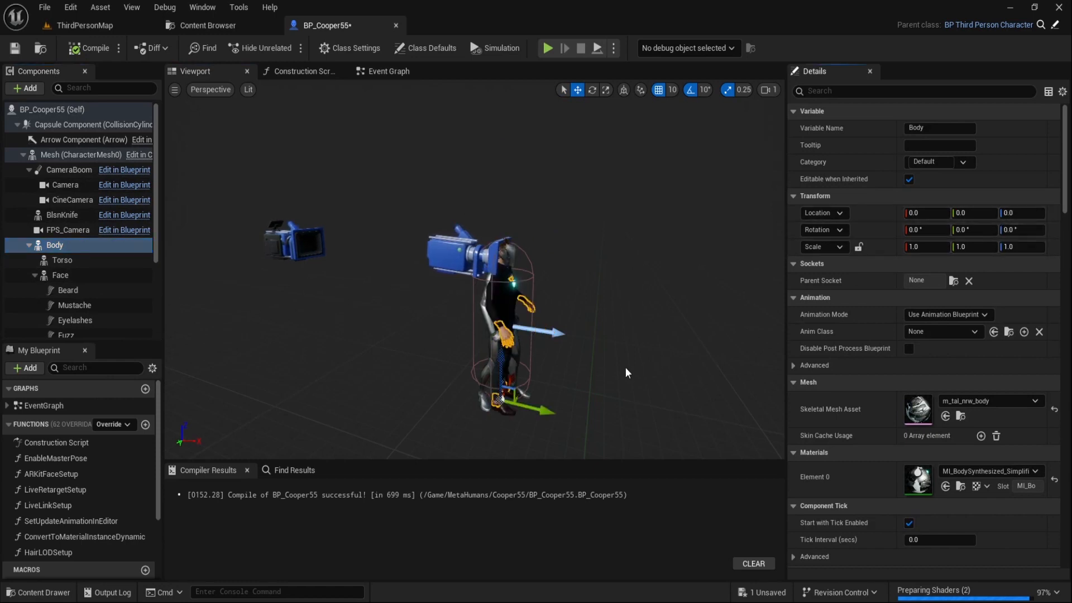
scroll(630, 369, "up", 6)
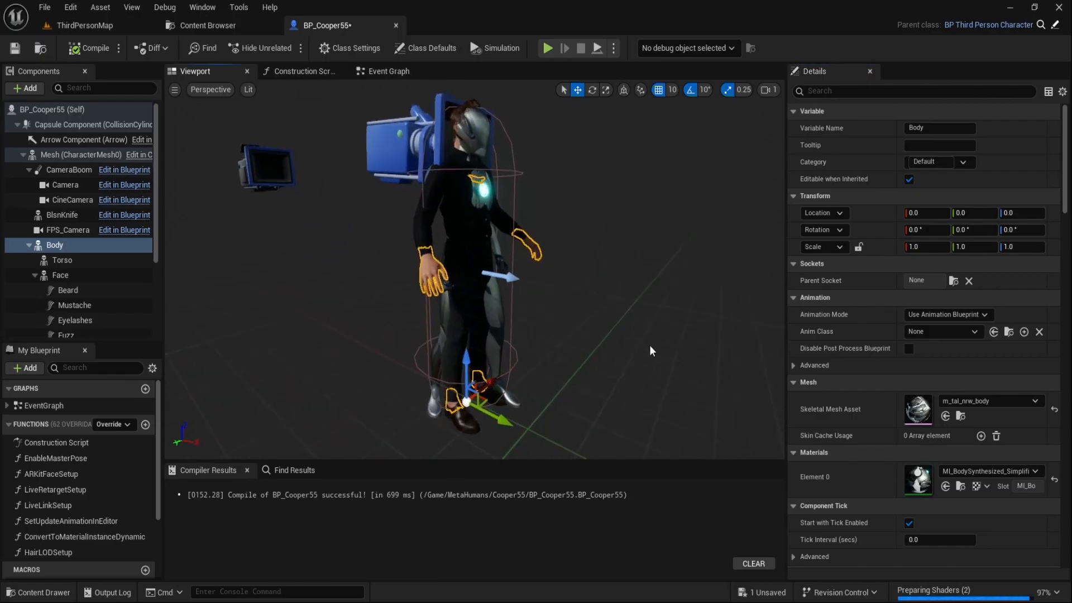
left_click_drag(615, 319, 558, 301, "alt")
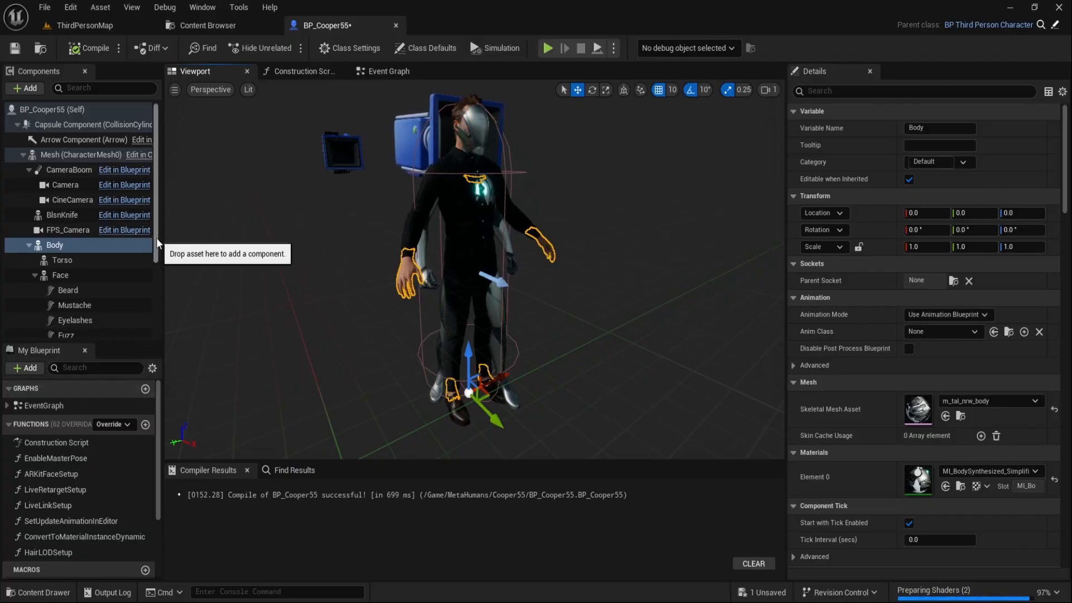
Step: Enable the default value of the UseLiveRetargetMode variable in the Live Retarget category
scroll(105, 461, "down", 3)
scroll(104, 464, "down", 1)
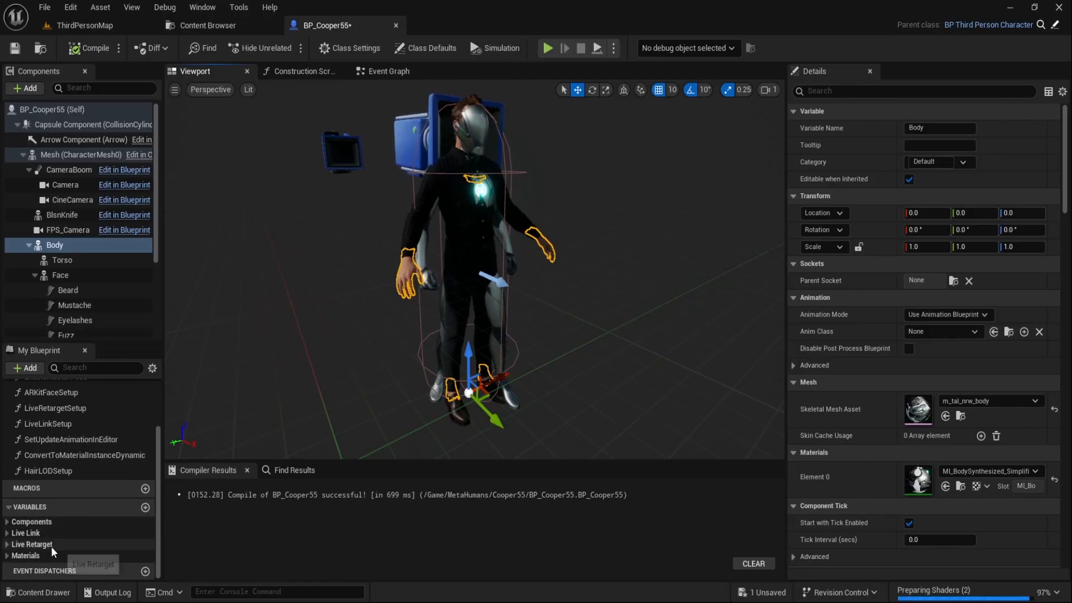
left_click(9, 545)
scroll(102, 524, "down", 2)
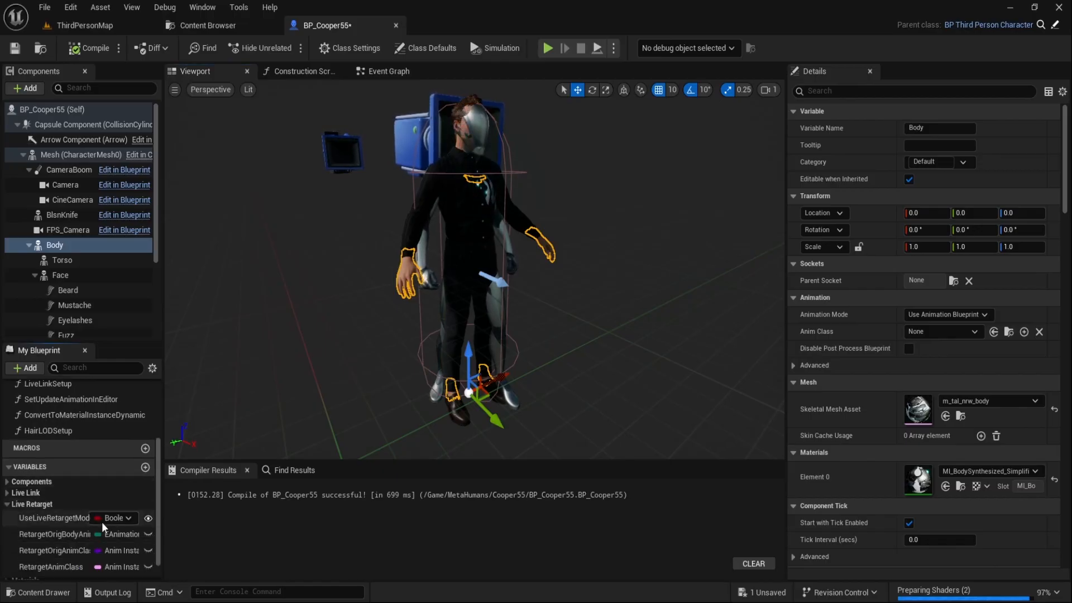
left_click(45, 519)
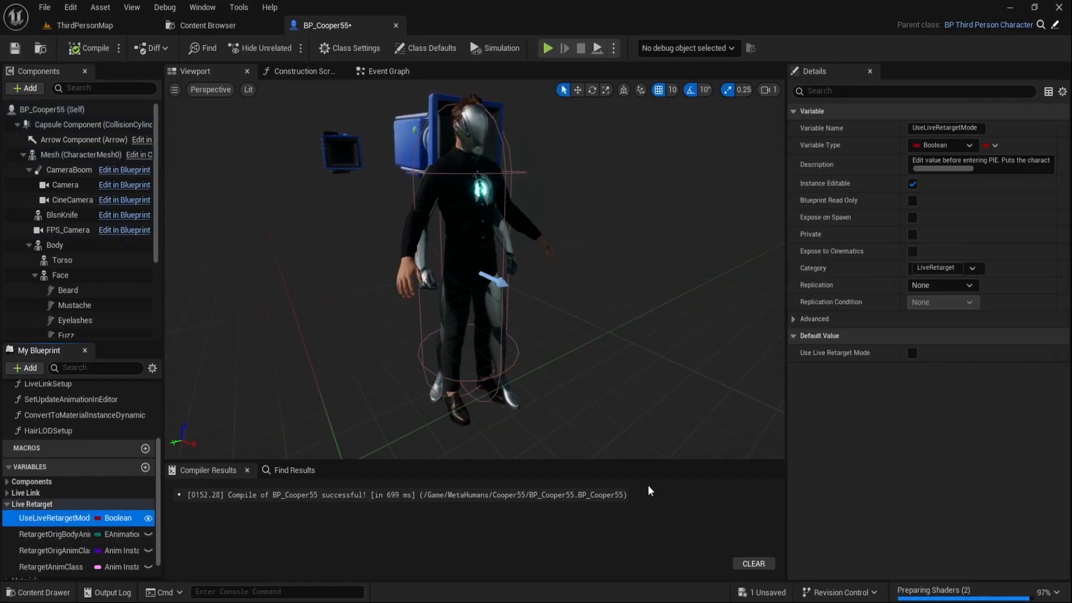
left_click(912, 353)
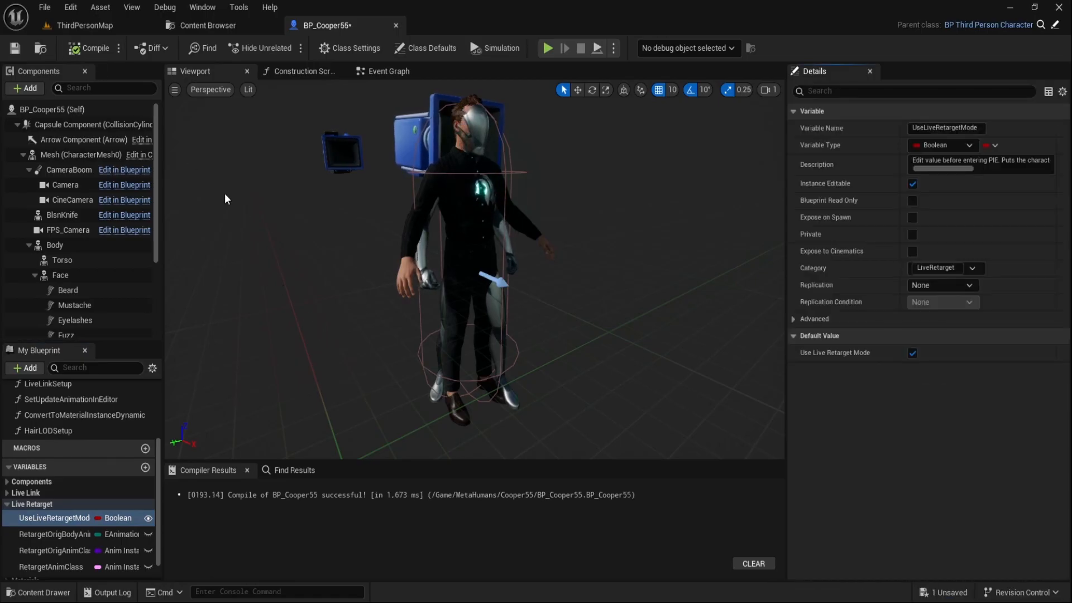
Step: Browse the project content to MetaHumans/Common/Common/Animation/Retargeting and open the ABP_MetaHuman_m_tal_nrw_Retargeting animation blueprint
left_click(215, 26)
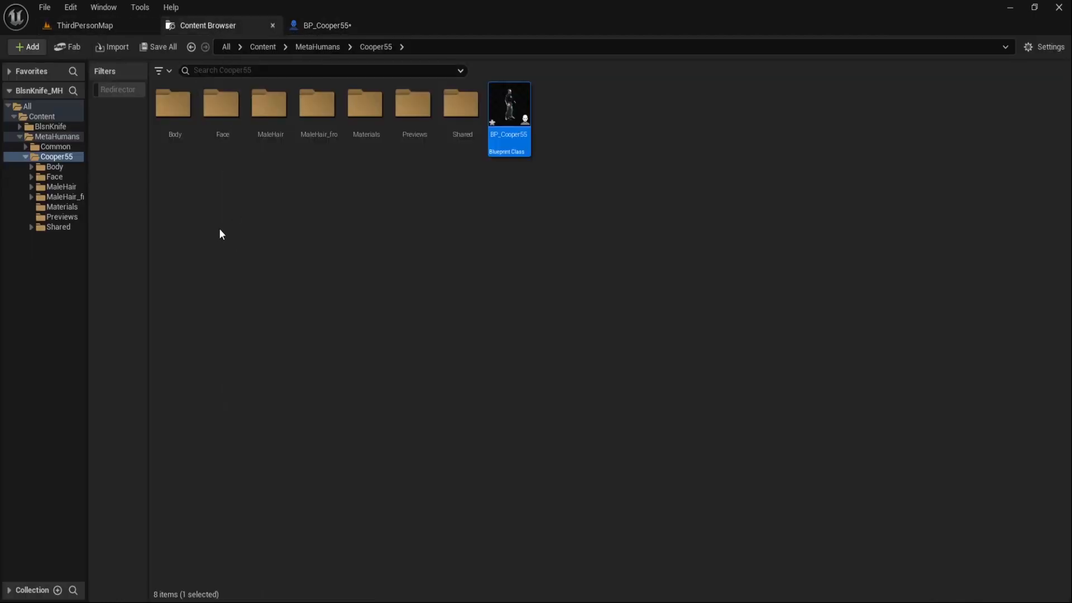
left_click(26, 157)
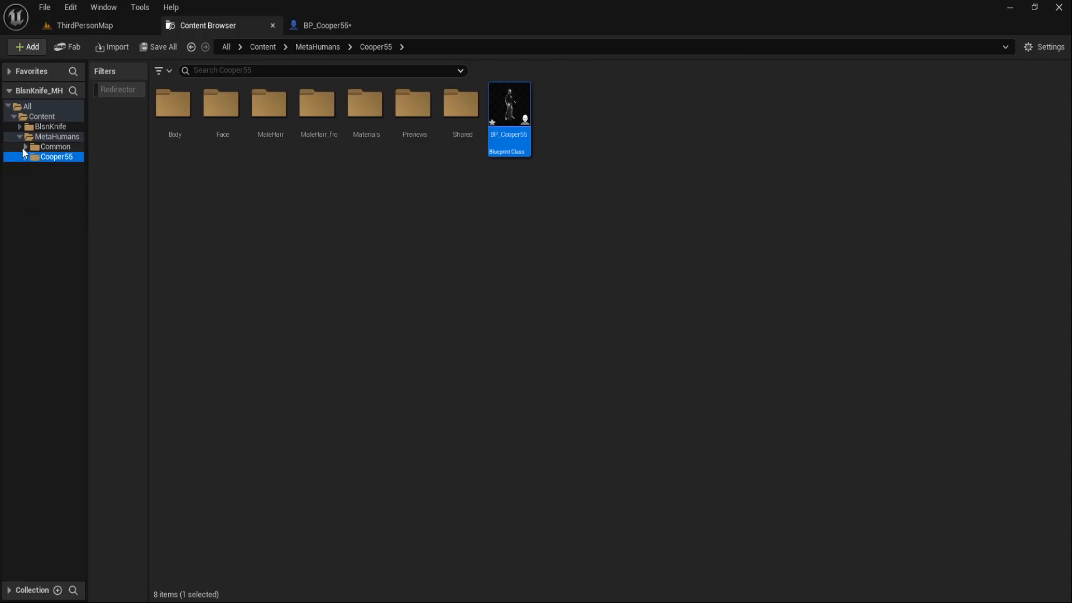
left_click(24, 146)
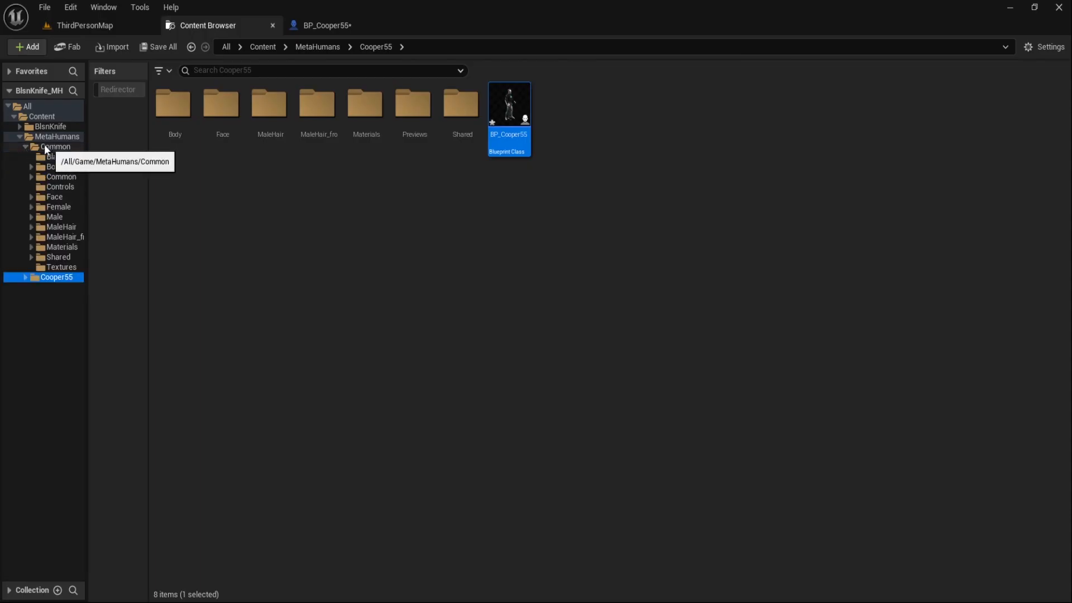
left_click(49, 147)
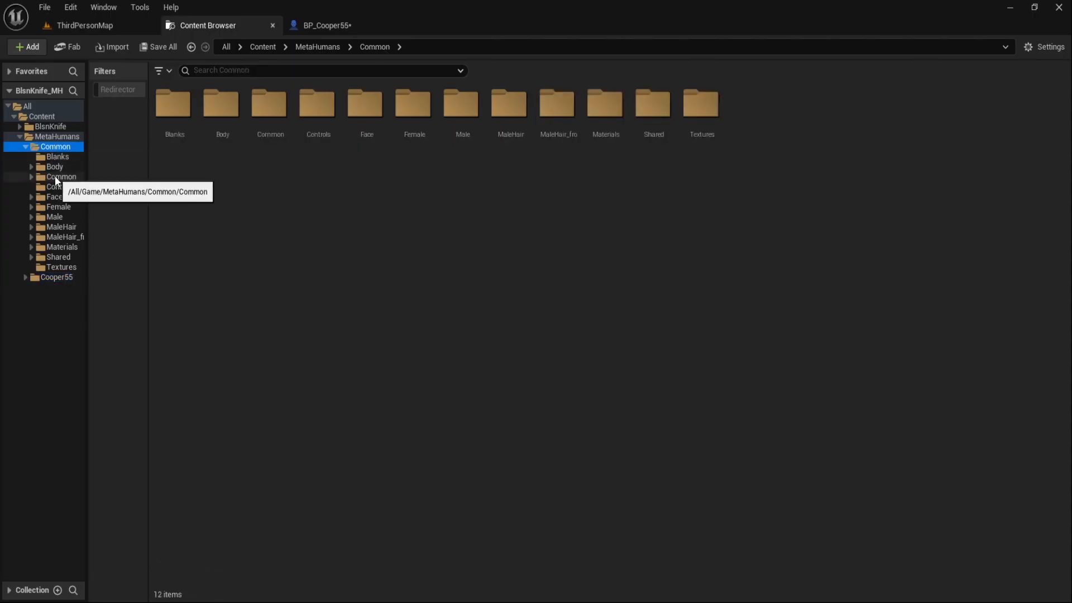
left_click(268, 127)
double_click(268, 127)
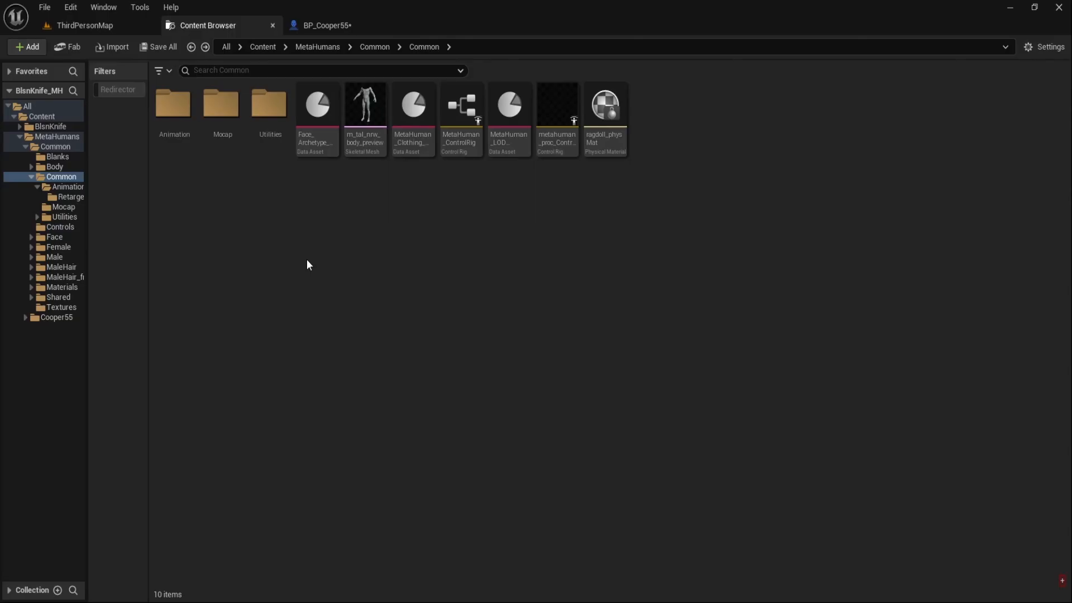
left_click(174, 129)
double_click(174, 129)
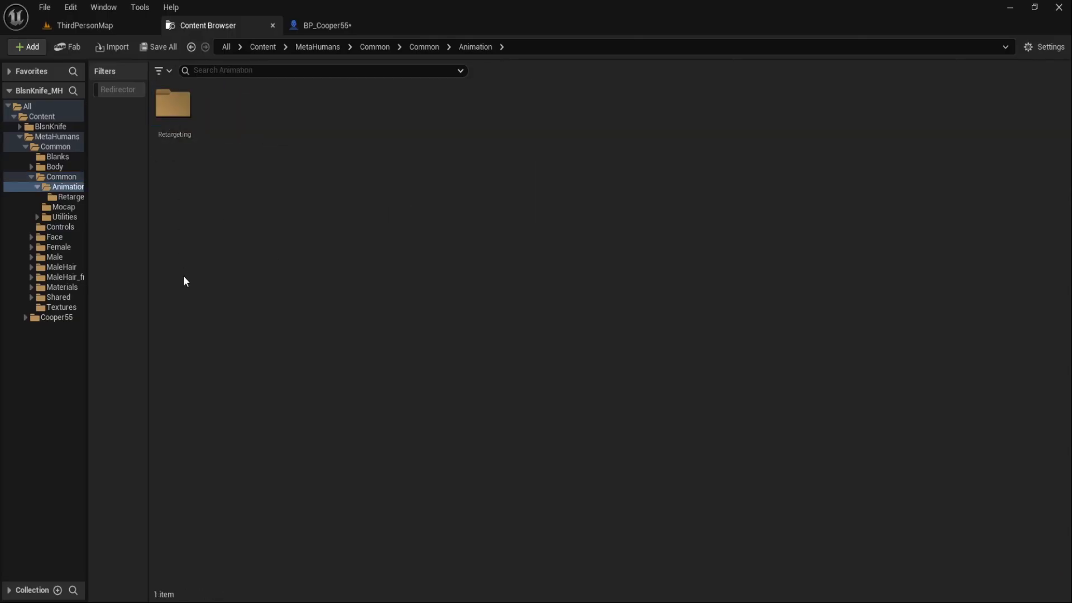
double_click(174, 137)
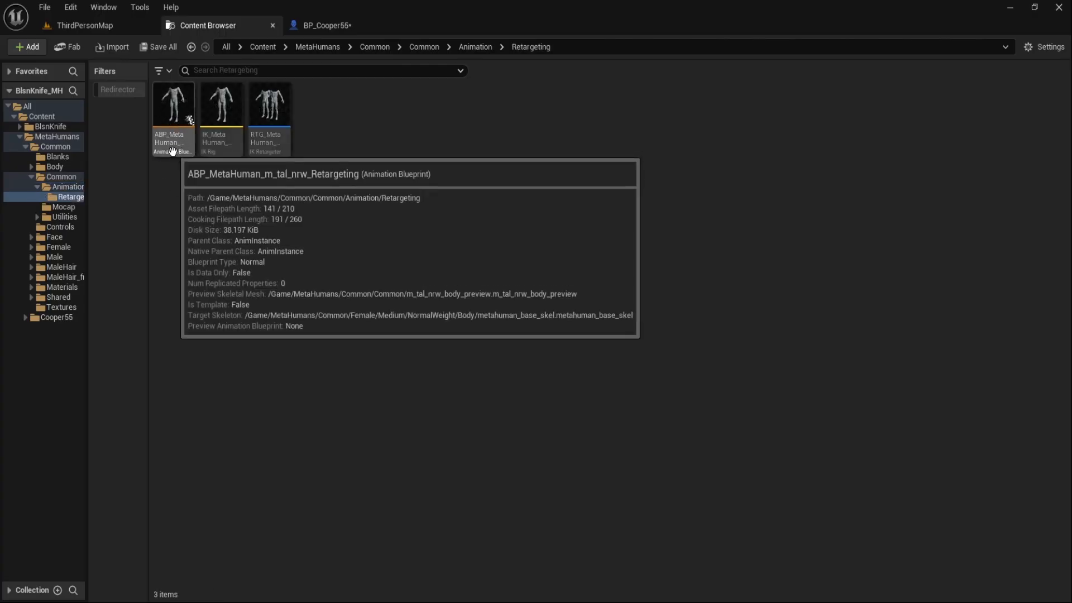
double_click(173, 146)
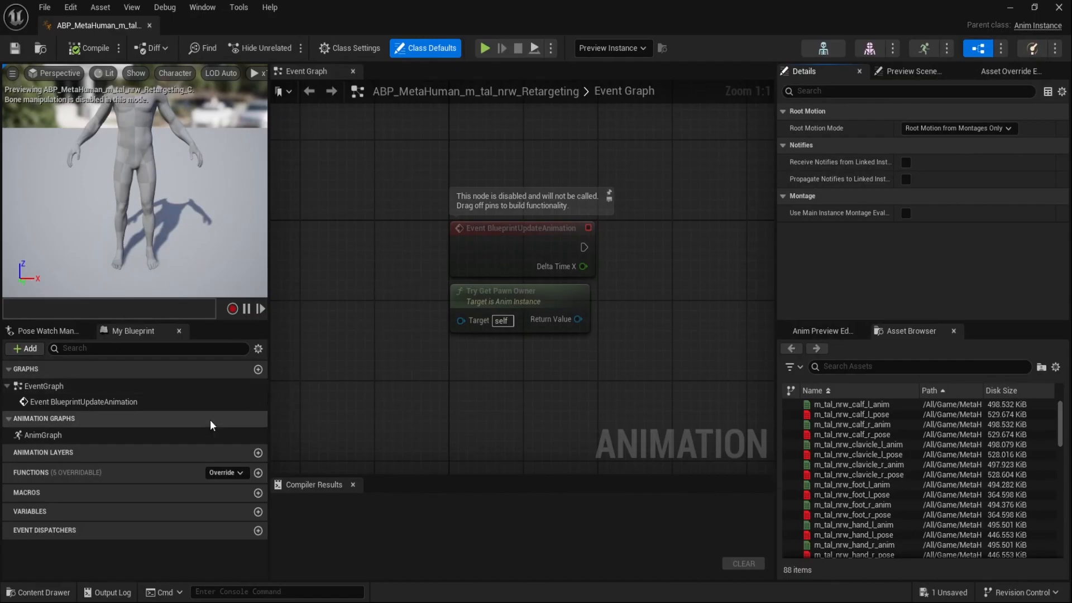
Step: Show the settings of the Retarget Pose From Mesh node in the AnimGraph and dock the animation blueprint beside BP_Cooper55
left_click(46, 434)
double_click(46, 434)
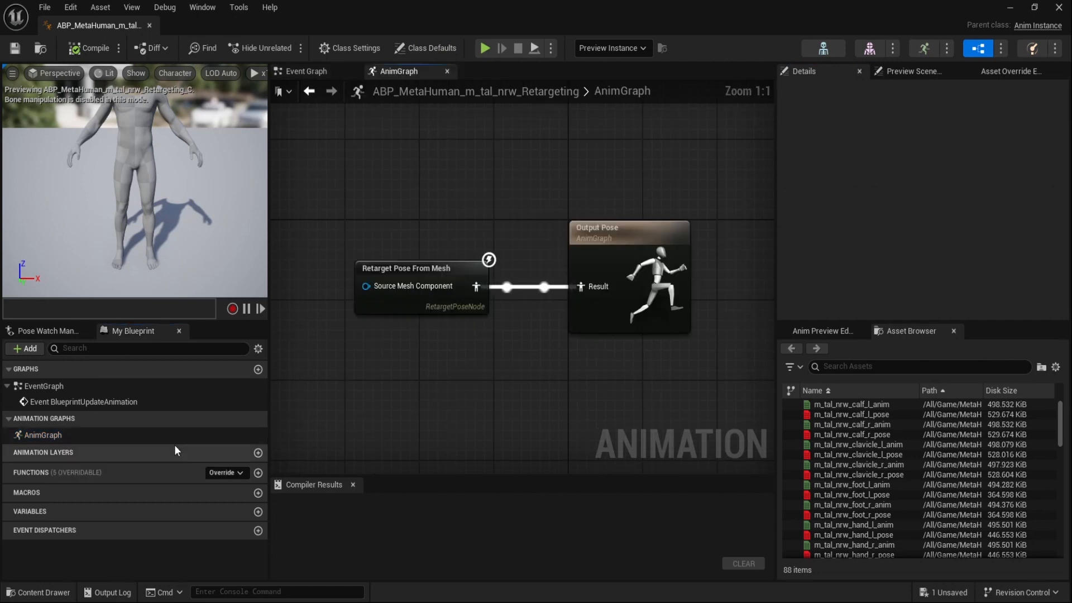
left_click(383, 304)
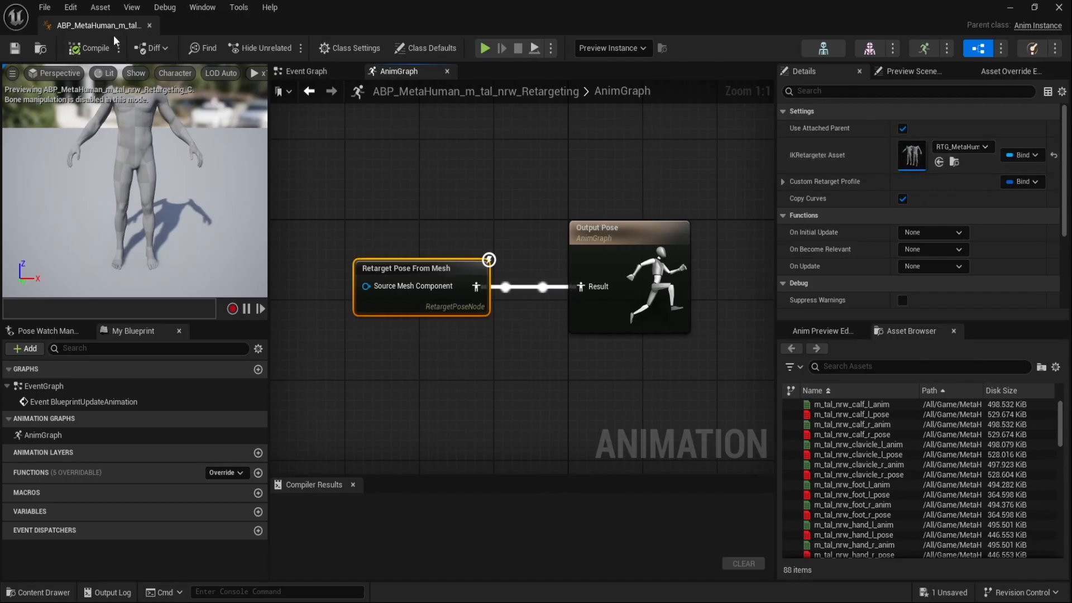
left_click_drag(107, 24, 457, 25)
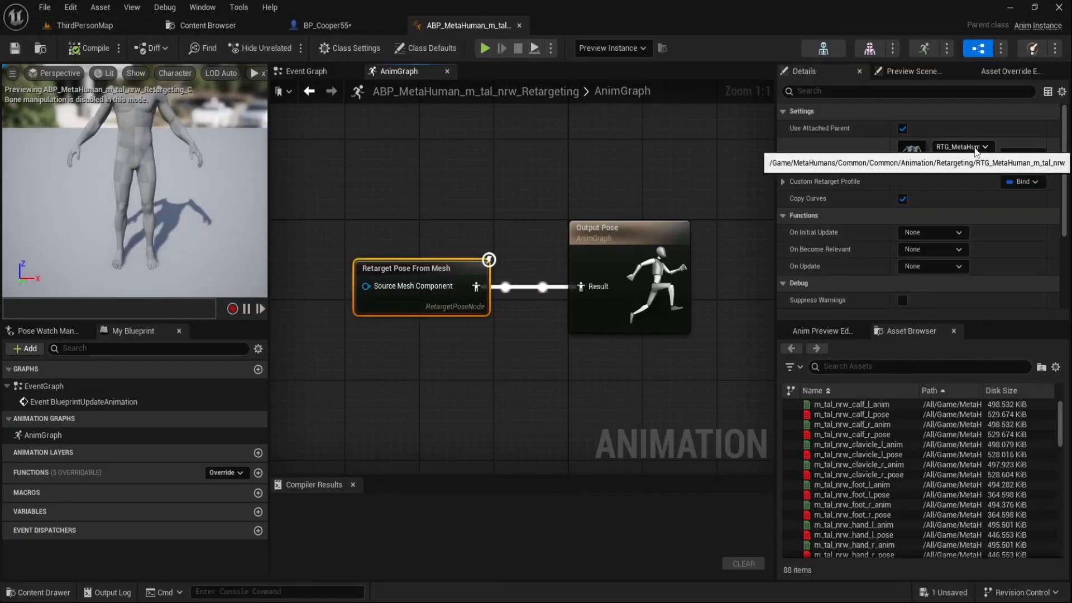
Step: Browse the project content to the BlsnKnife/Demo/ThirdPerson/Characters/Mannequins/Rigs folder, widening the folder tree to read its names
left_click(227, 27)
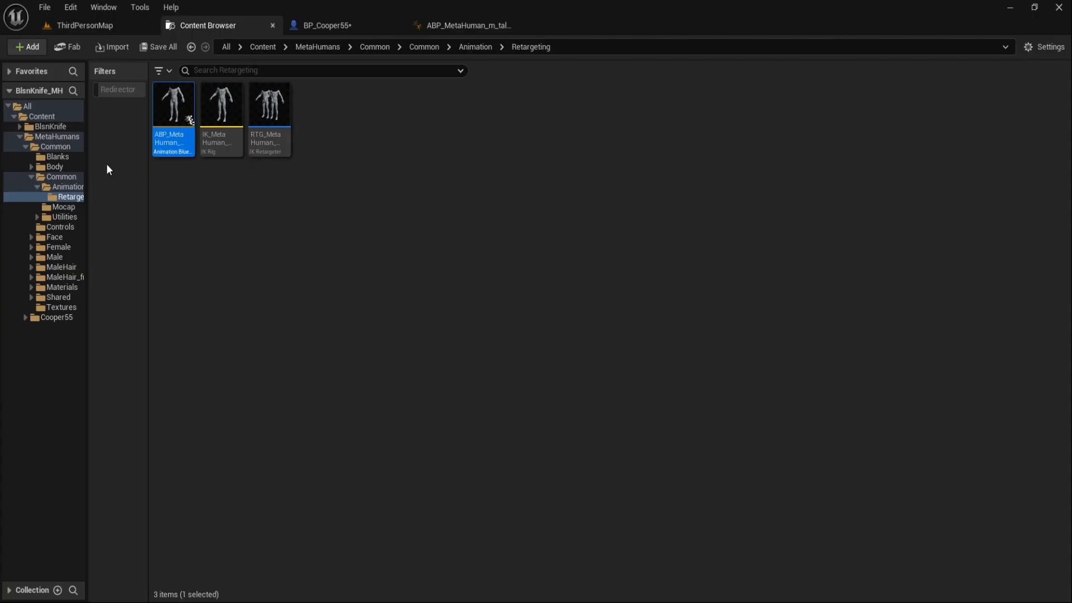
left_click(19, 136)
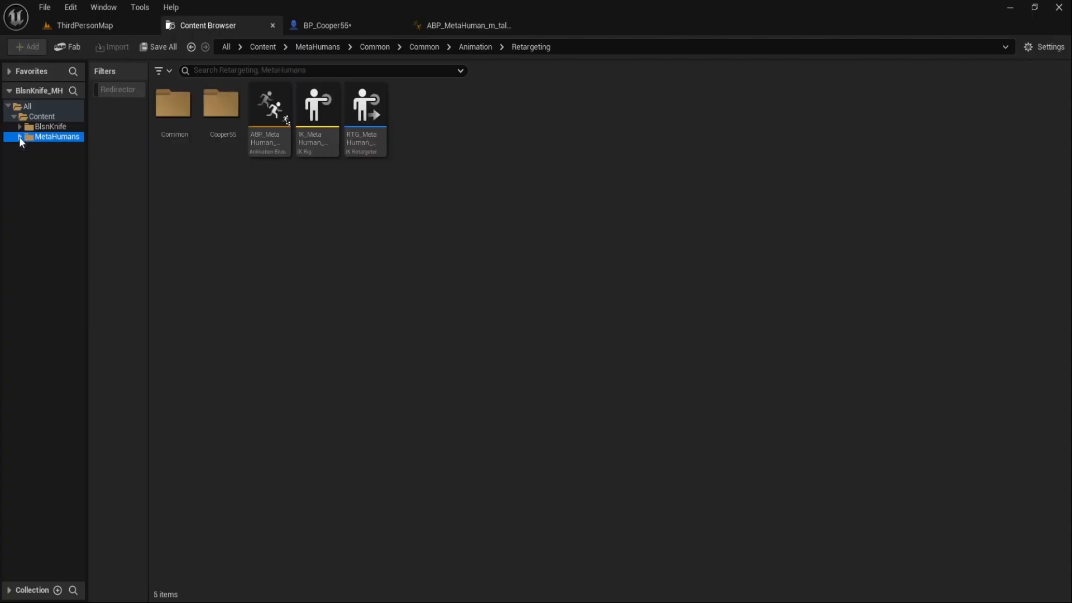
left_click(21, 126)
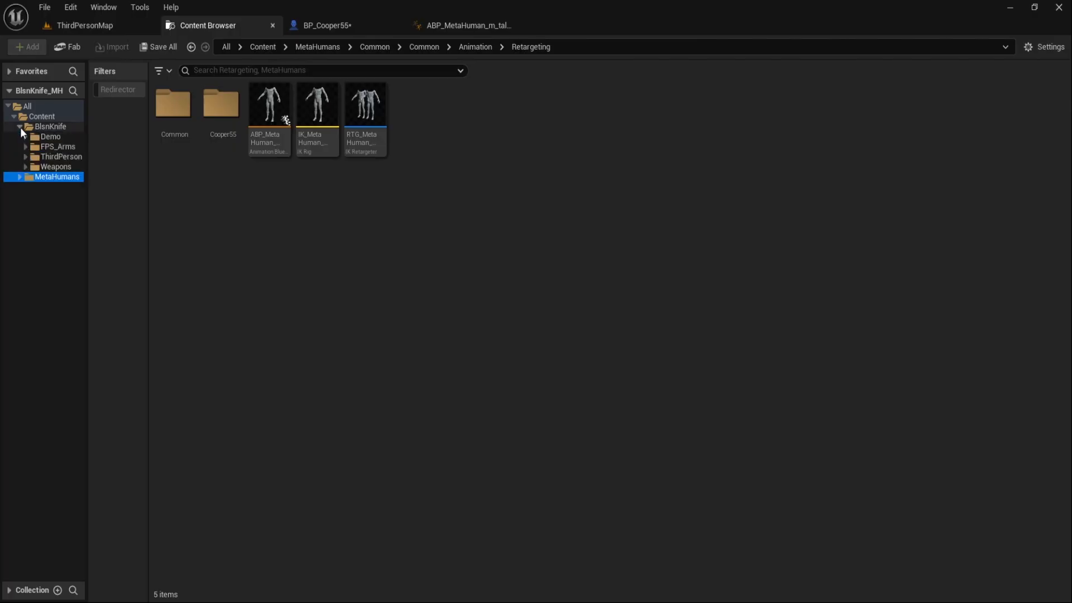
left_click(25, 136)
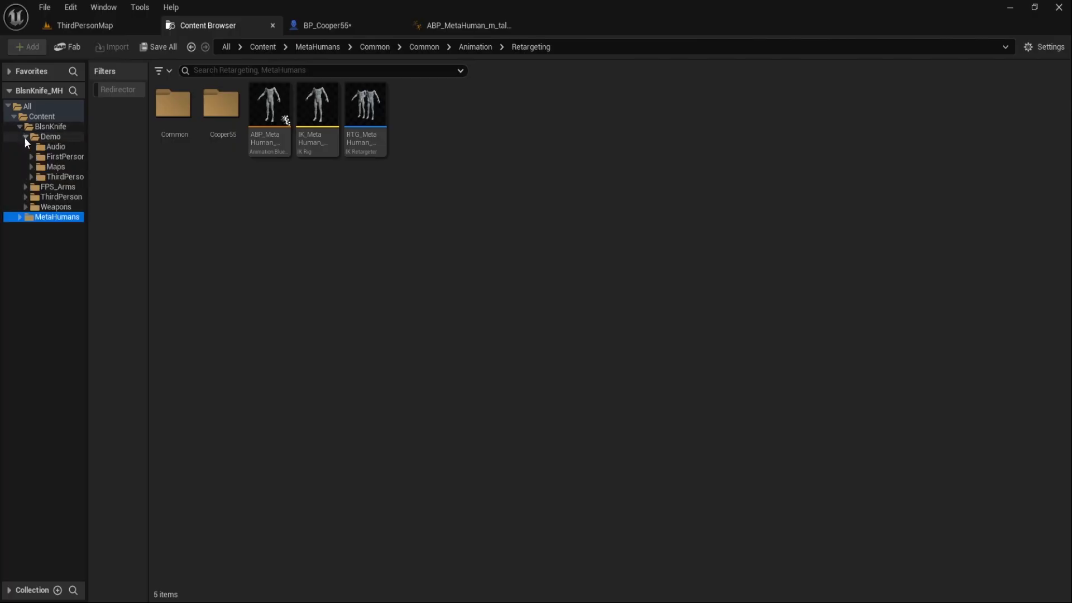
left_click(29, 176)
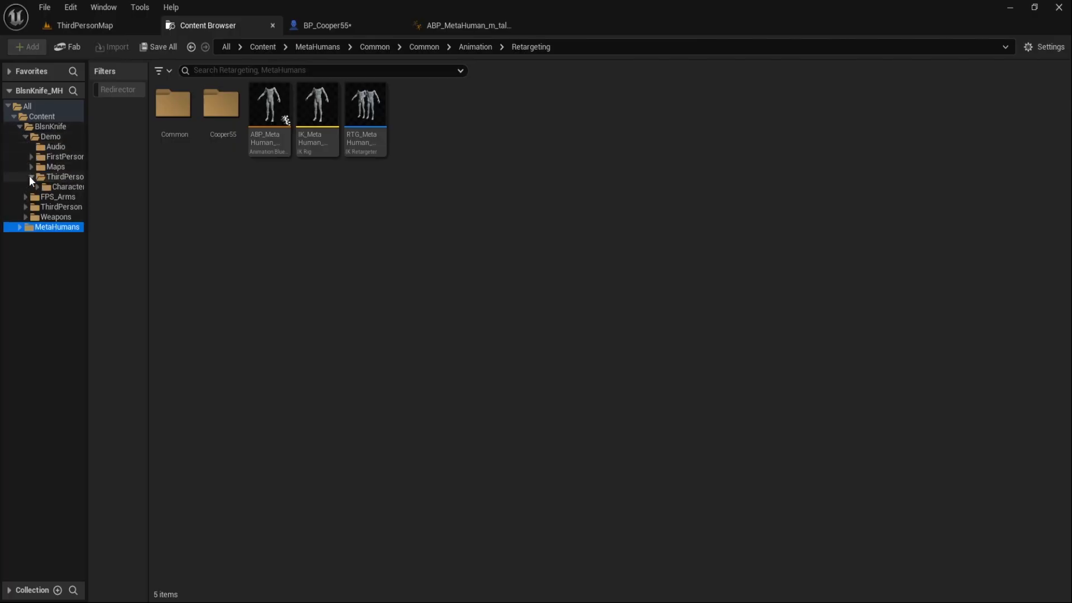
left_click(36, 187)
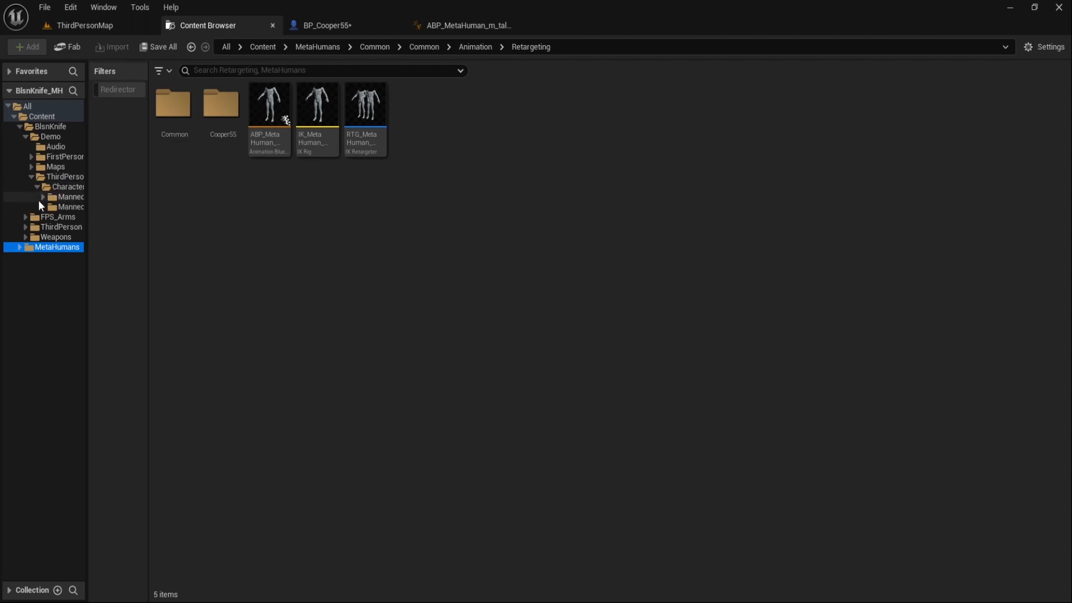
left_click(43, 207)
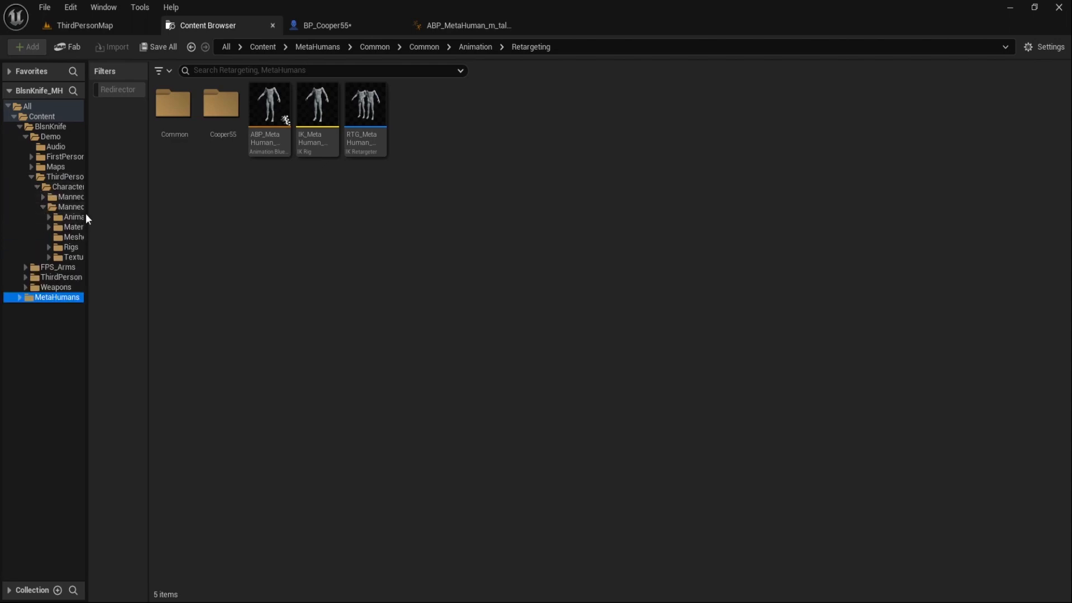
left_click_drag(86, 214, 136, 218)
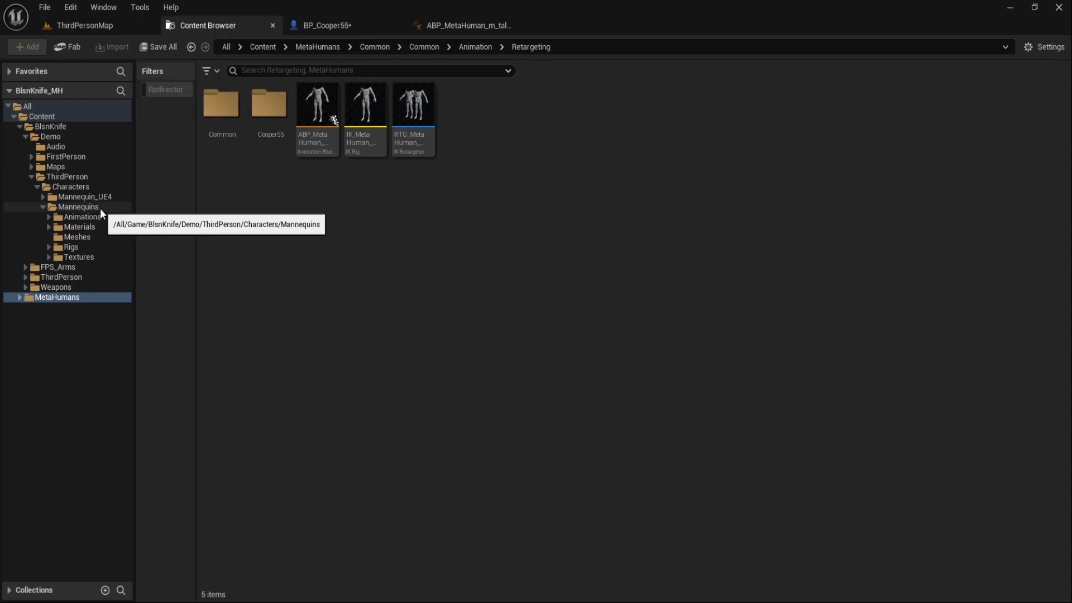
left_click(71, 247)
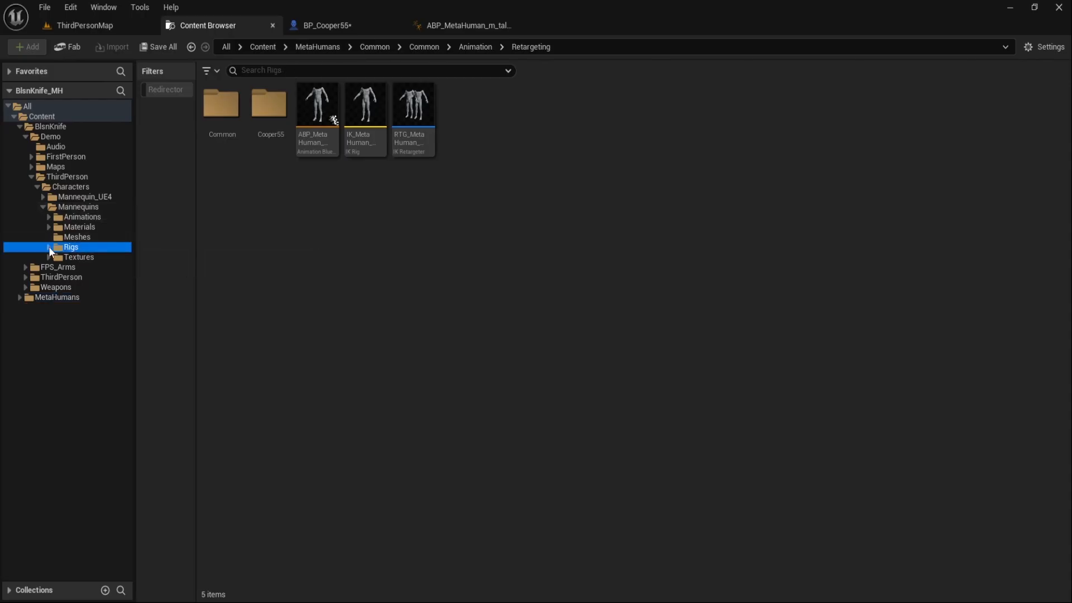
left_click(49, 247)
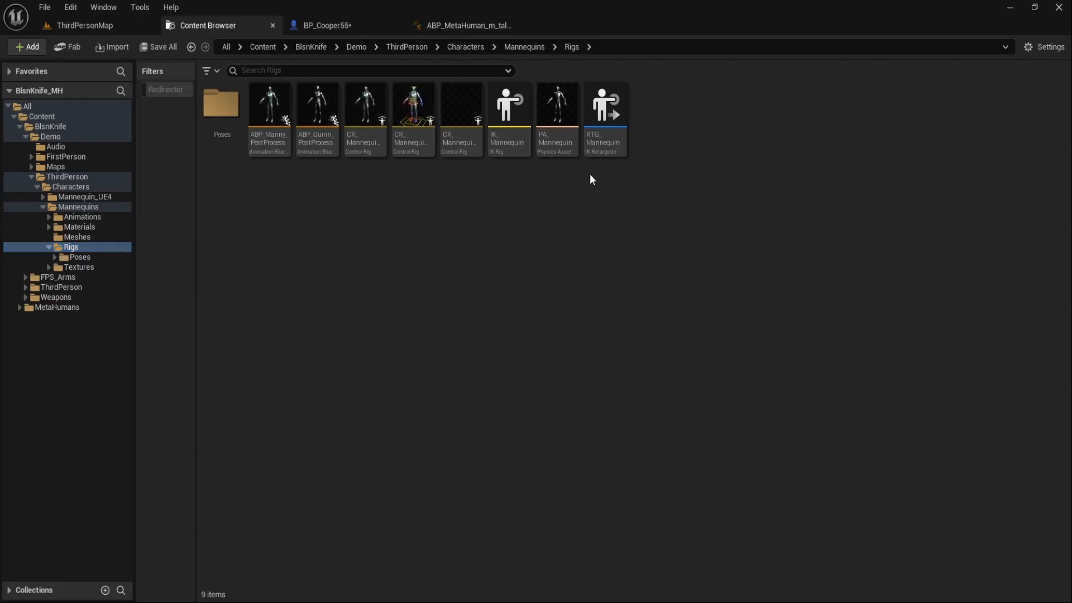
Step: Duplicate the RTG_Mannequin retargeter in the Rigs folder, name the copy RTG_MUE5toMH and open it
left_click(612, 144)
right_click(611, 146)
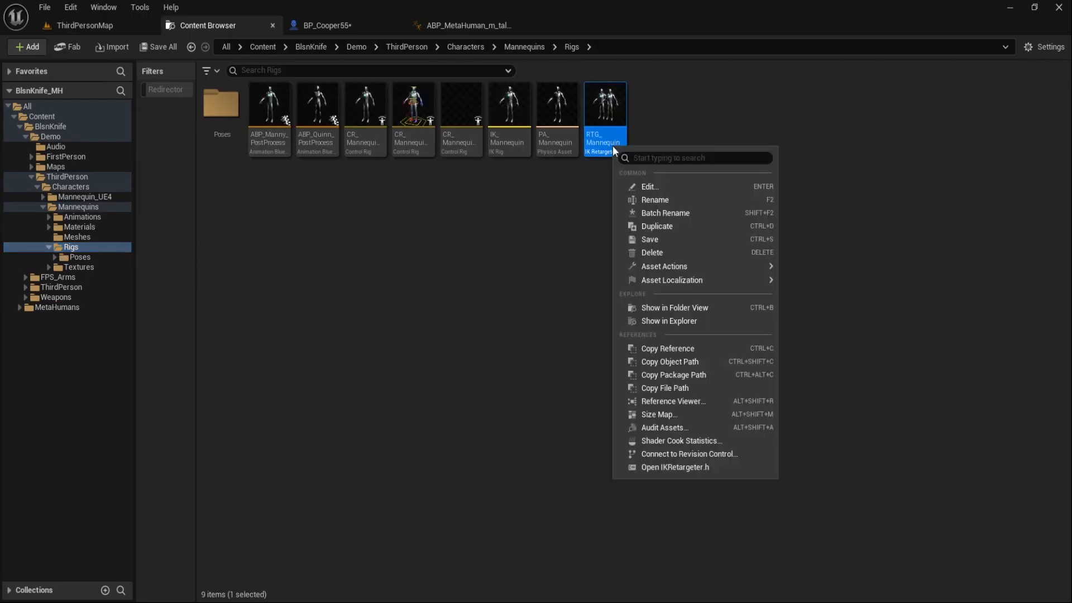
left_click(672, 225)
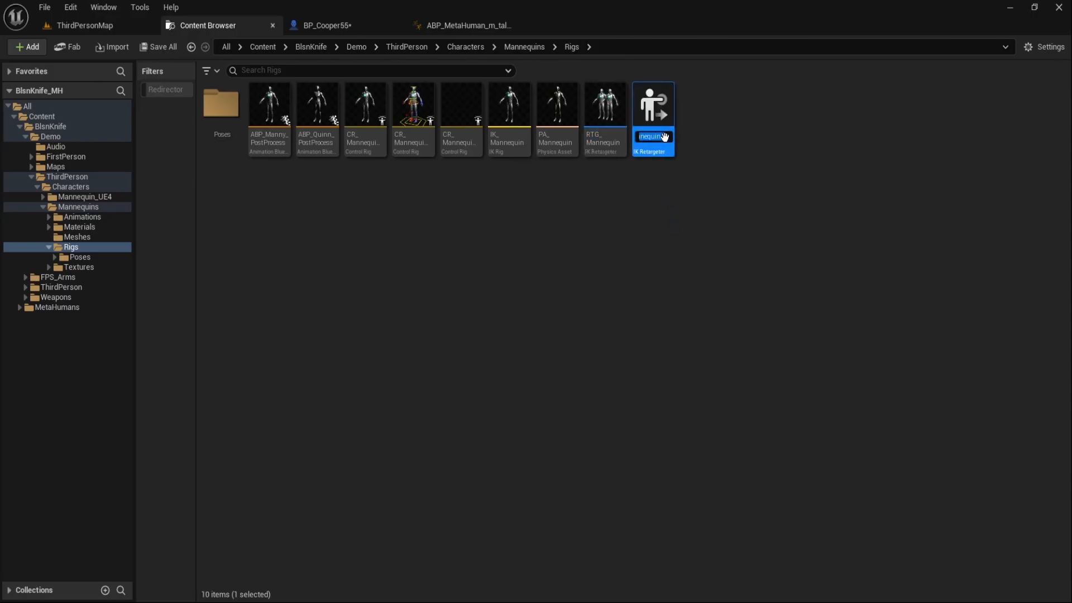
left_click_drag(665, 136, 624, 136)
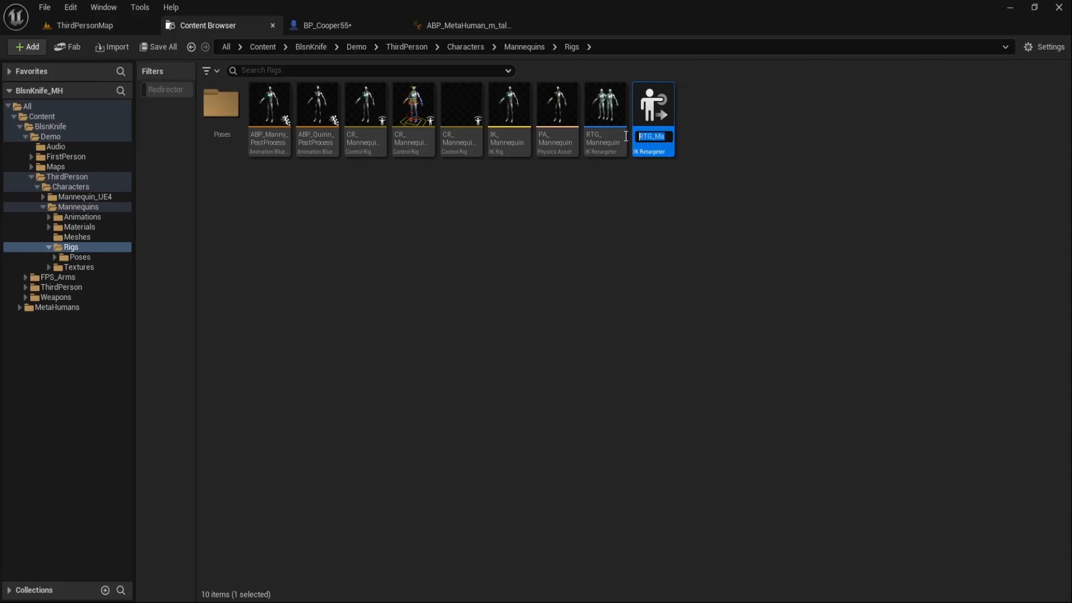
type("MU")
type("E")
type("5")
type("toMH")
key("Return")
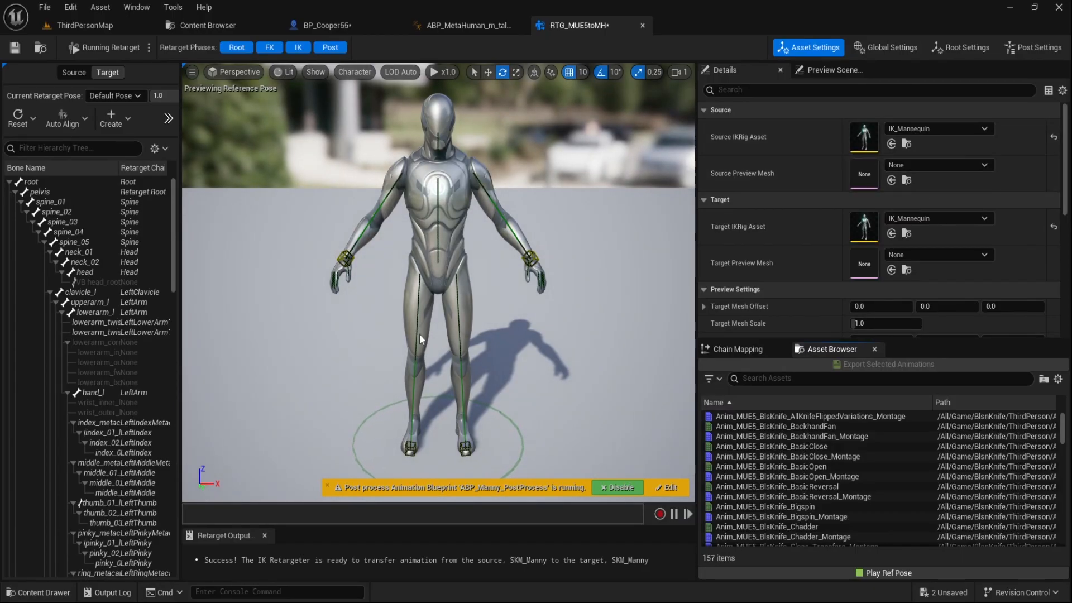
Step: Set the retargeter's source preview mesh to SKM_Manny_Simple and its target IK rig to IK_MetaHuman_m_tal_nrw
left_click(986, 163)
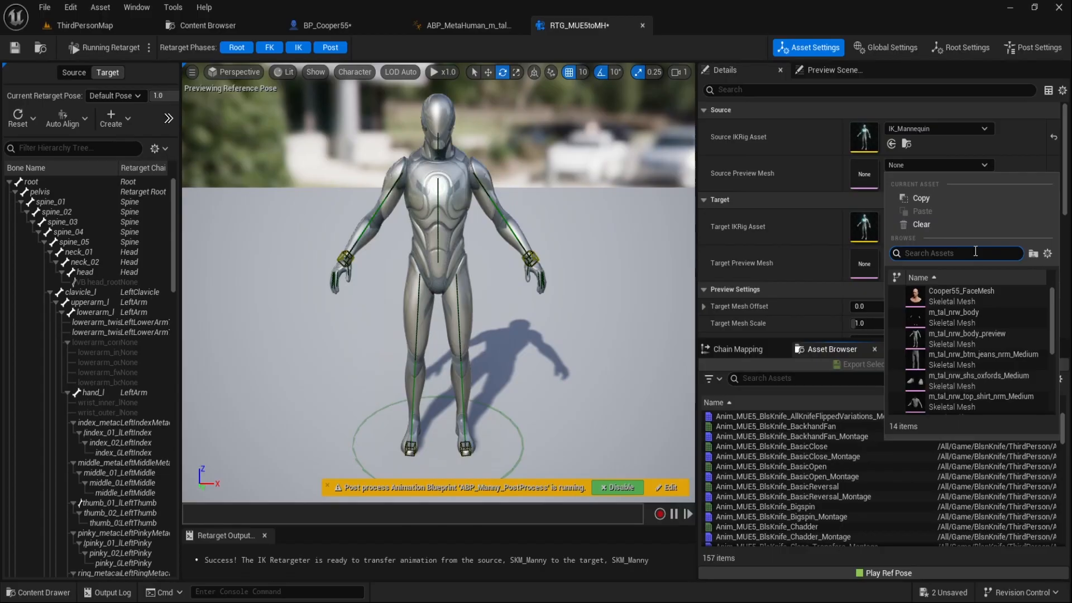
type("mann")
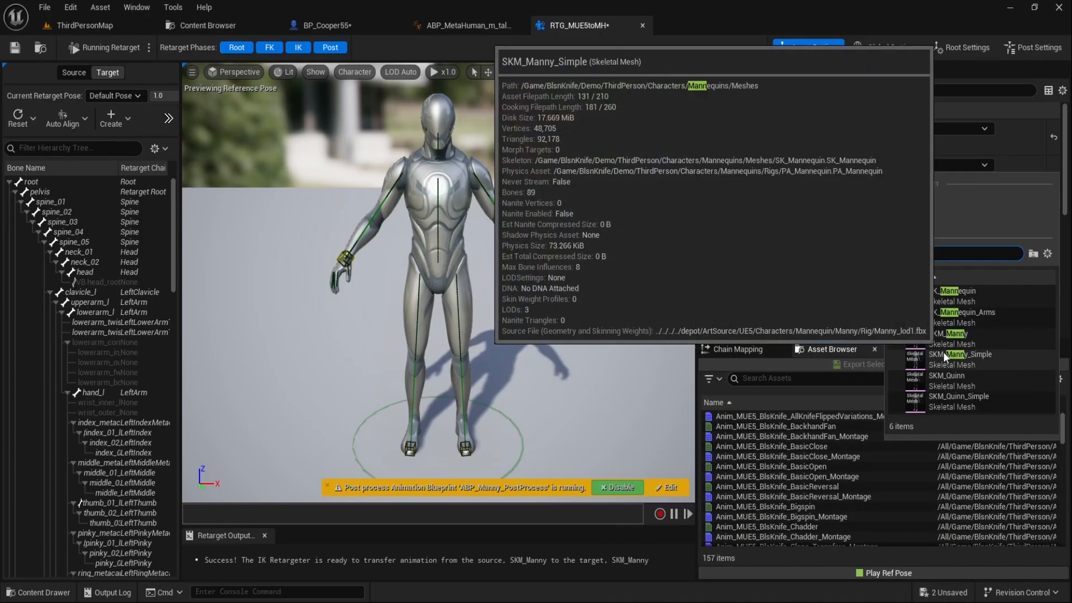
left_click(976, 355)
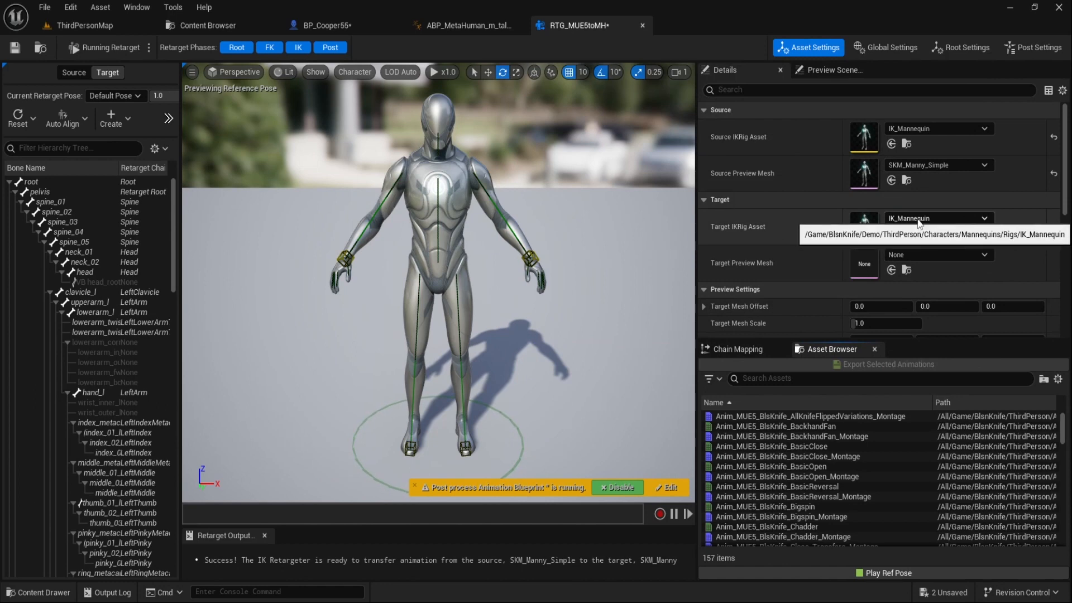
left_click(982, 220)
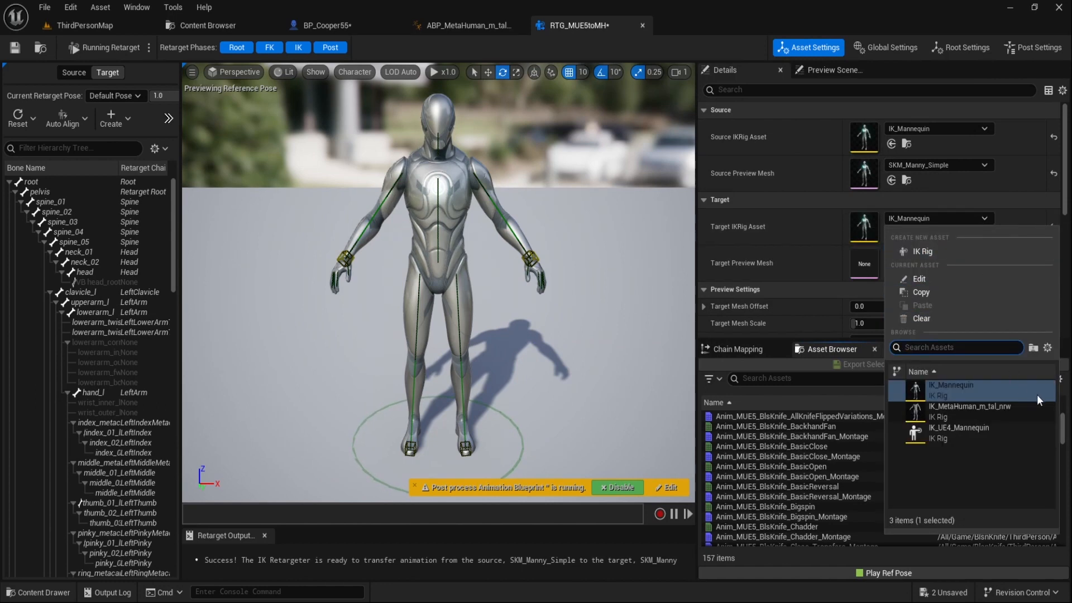
left_click(1003, 407)
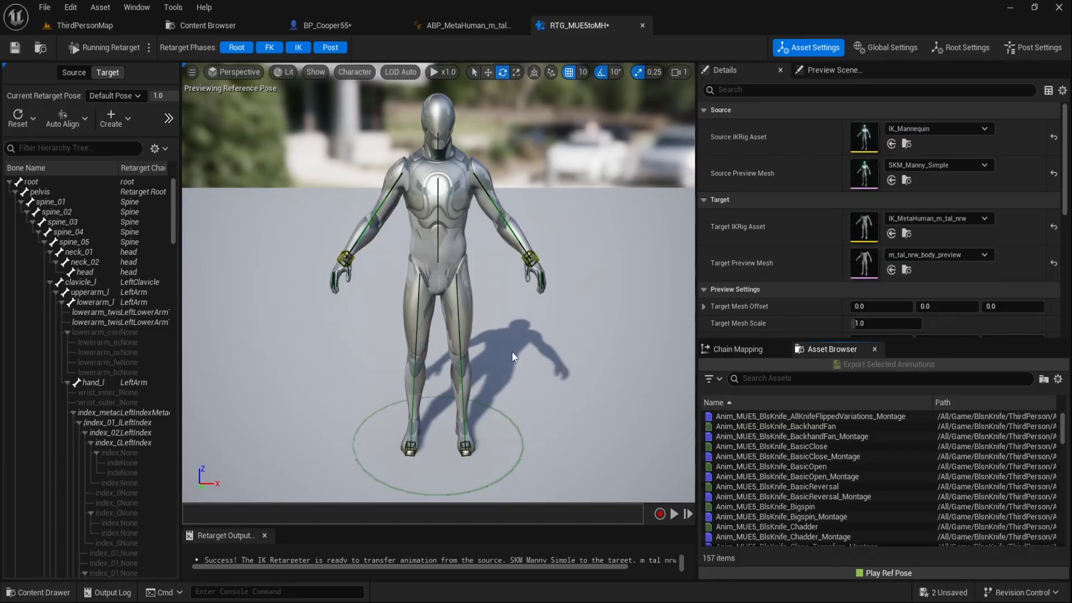
Step: Switch the retargeter to editing the retarget pose and examine the alignment of both bodies from several angles
right_click_drag(503, 353, 374, 282)
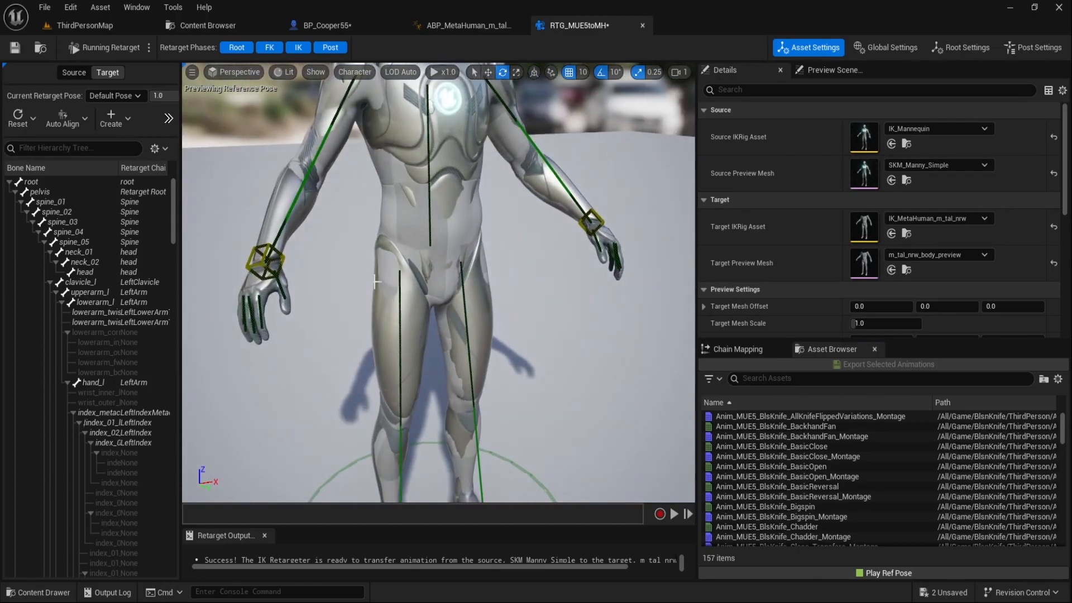
left_click(148, 48)
left_click(199, 82)
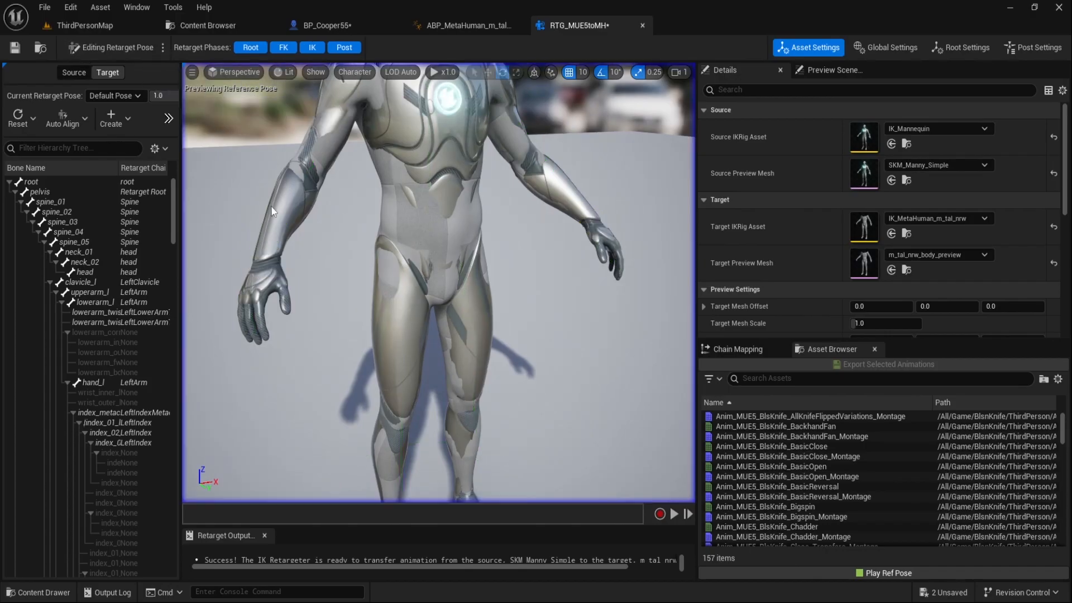
left_click_drag(305, 323, 329, 271, "alt")
left_click_drag(370, 325, 262, 325, "alt")
right_click_drag(487, 289, 586, 289, "alt")
left_click_drag(495, 284, 491, 341, "alt")
right_click_drag(531, 270, 436, 270, "alt")
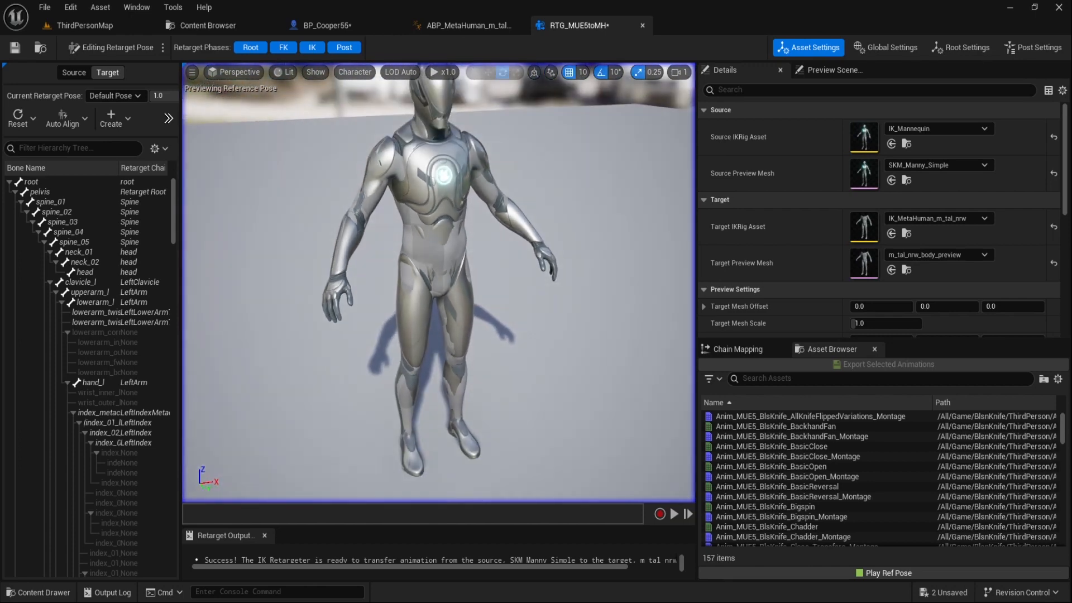
Step: Return RTG_MUE5toMH to running the retarget, save it and close it
left_click(162, 47)
left_click(186, 69)
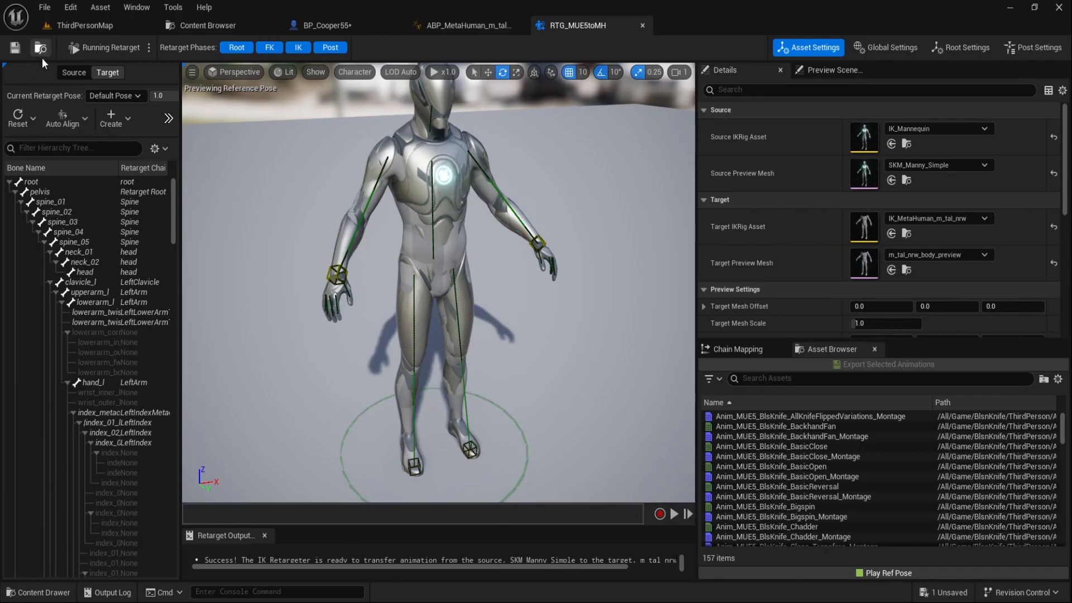
left_click(641, 25)
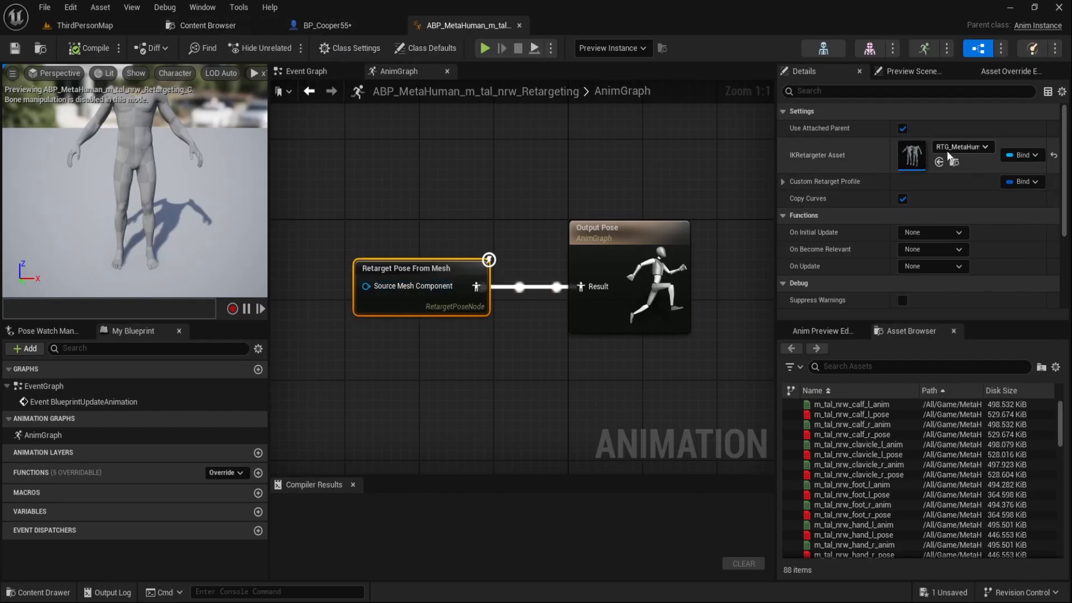
Step: Set the Retarget Pose From Mesh node's IKRetargeter asset to RTG_MUE5toMH and compile the animation blueprint
left_click(985, 148)
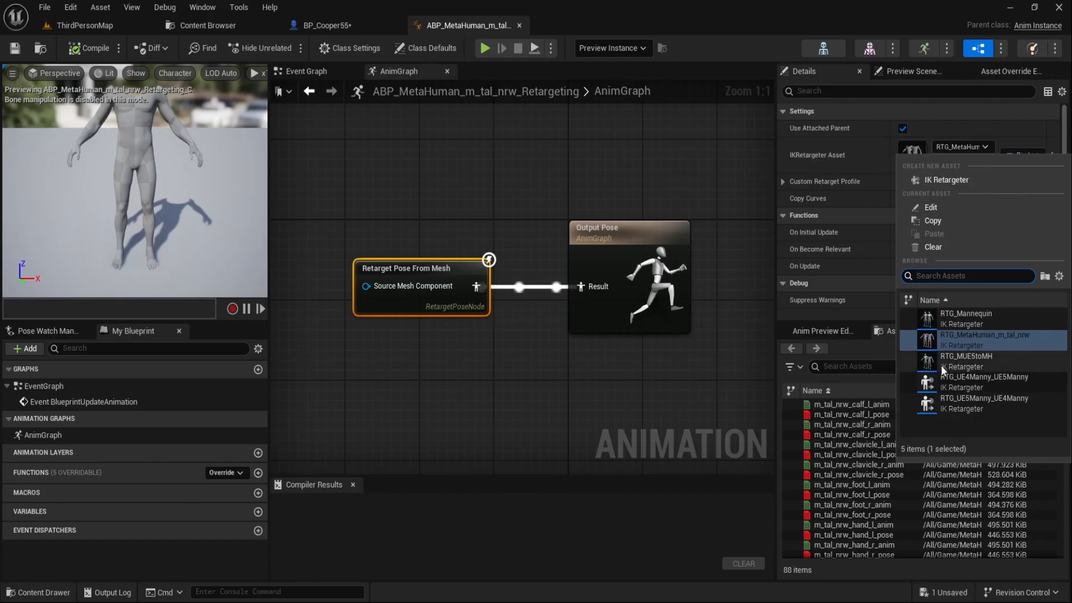
left_click(992, 359)
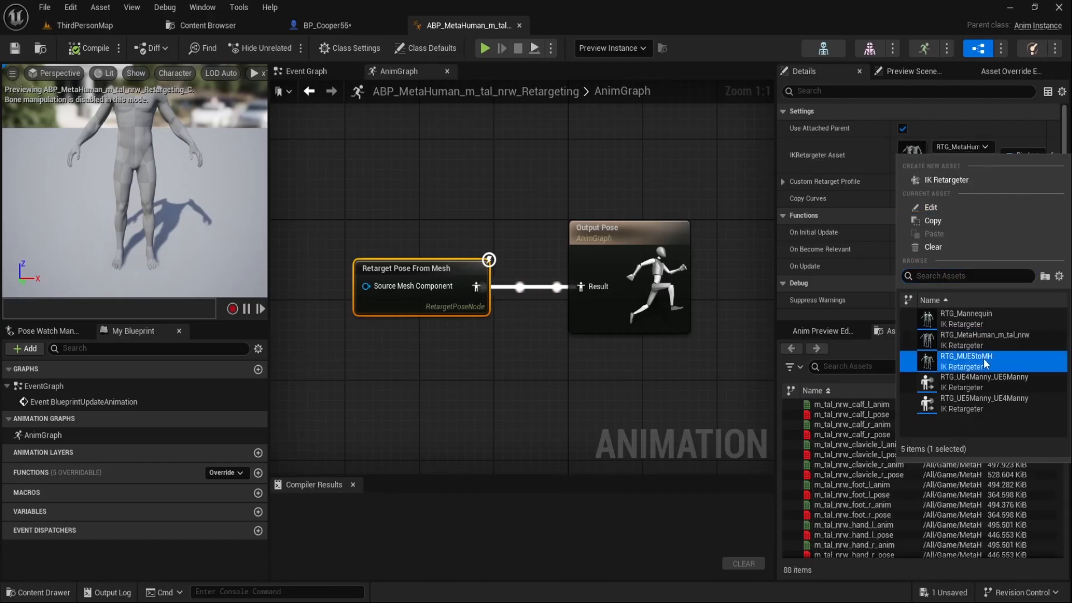
left_click(89, 48)
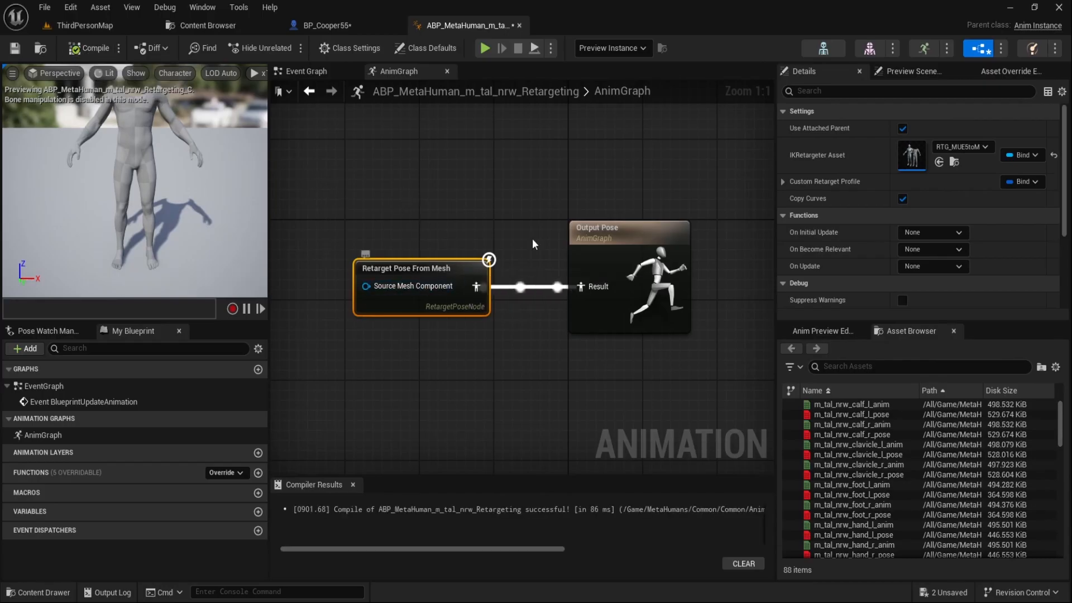
double_click(597, 97)
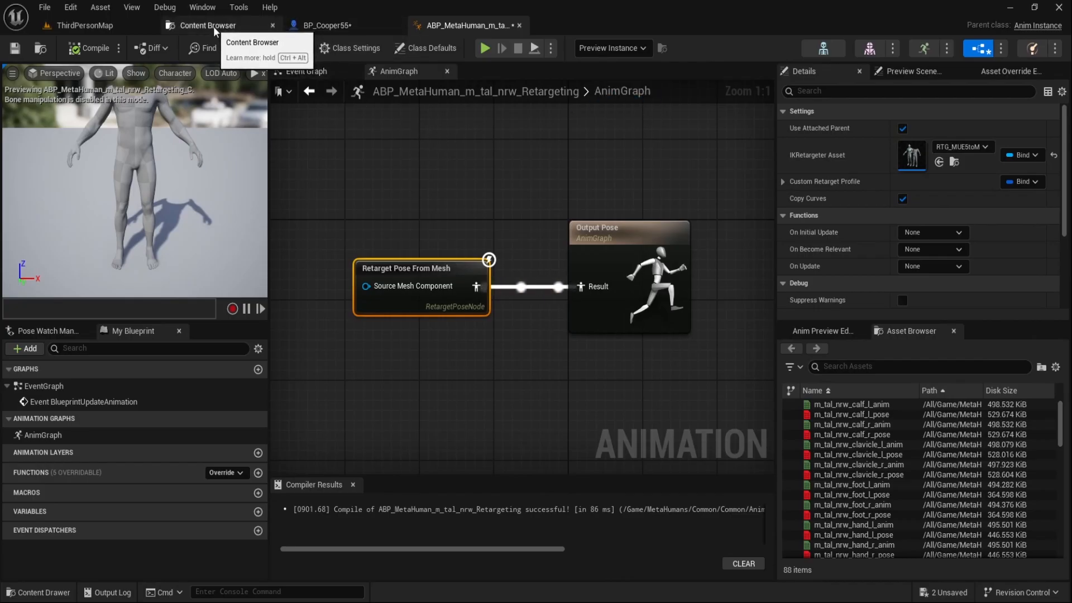
Step: Assign ABP_MetaHuman_m_tal_nrw_Retargeting from the MetaHumans/Common/Common/Animation/Retargeting folder as the anim class of BP_Cooper55's Body component
left_click(334, 28)
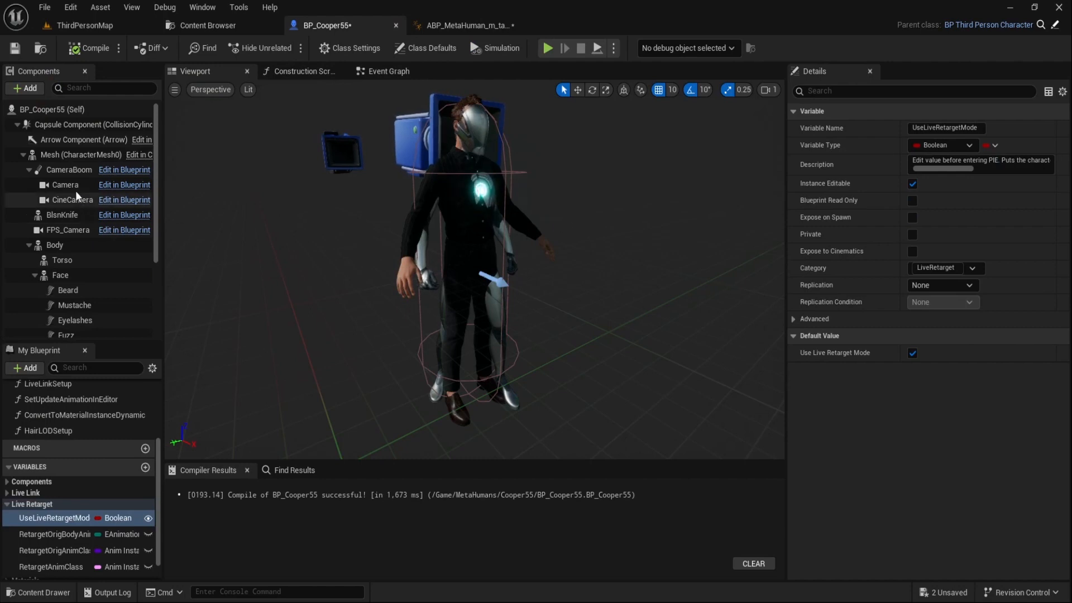
left_click(61, 249)
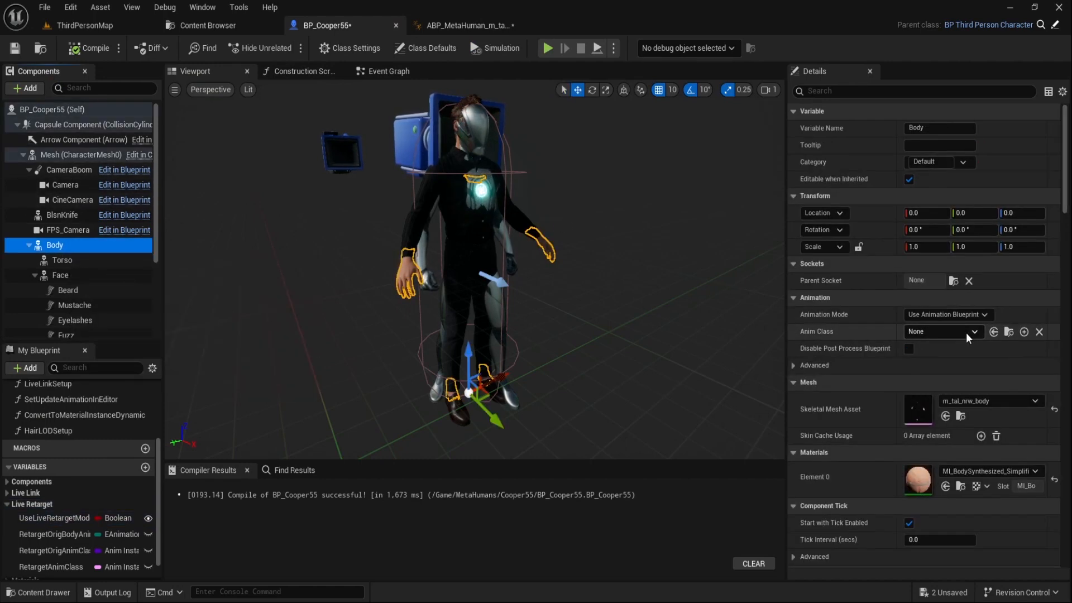
left_click(223, 25)
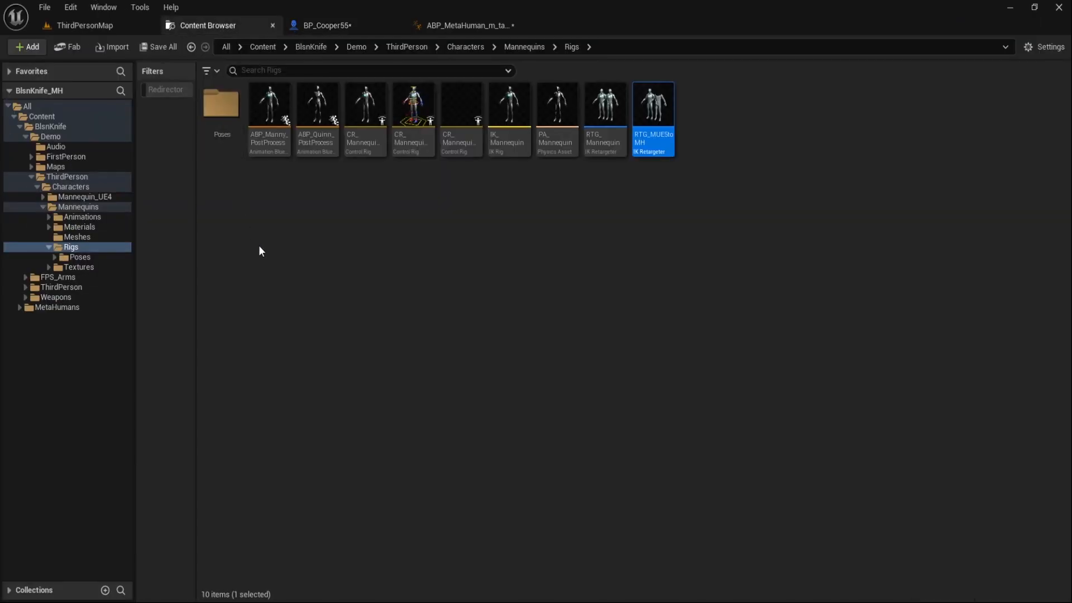
left_click(18, 308)
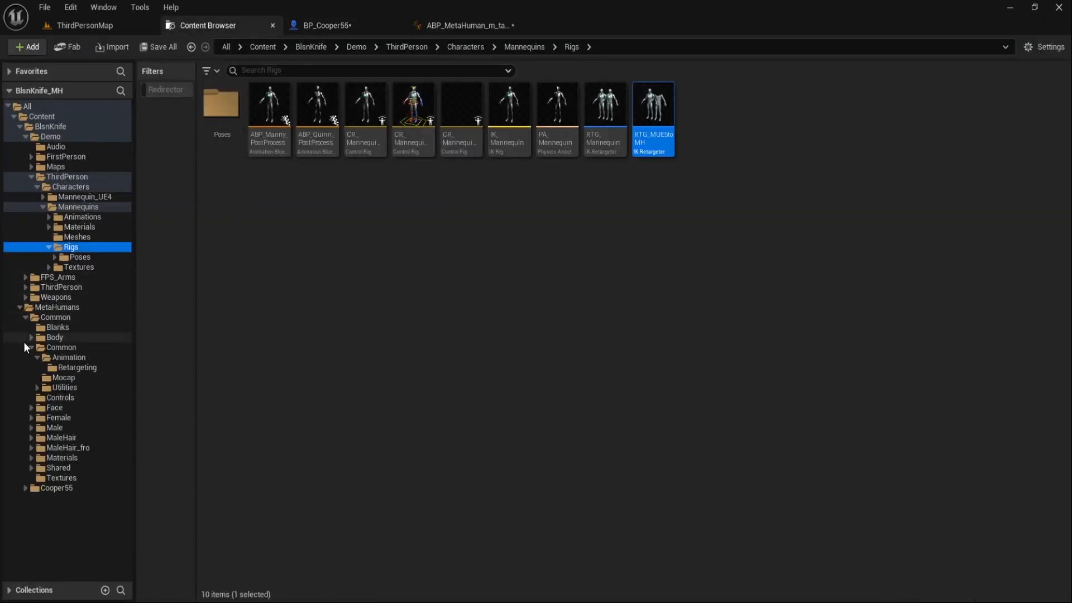
left_click(77, 368)
left_click(223, 117)
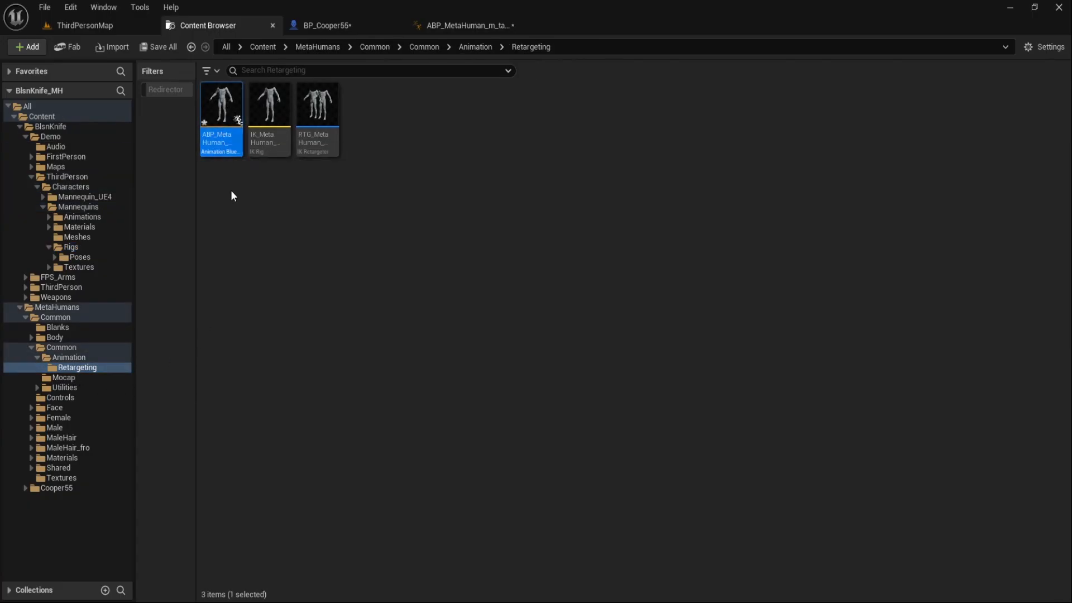
left_click(338, 26)
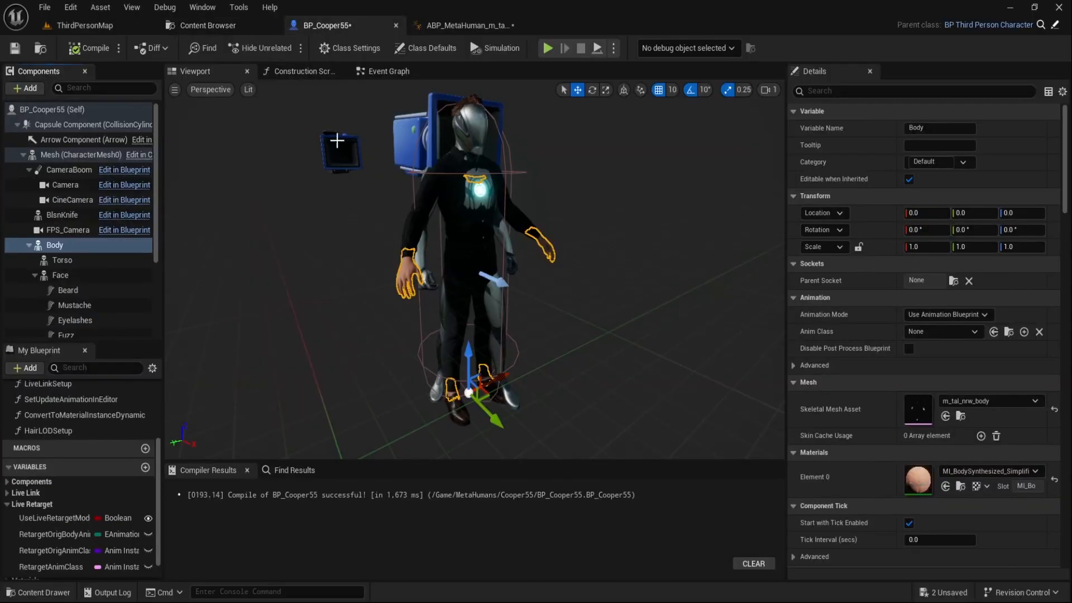
left_click(993, 332)
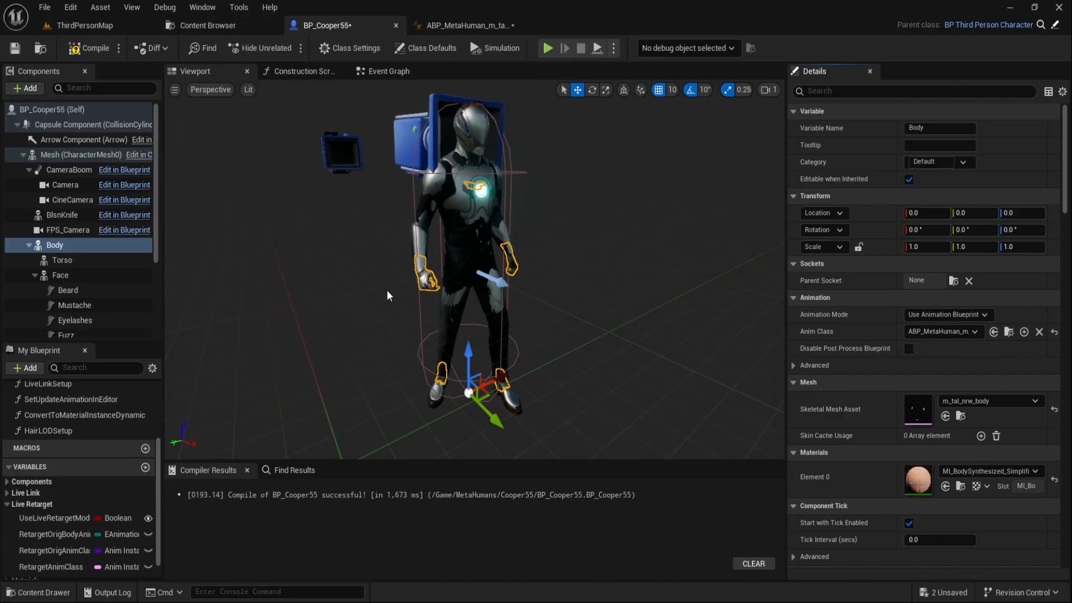
Step: Compile BP_Cooper55 and examine up close how the MetaHuman body overlaps the mannequin mesh
left_click(59, 108)
left_click(83, 56)
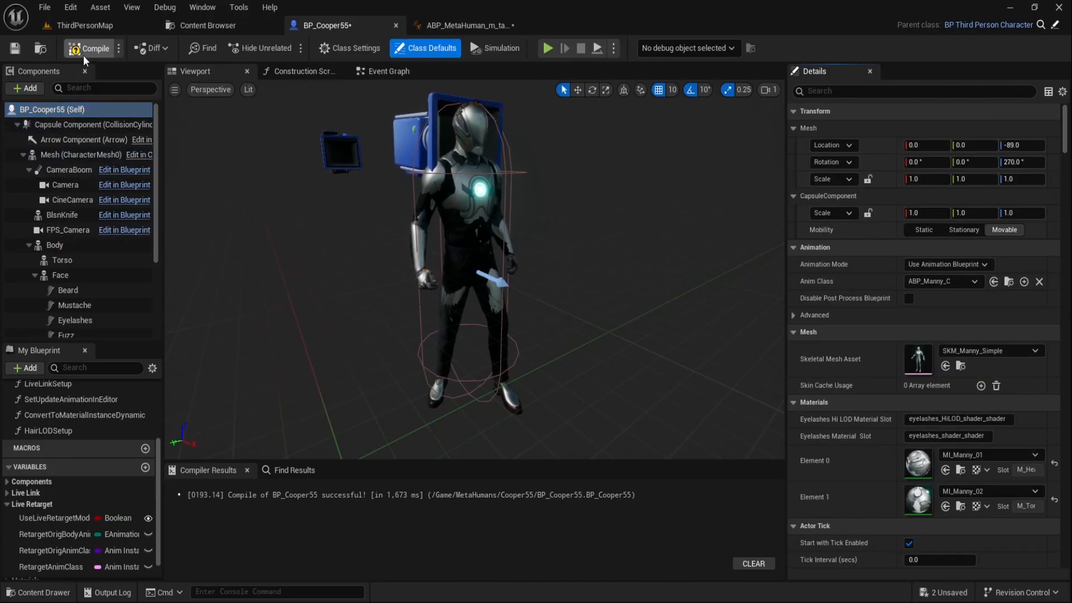
left_click_drag(568, 248, 531, 248, "alt")
right_click_drag(333, 351, 458, 352, "alt")
left_click_drag(333, 352, 510, 329, "alt")
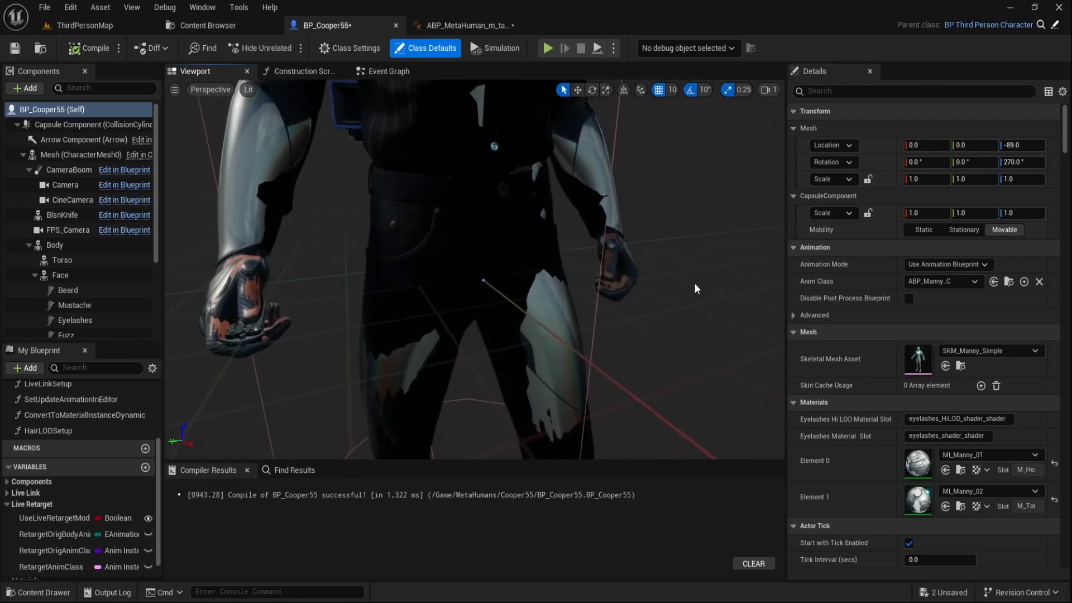
scroll(694, 288, "down", 6)
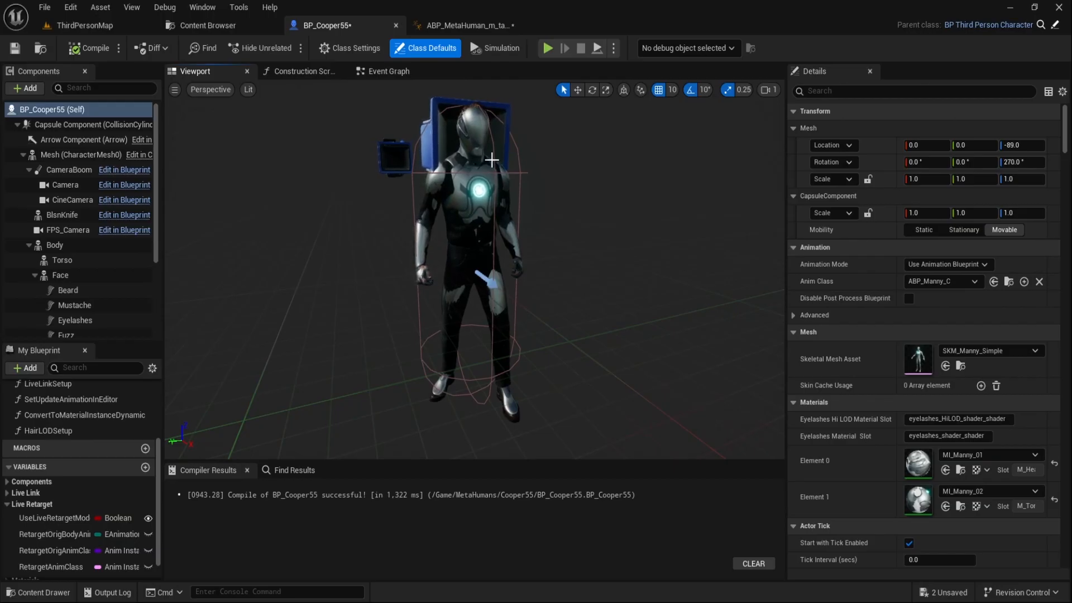
Step: Turn off the Visible setting of the inherited Mesh (CharacterMesh0) component, filtering its properties by "vis"
left_click(51, 155)
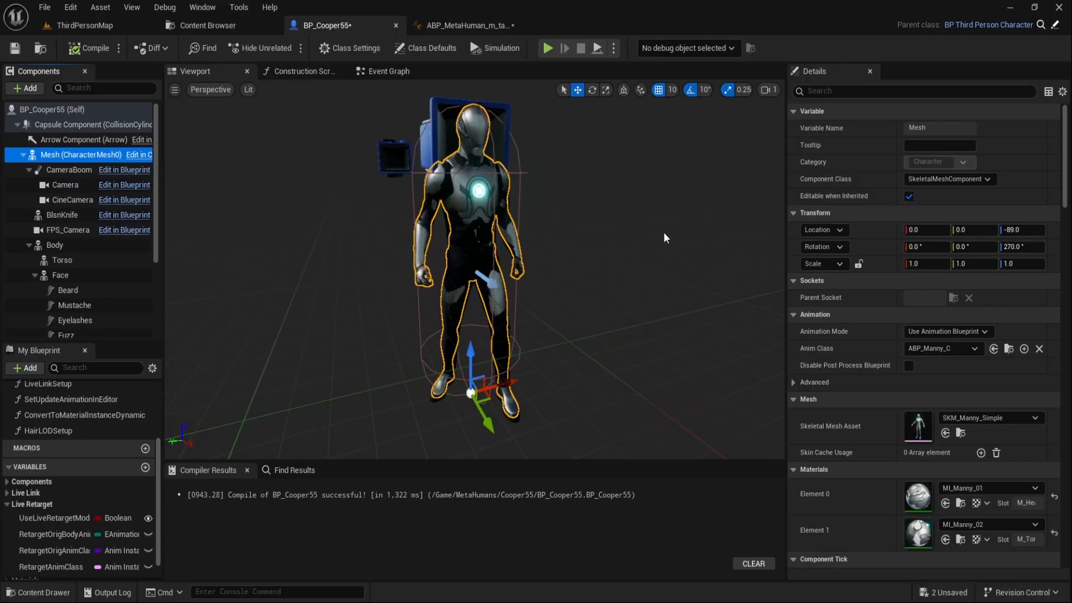
left_click(834, 91)
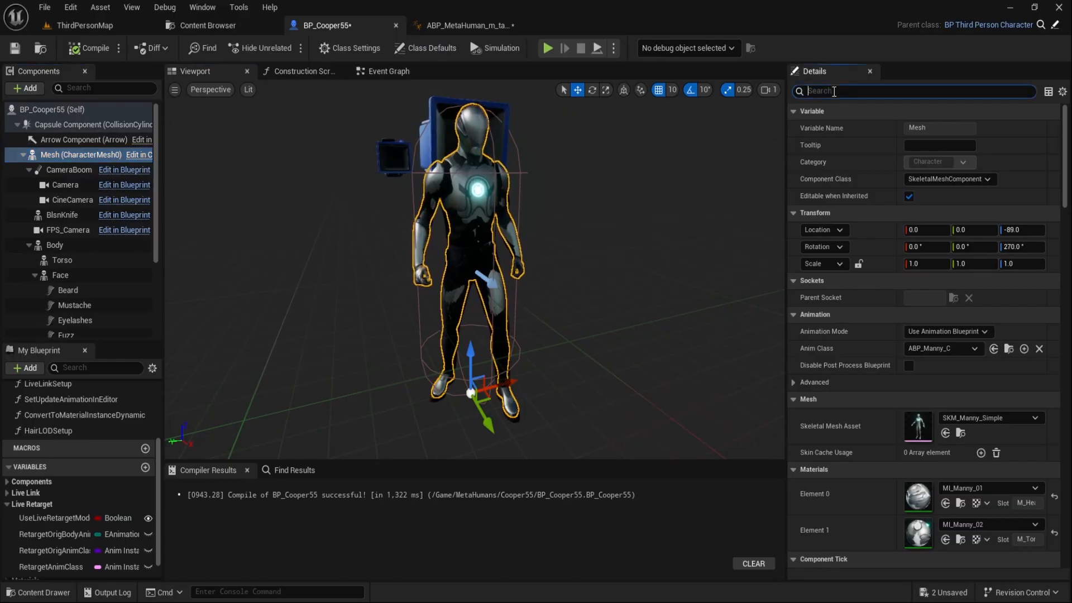
type("vis")
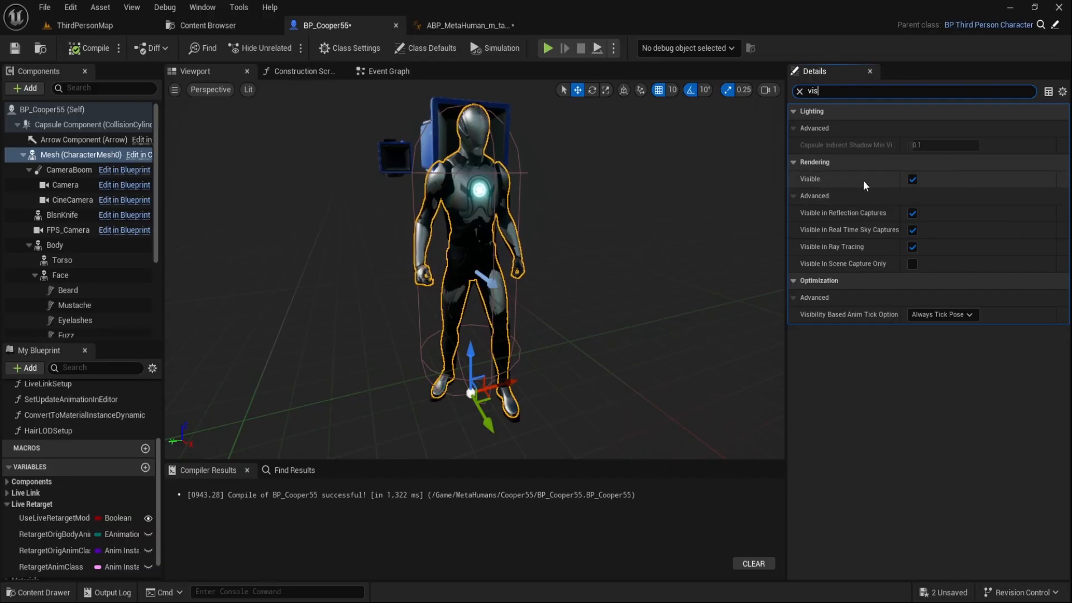
left_click(913, 178)
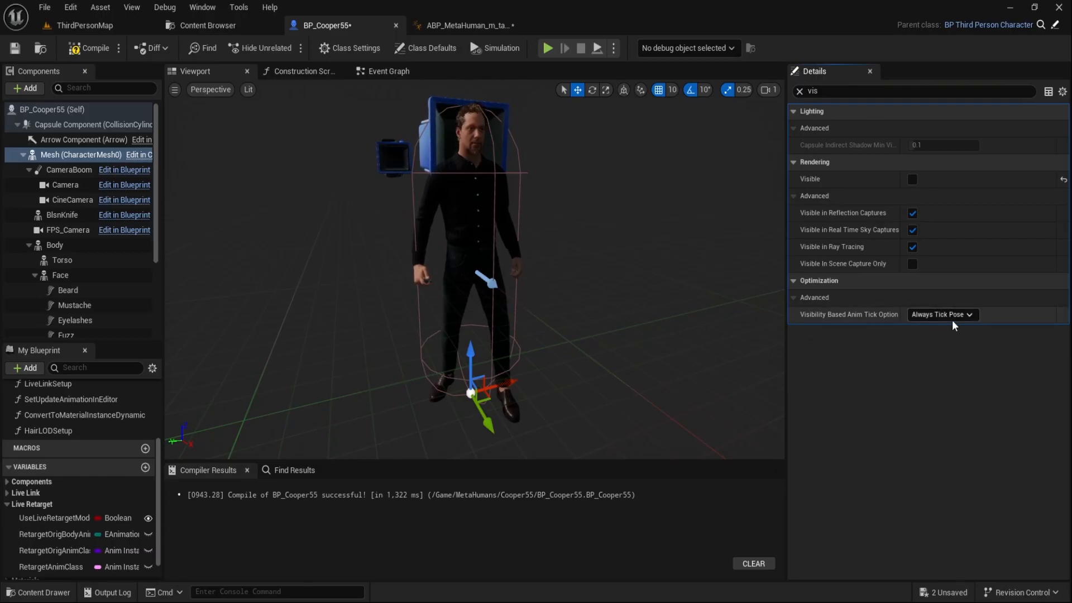
Step: Set the mesh's Visibility Based Anim Tick Option to Always Tick Pose and Refresh Bones and compile BP_Cooper55
left_click(969, 314)
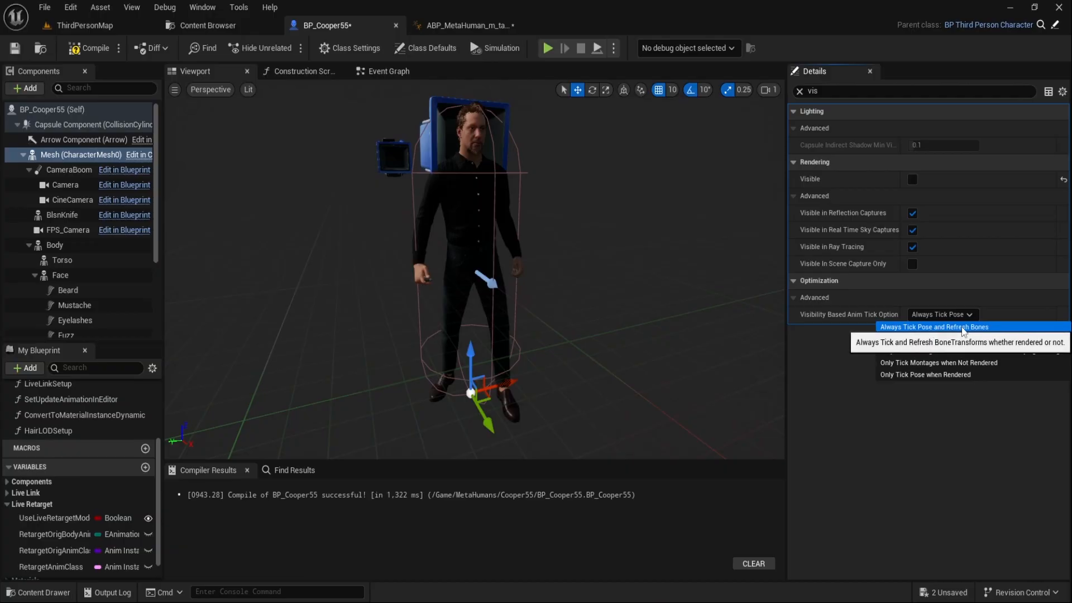
left_click(978, 328)
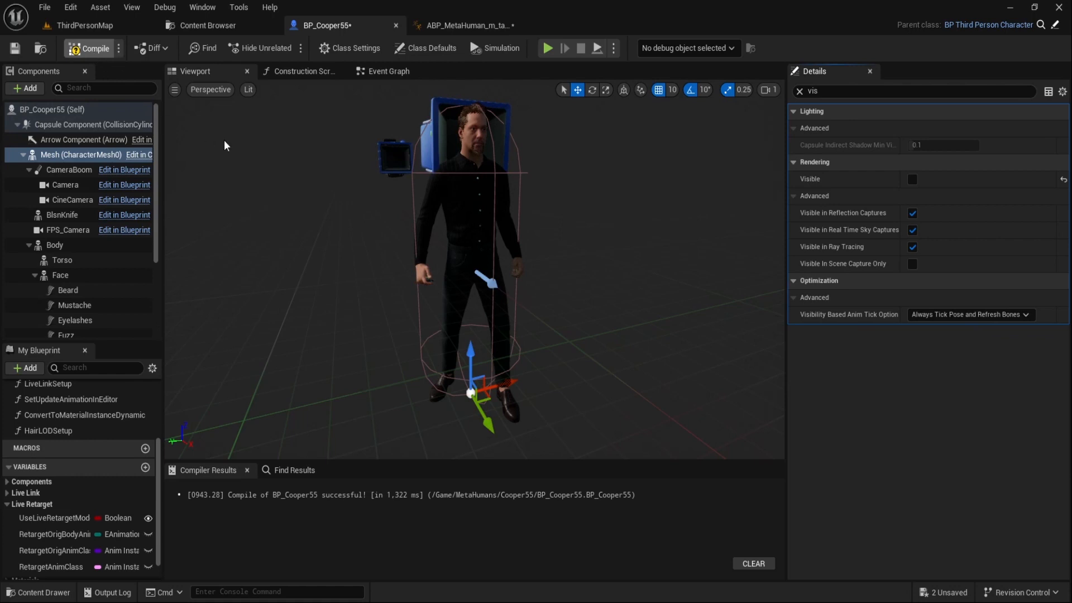
key("F7")
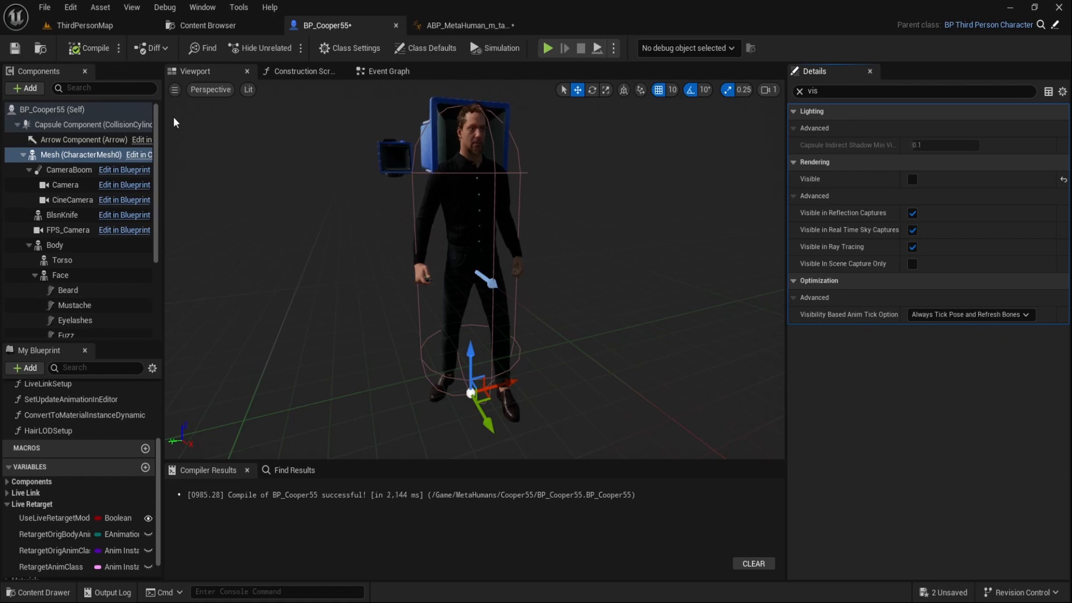
Step: Save BP_Cooper55 and open the BP_ThirdPersonCharacter blueprint from the BlsnKnife/ThirdPerson/Blueprints folder
left_click(15, 49)
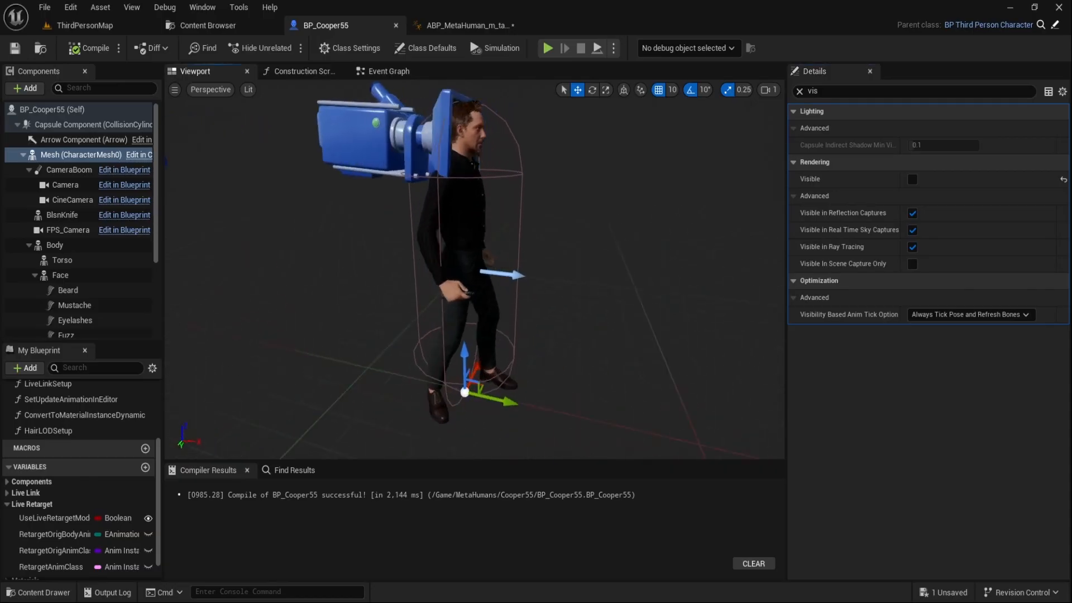
left_click(383, 71)
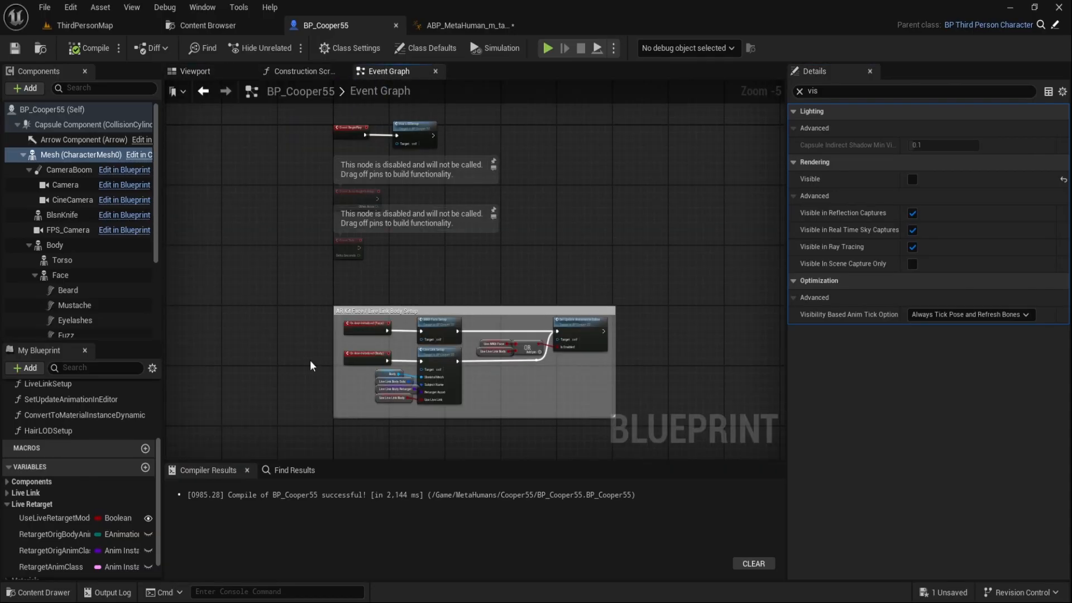
left_click(202, 26)
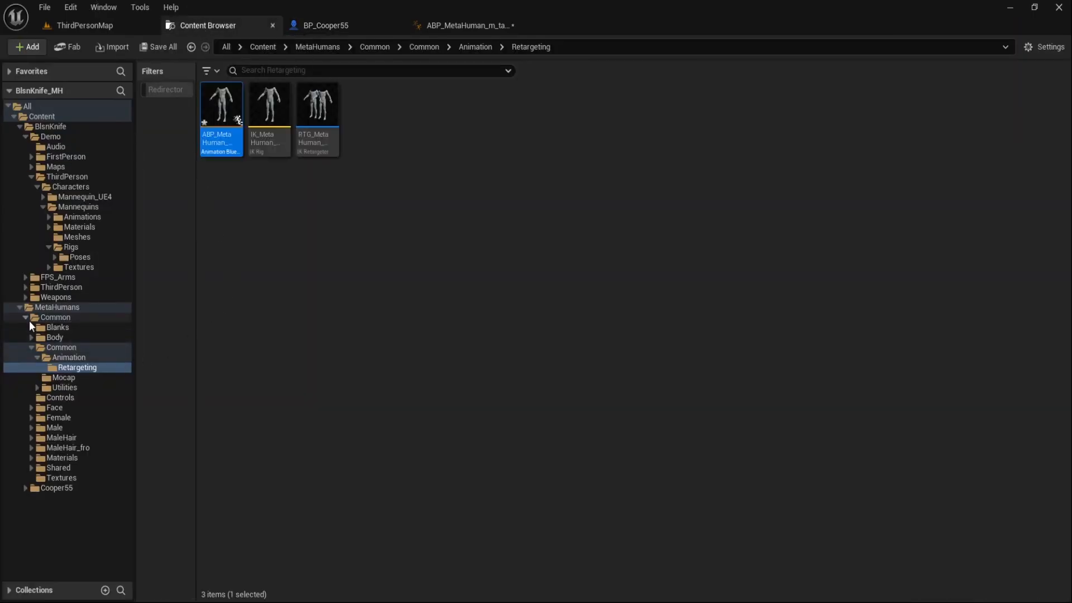
left_click(20, 307)
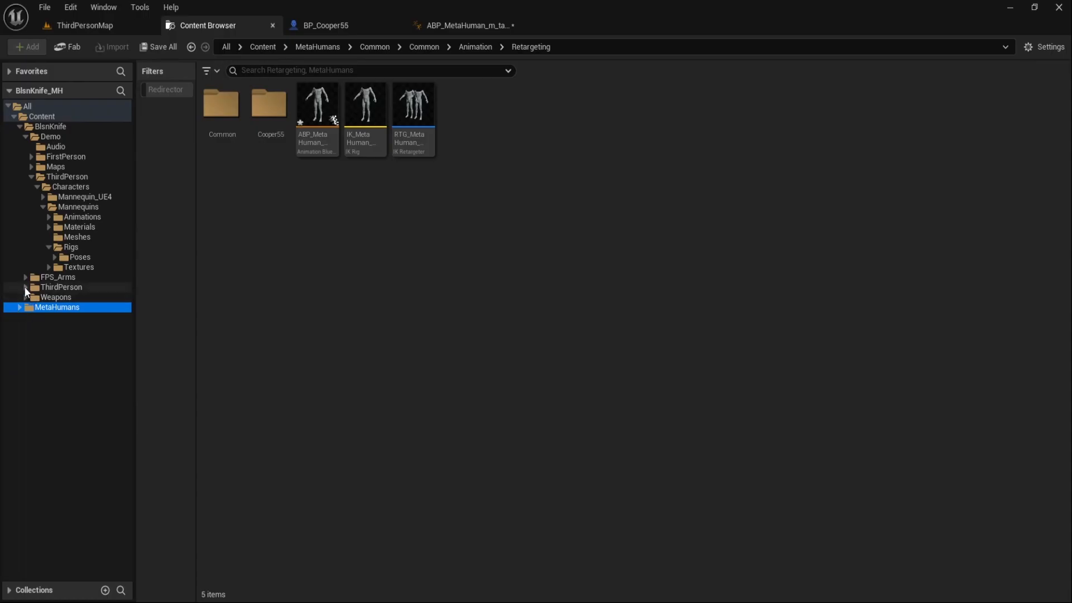
left_click(25, 287)
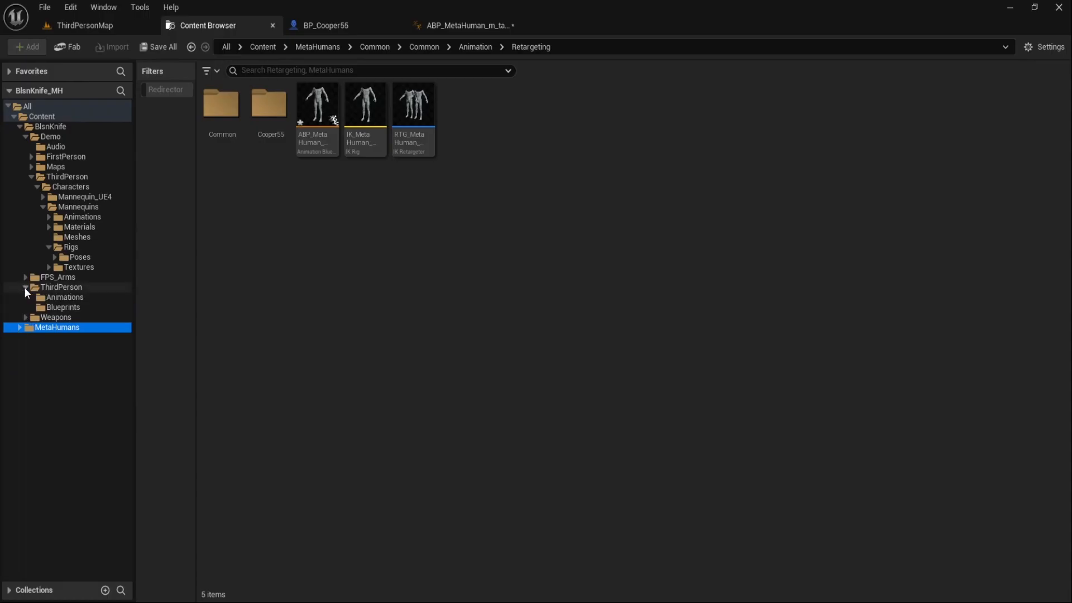
left_click(25, 139)
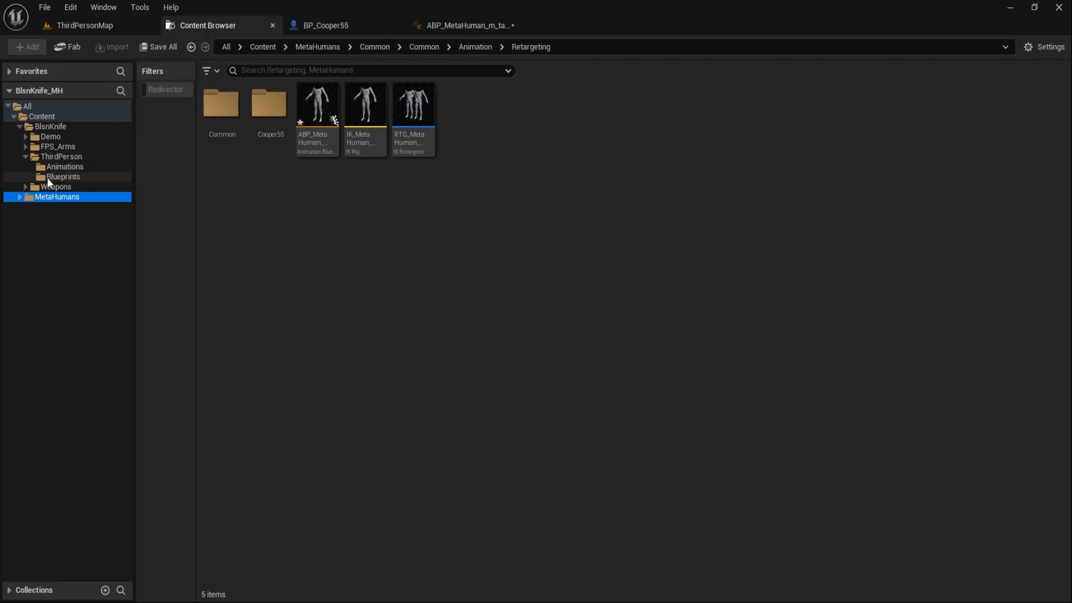
left_click(61, 178)
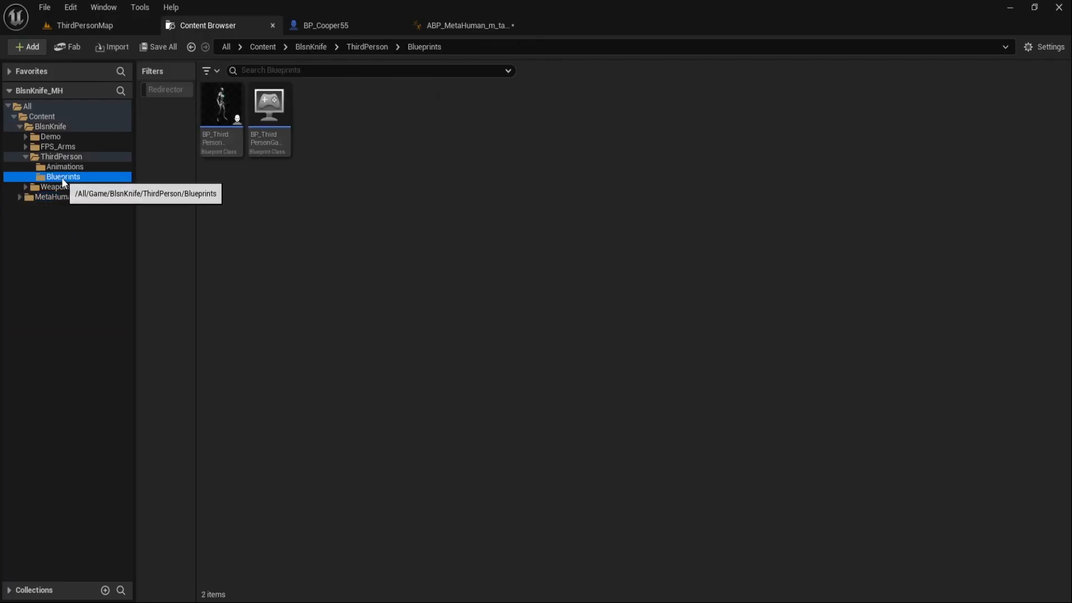
left_click(218, 146)
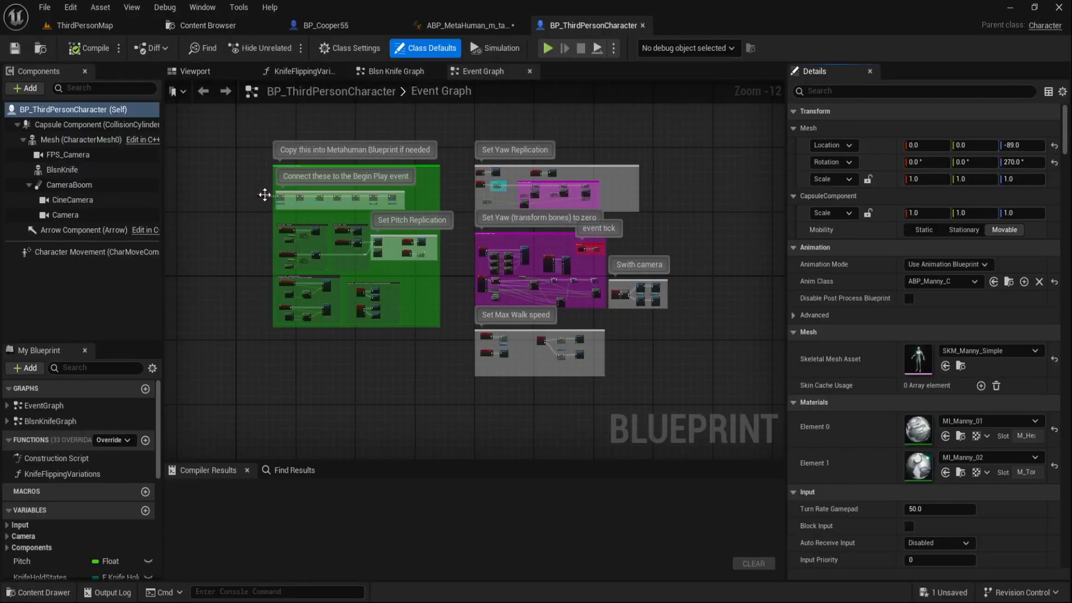
Step: Copy the green "Copy this into Metahuman Blueprint if needed" node group from BP_ThirdPersonCharacter's Event Graph into BP_Cooper55's, placing it below the existing nodes
left_click_drag(448, 123, 272, 366)
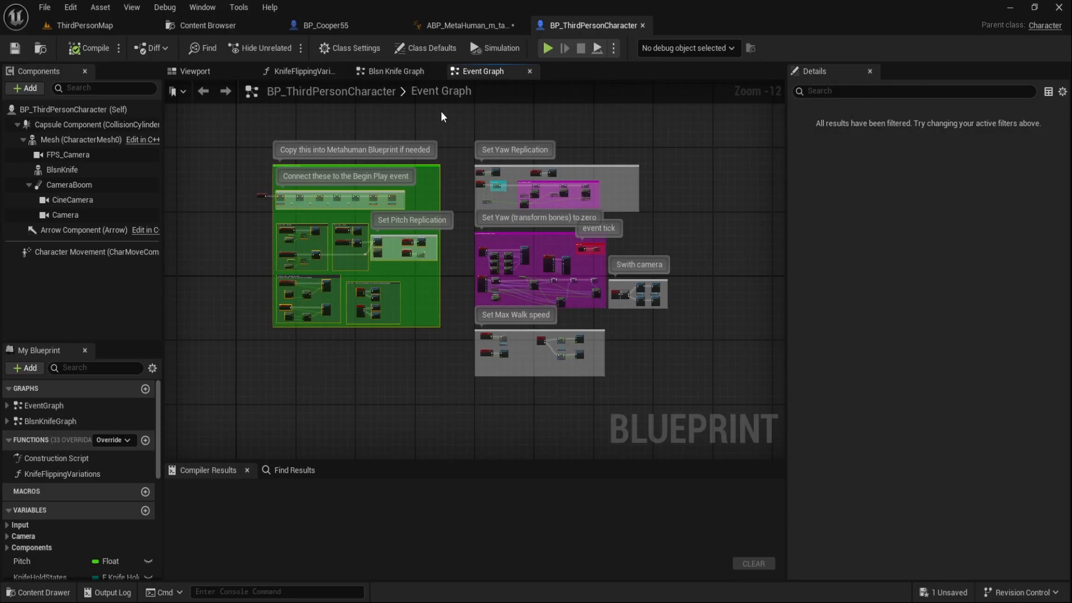
left_click(324, 25)
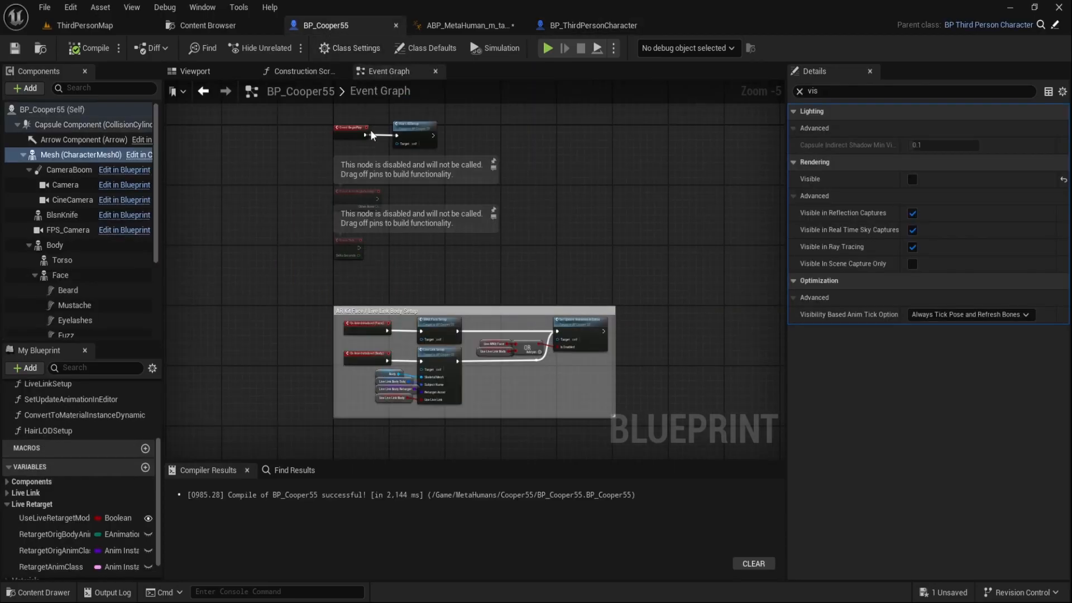
right_click_drag(560, 239, 527, 138)
right_click_drag(631, 327, 573, 94)
right_click_drag(492, 413, 519, 243)
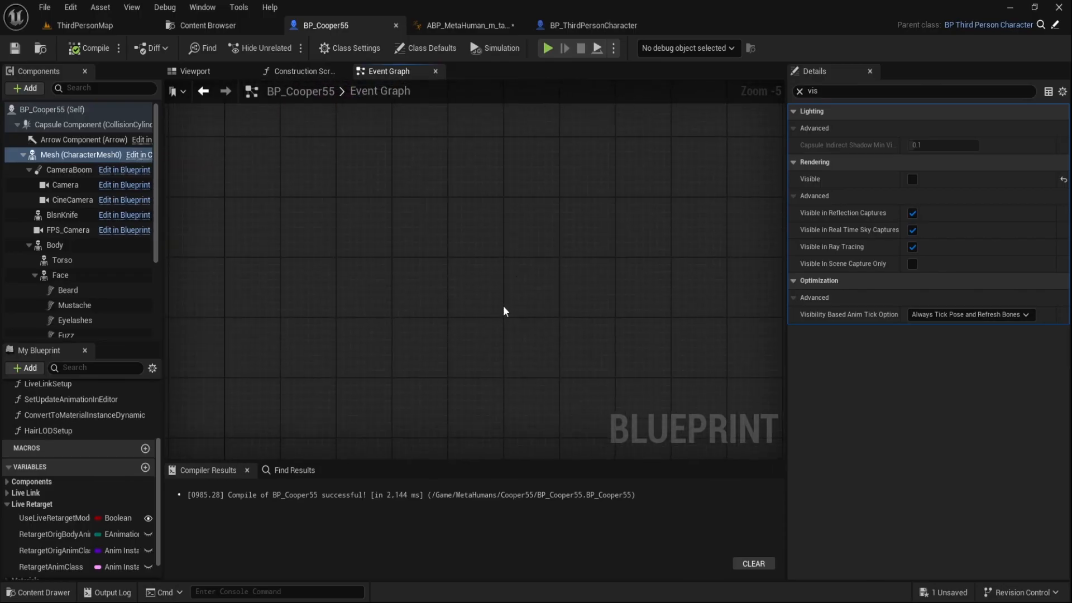
key("ctrl+v")
scroll(438, 276, "down", 6)
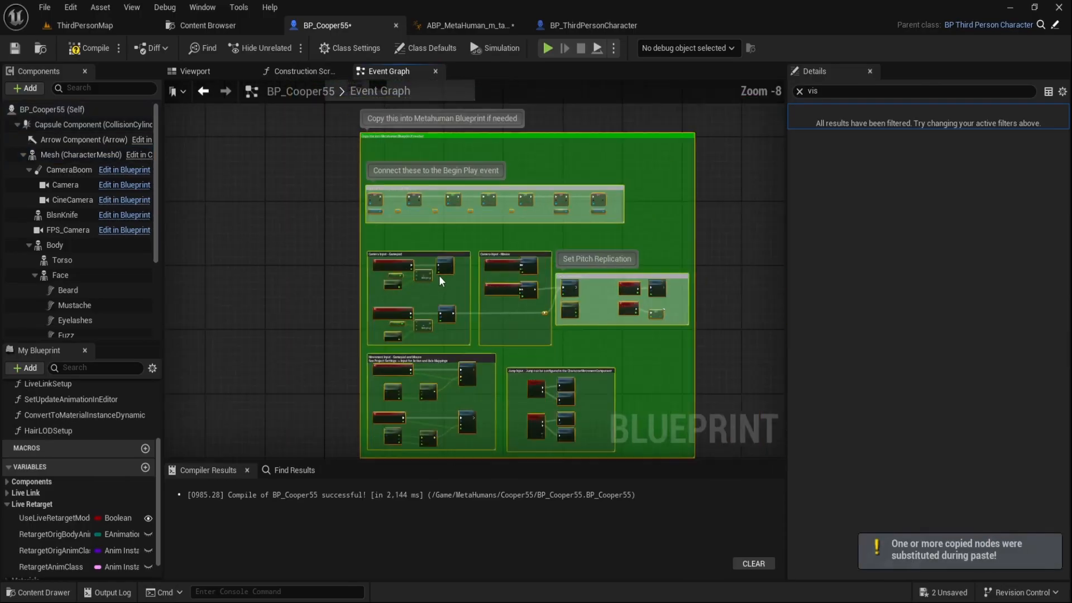
right_click_drag(407, 193, 437, 264)
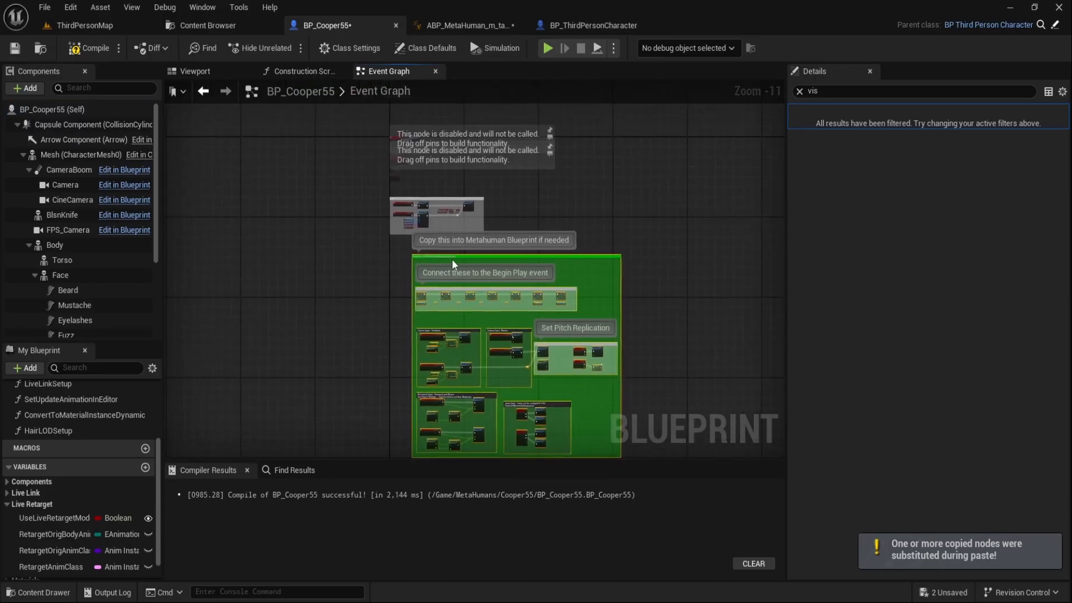
left_click_drag(452, 264, 430, 271)
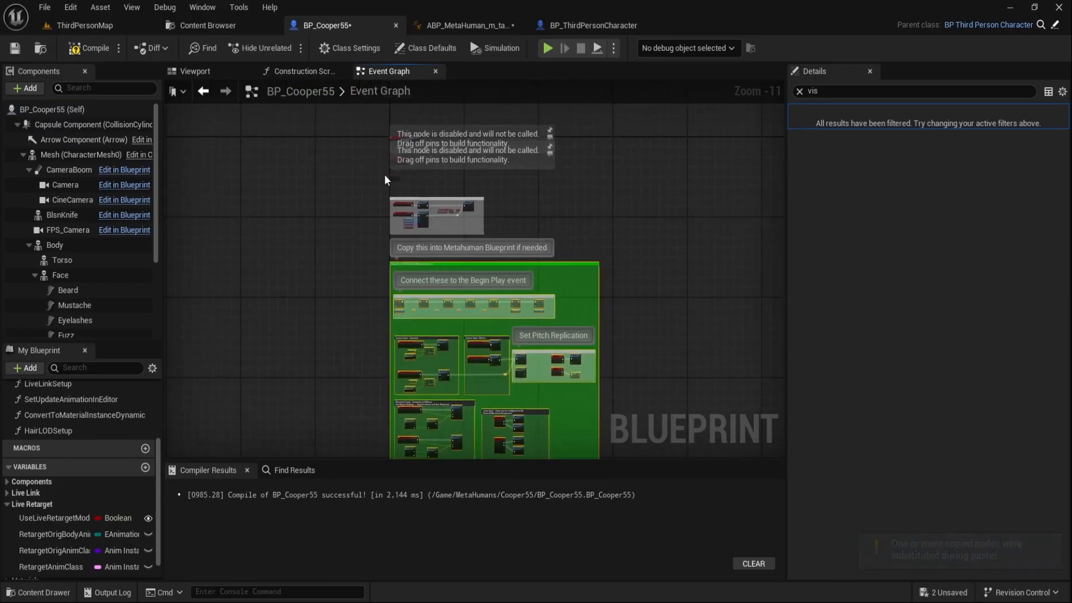
Step: Move the Event BeginPlay and Hair LODSetup nodes beside the "Connect these to the Begin Play event" group
scroll(370, 139, "up", 9)
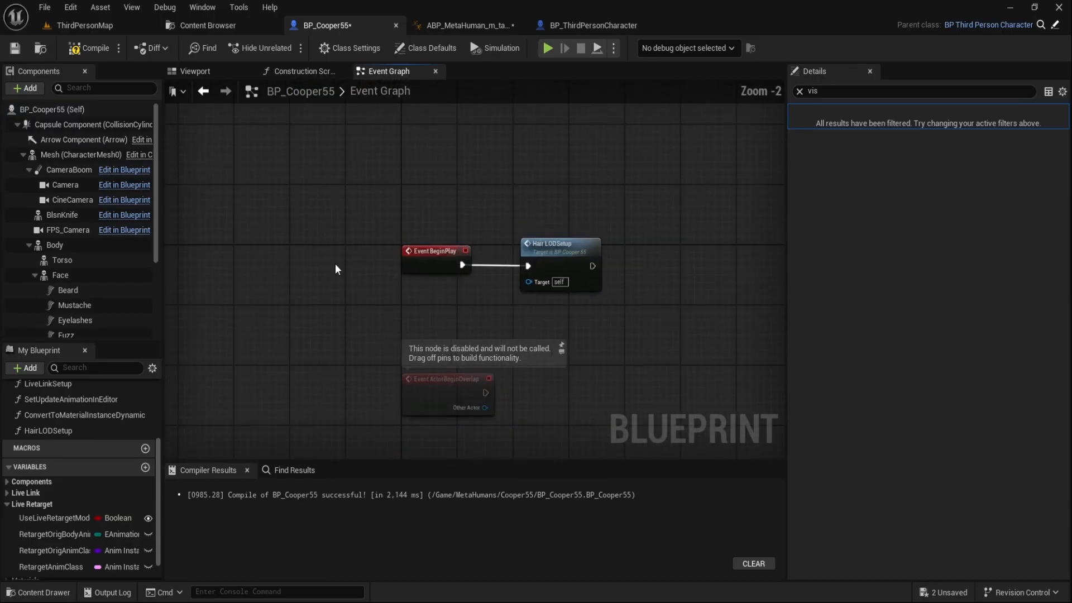
scroll(335, 269, "up", 1)
left_click_drag(360, 214, 653, 304)
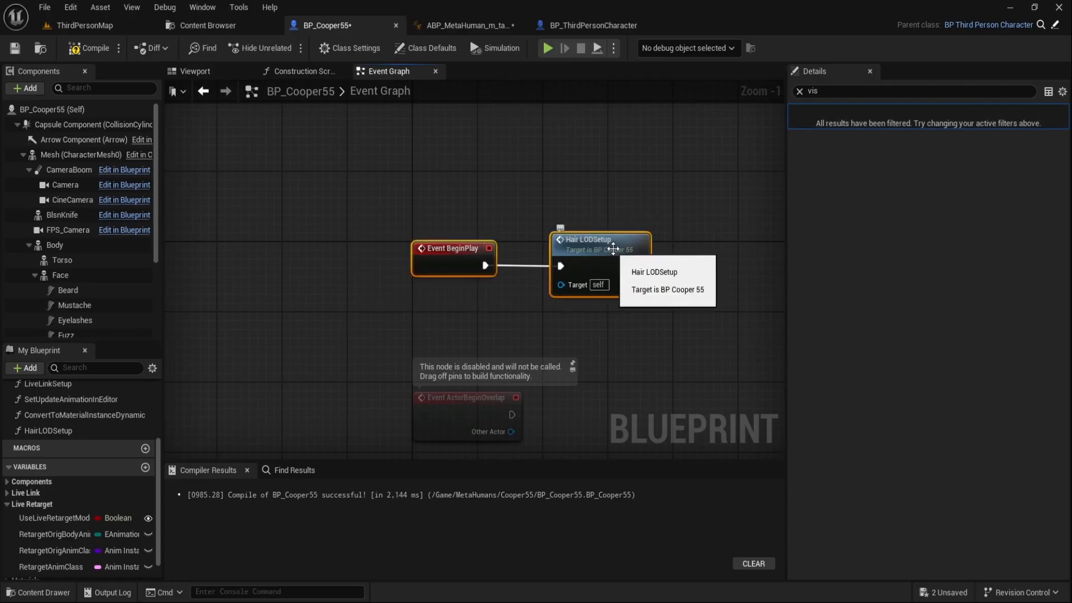
scroll(613, 249, "down", 6)
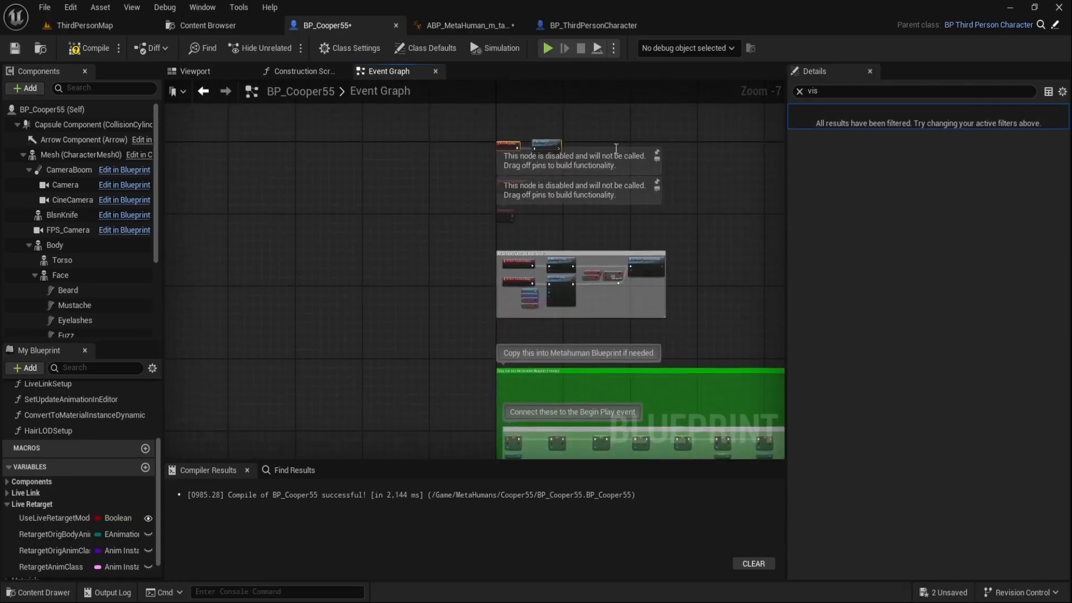
left_click_drag(551, 146, 474, 434)
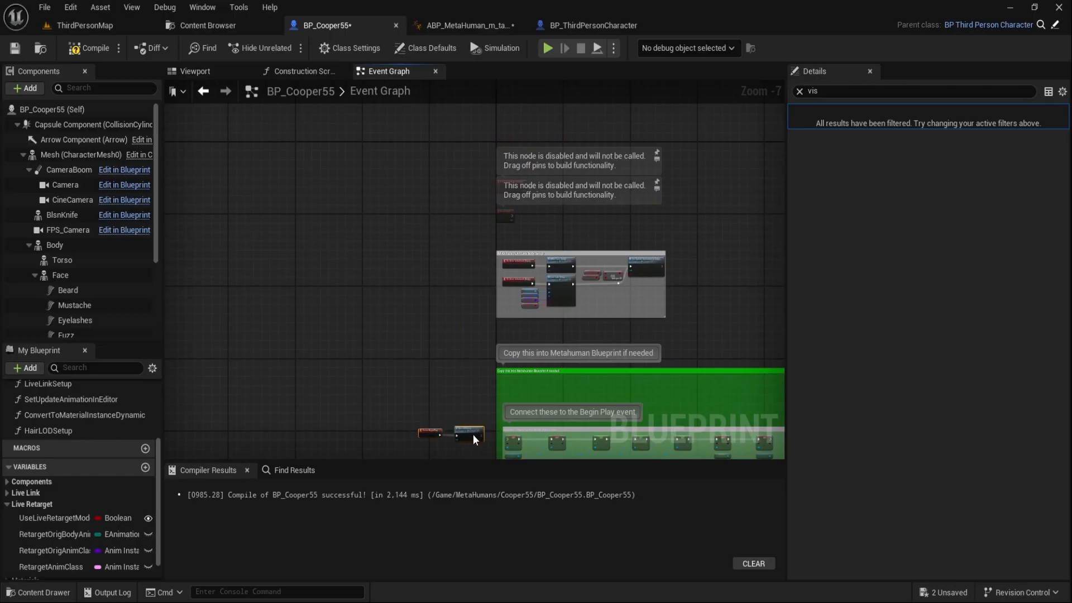
Step: Connect Hair LODSetup's execution output to the Use Controller Desired Rotation SET node and compile BP_Cooper55
scroll(445, 287, "up", 6)
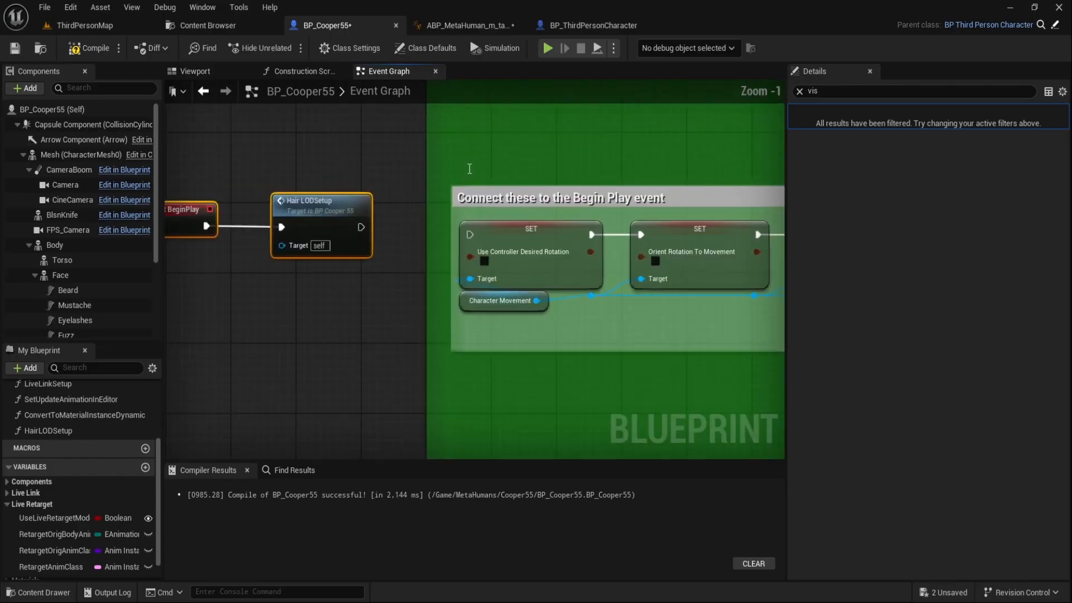
left_click_drag(366, 231, 470, 234)
left_click_drag(342, 210, 352, 219)
scroll(364, 172, "down", 9)
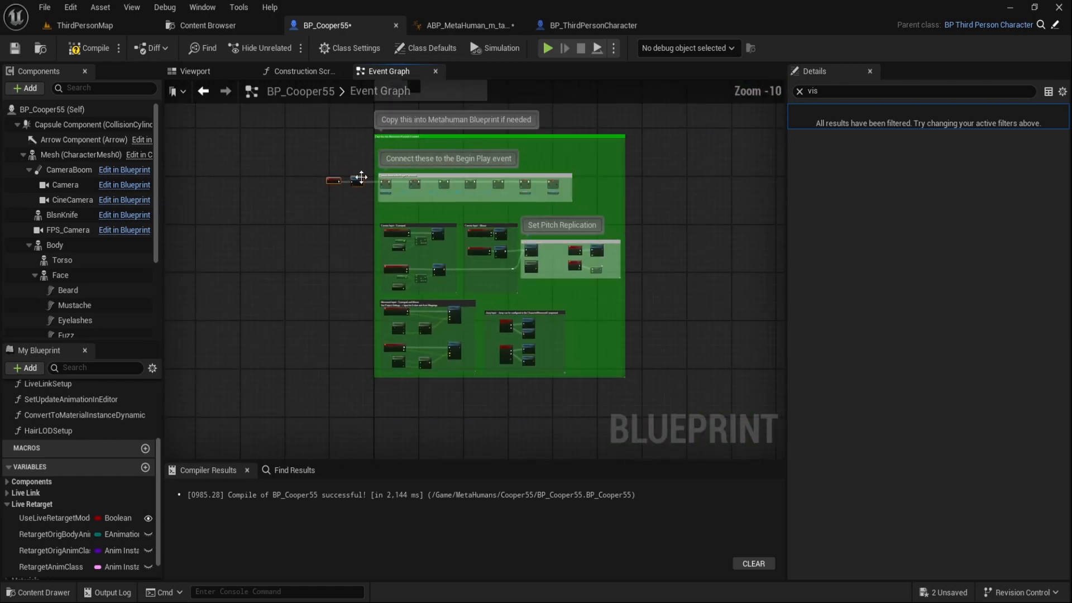
scroll(361, 177, "down", 1)
right_click_drag(323, 240, 322, 348)
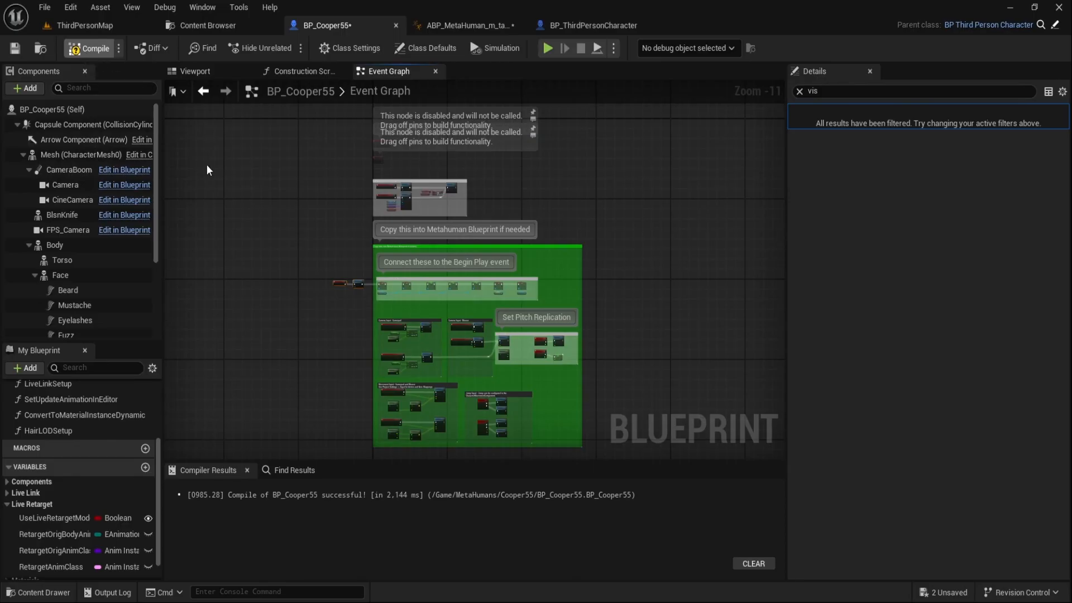
key("F7")
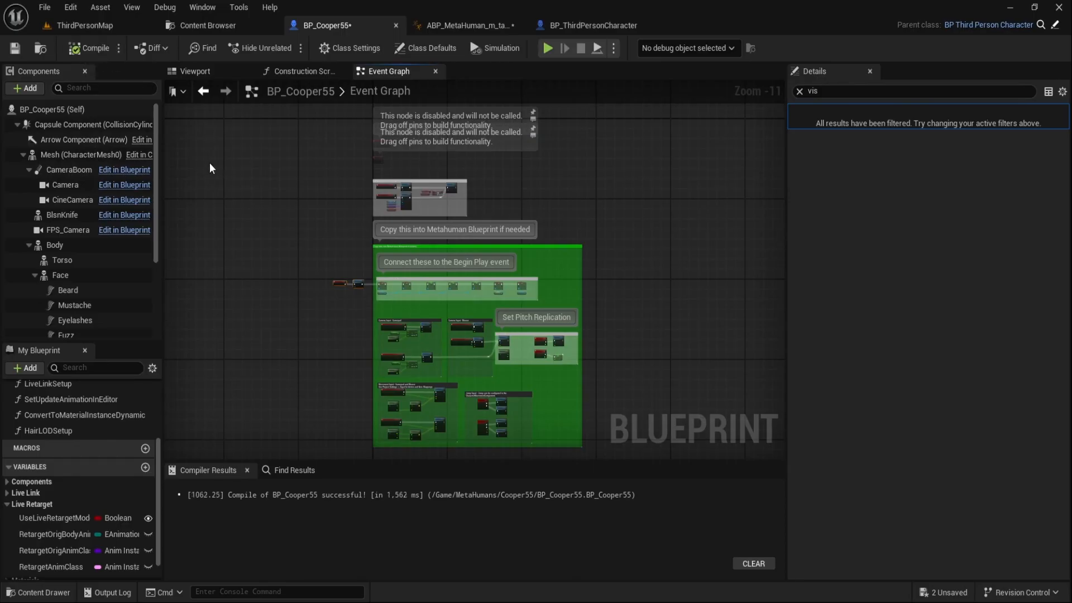
Step: Set the LODSync component's Forced LOD to 0, clearing the property filter, and compile and save BP_Cooper55
left_click(210, 71)
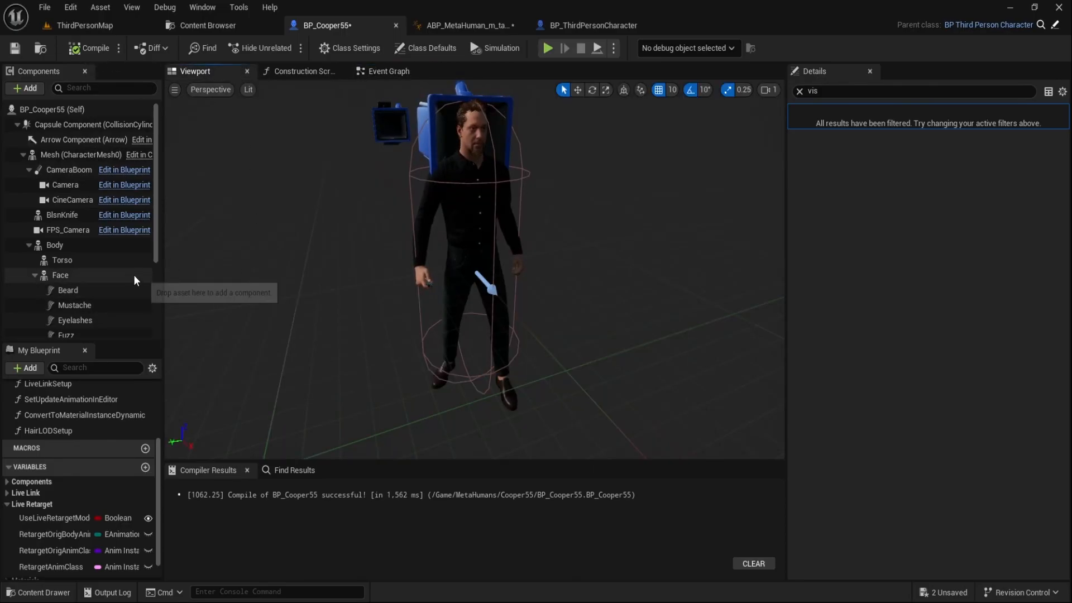
scroll(106, 260, "down", 1)
scroll(106, 260, "down", 5)
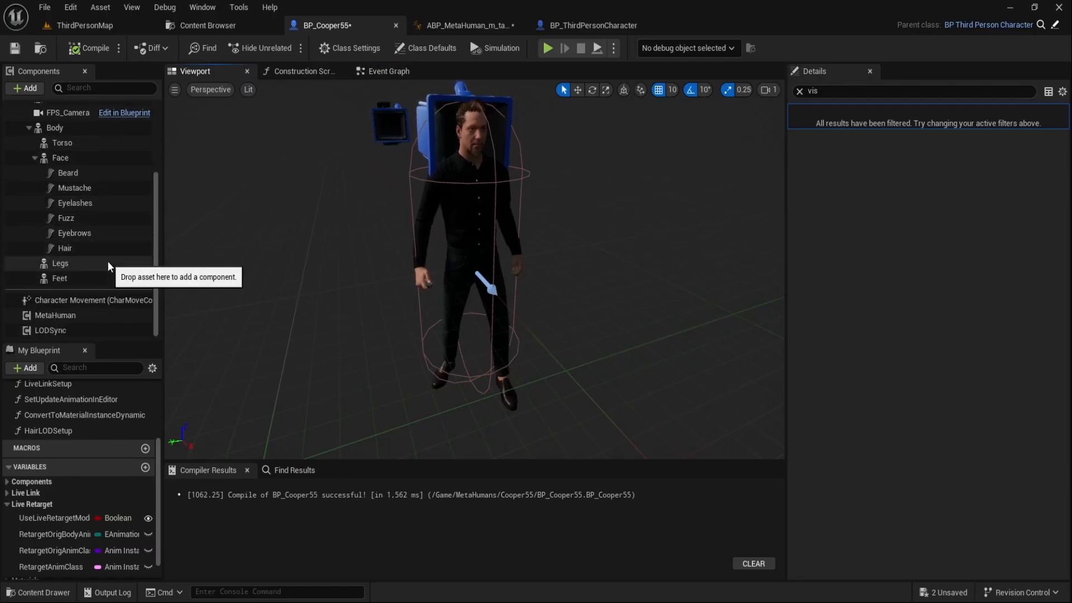
left_click(60, 330)
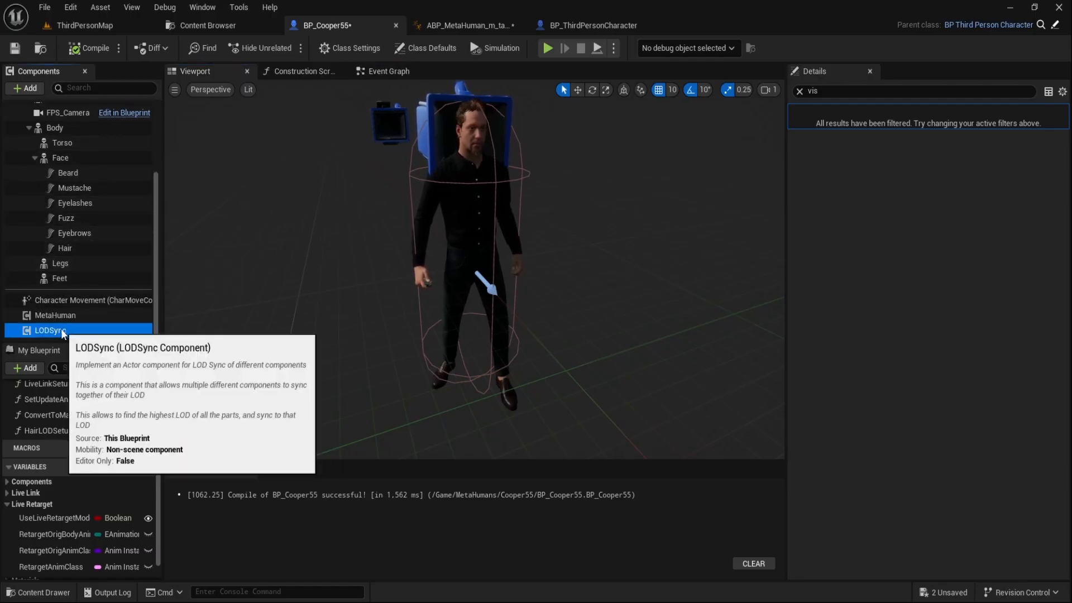
left_click(799, 91)
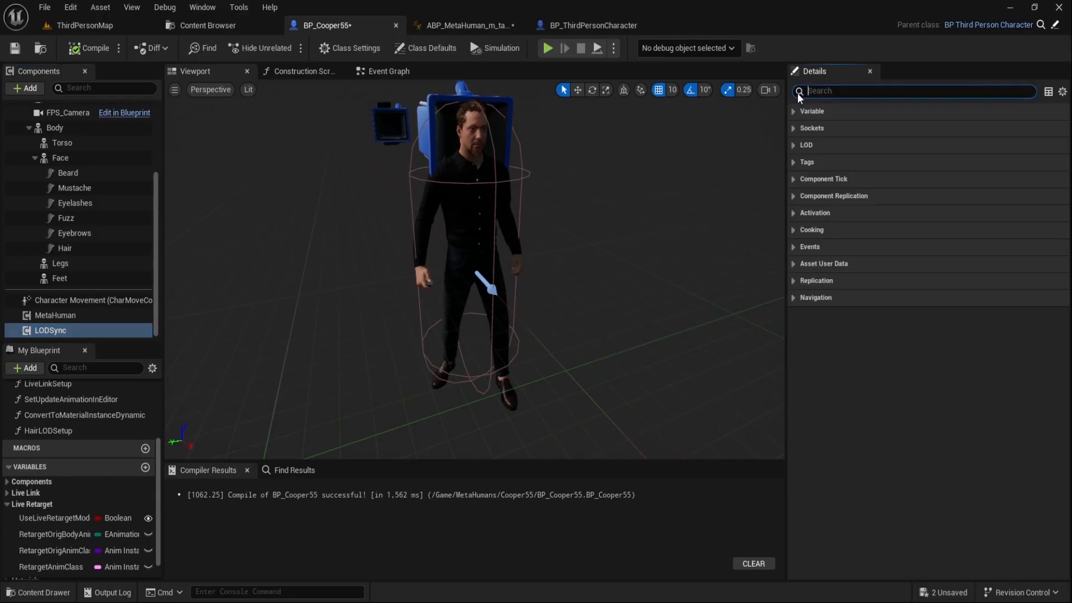
left_click(56, 316)
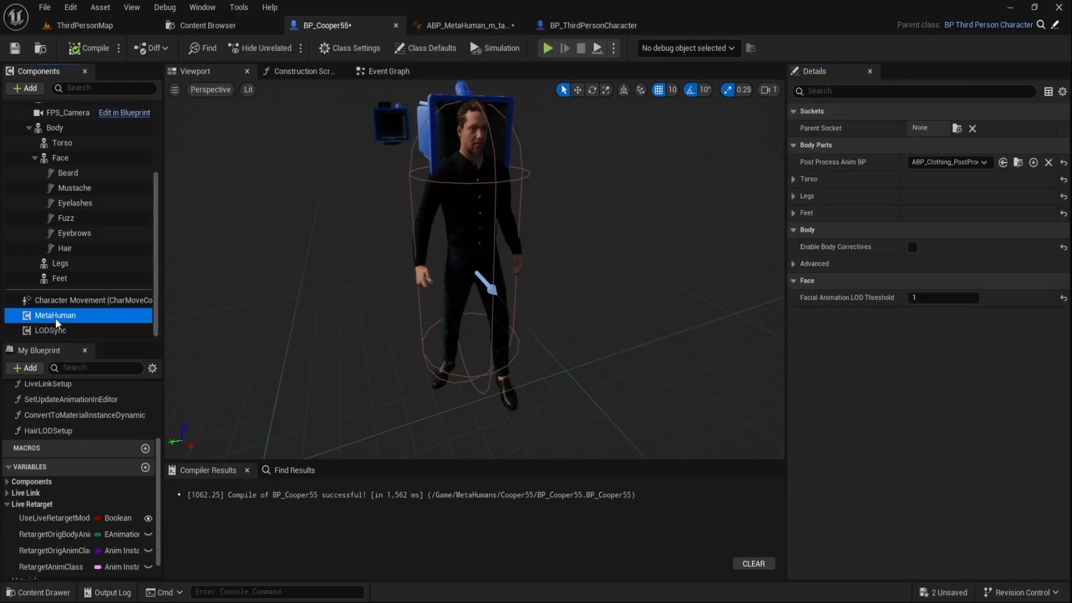
left_click(55, 330)
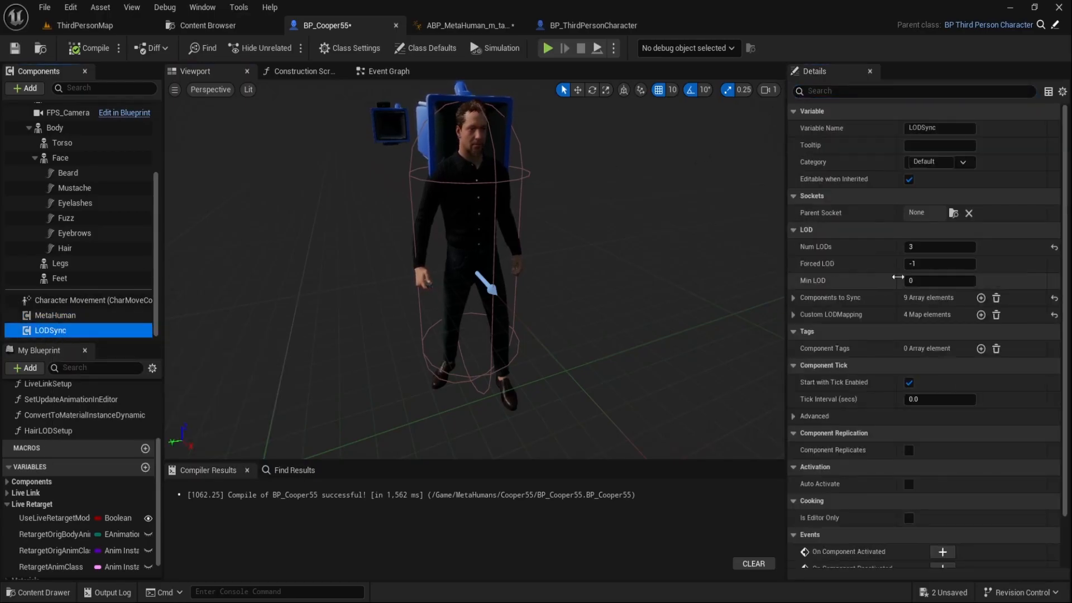
left_click(914, 264)
type("0")
key("Return")
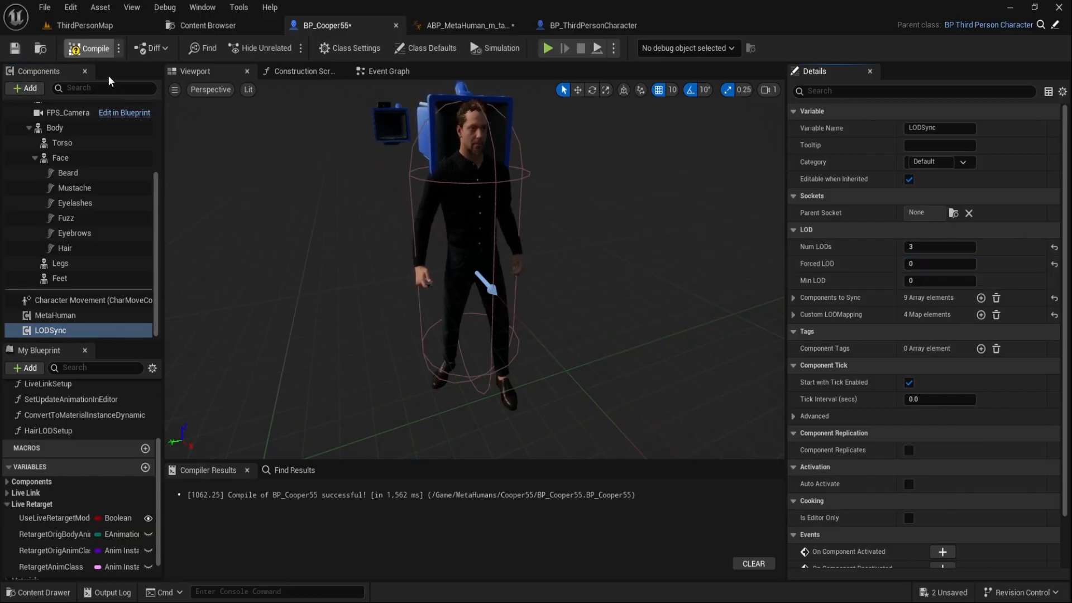
left_click(92, 49)
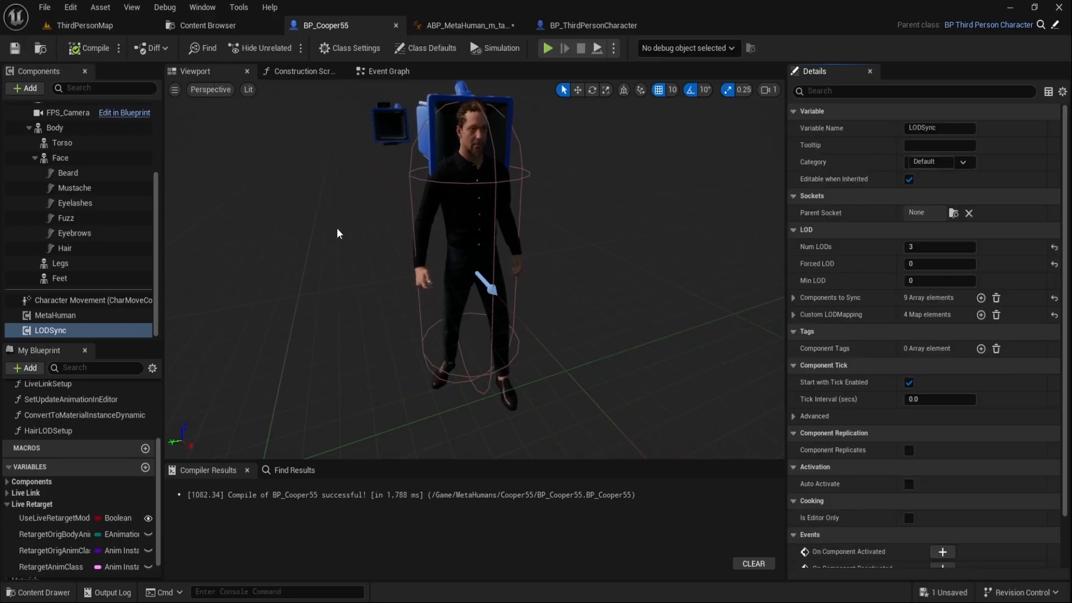
Step: Set the Default Pawn Class of BP_ThirdPersonGameMode in the ThirdPerson/Blueprints folder to BP_Cooper55
left_click(85, 26)
left_click(230, 25)
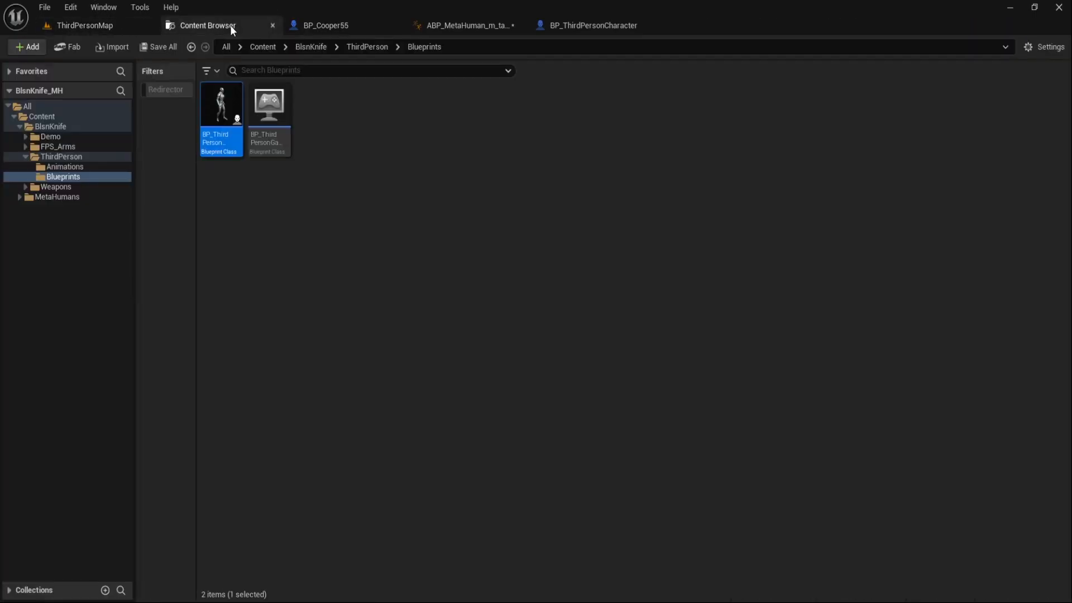
double_click(280, 126)
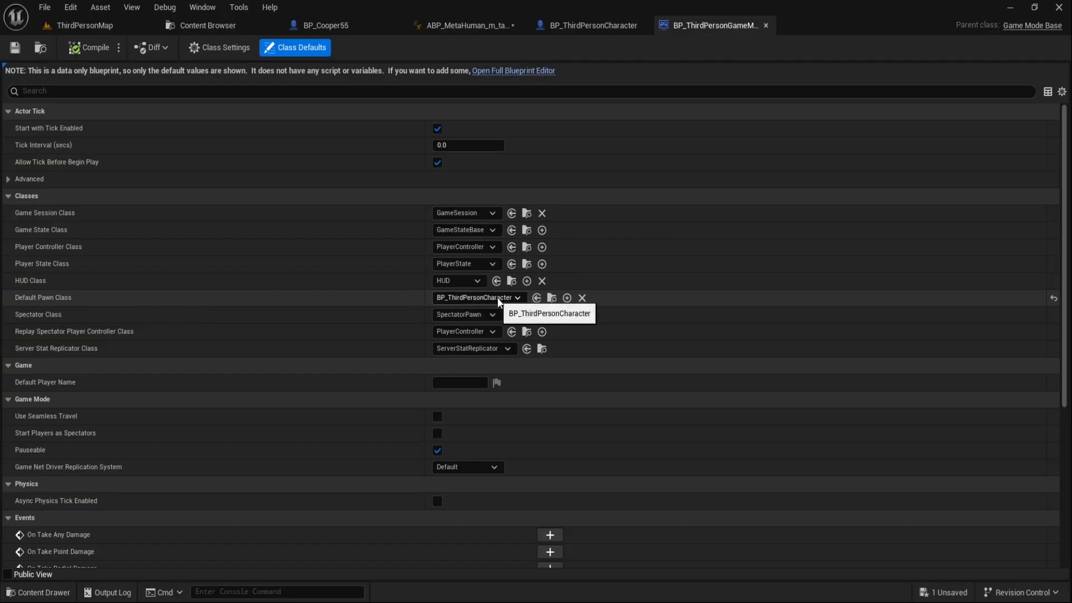
left_click(511, 298)
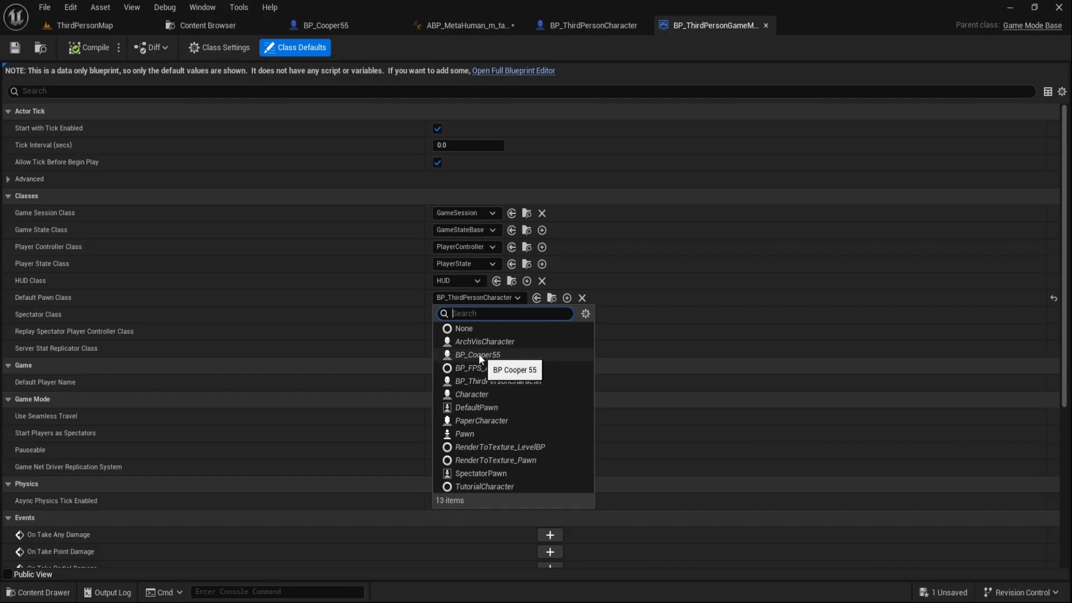
left_click(508, 355)
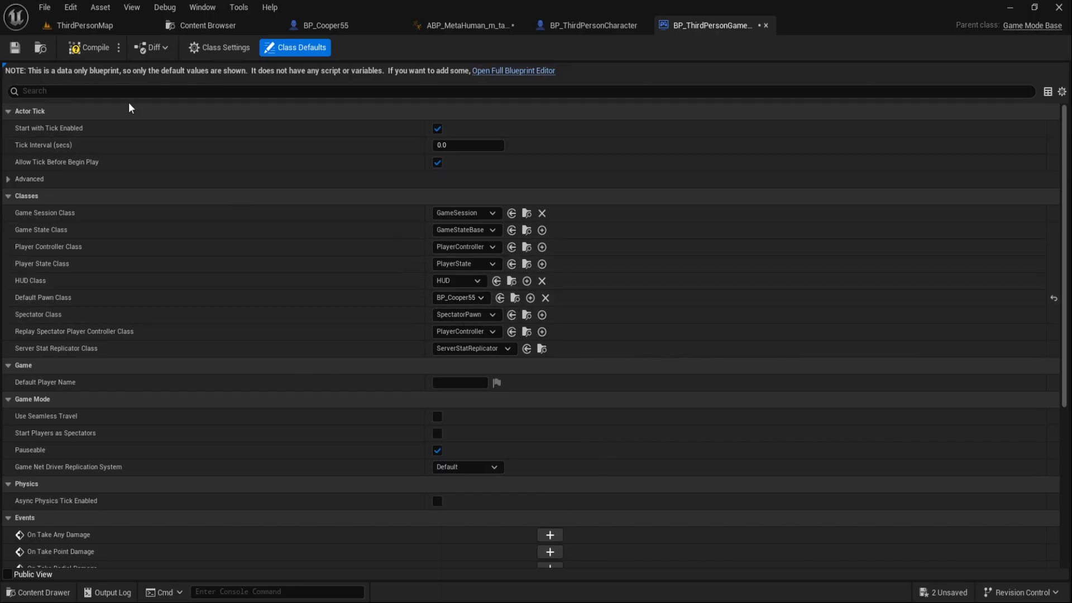
Step: Play-test the BP_Cooper55 pawn in ThirdPersonMap, looking around in first person, and stop the session
left_click(90, 26)
left_click(288, 47)
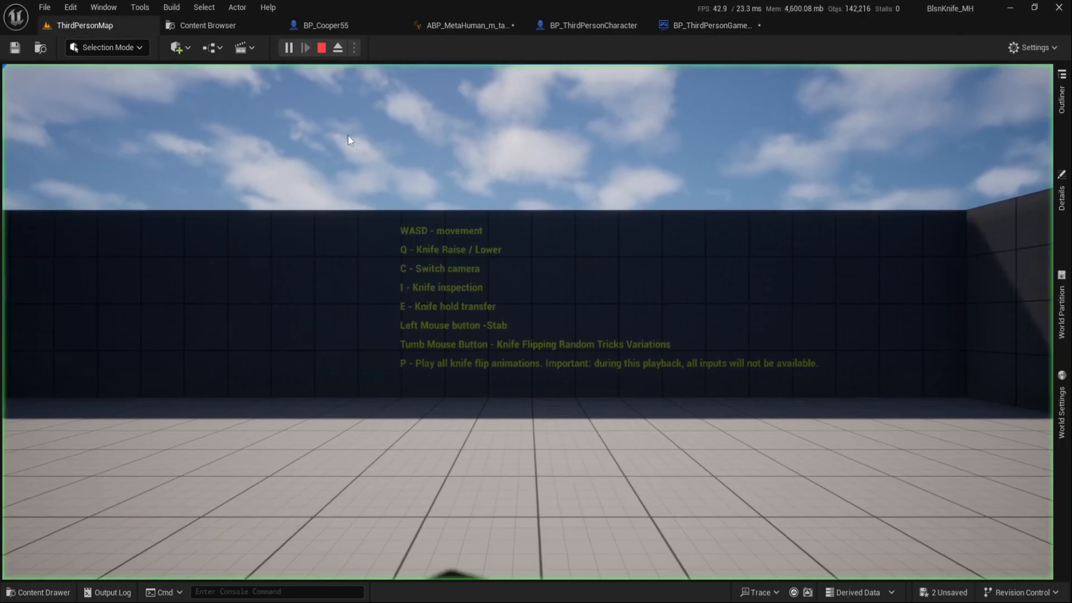
left_click(504, 280)
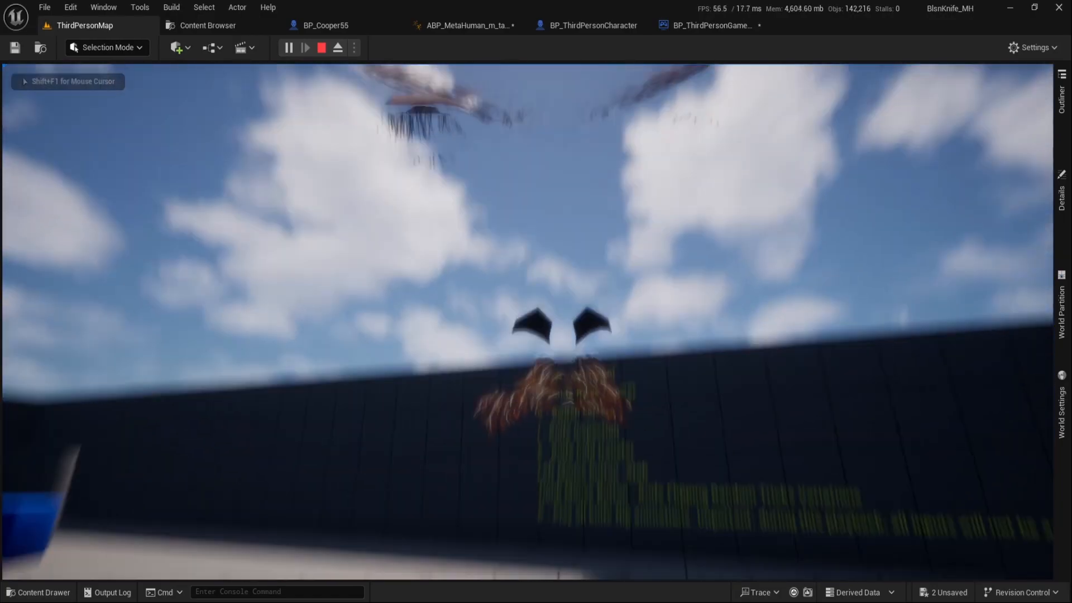
key("shift+F1")
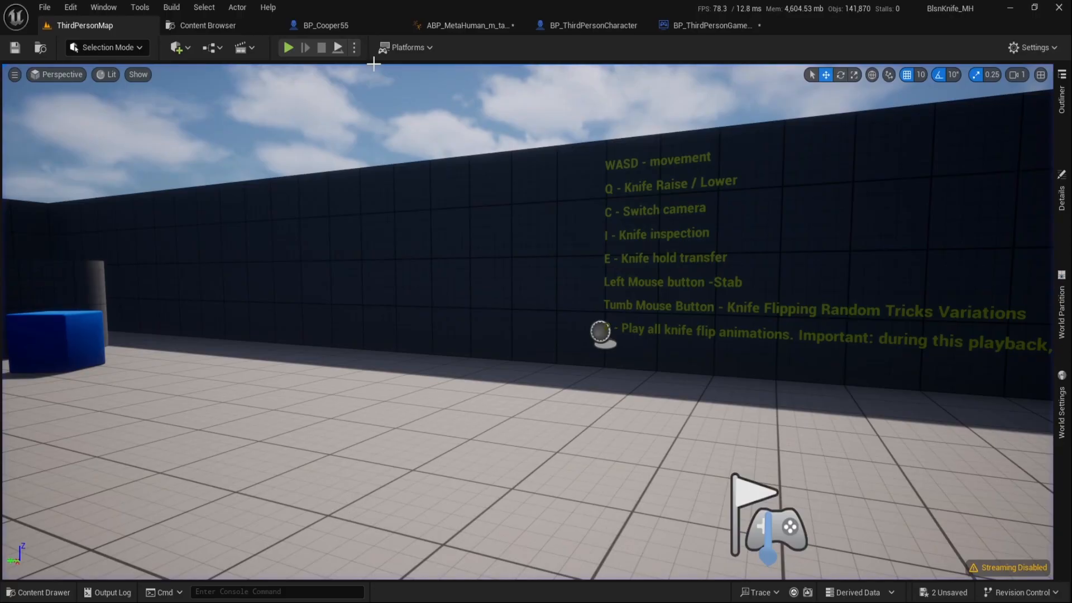
Step: Set the FPS_Camera component's Y location to 5 in BP_Cooper55 and check its placement from the side
left_click(319, 27)
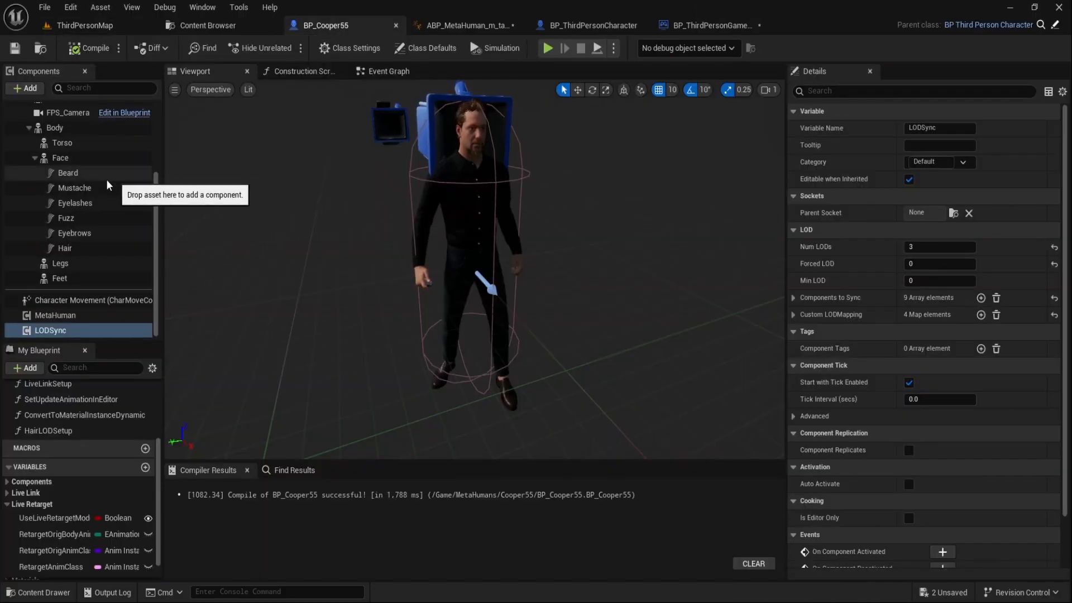
scroll(101, 180, "up", 5)
left_click(62, 184)
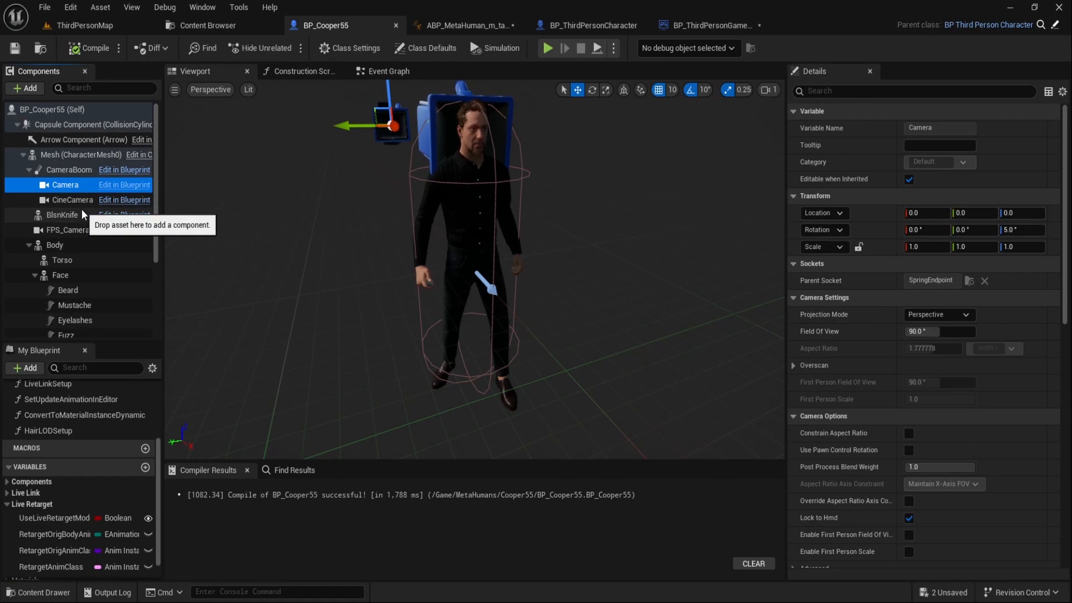
left_click(64, 230)
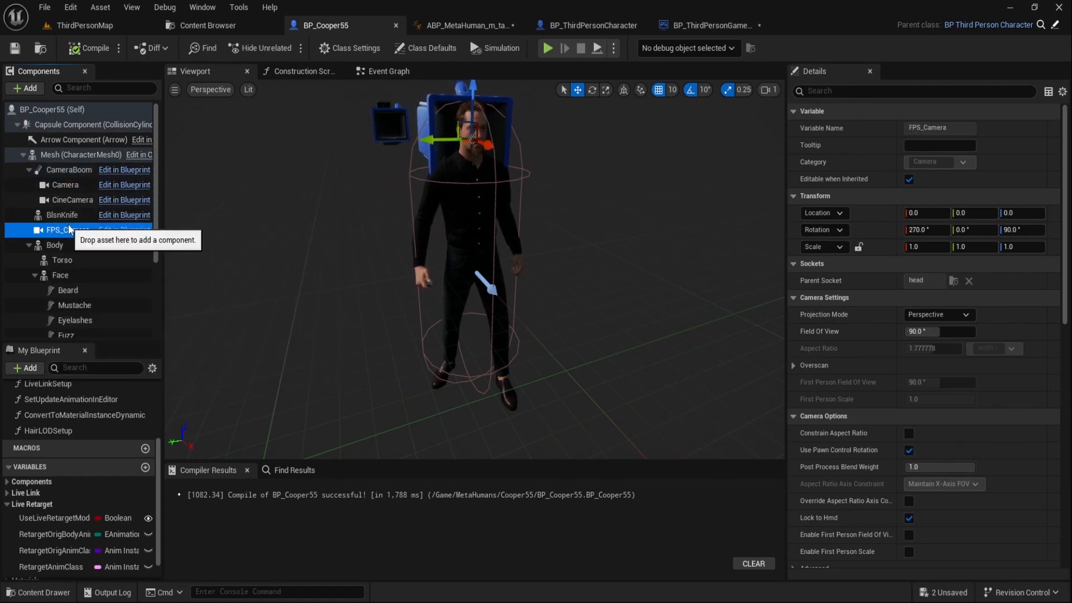
left_click(29, 170)
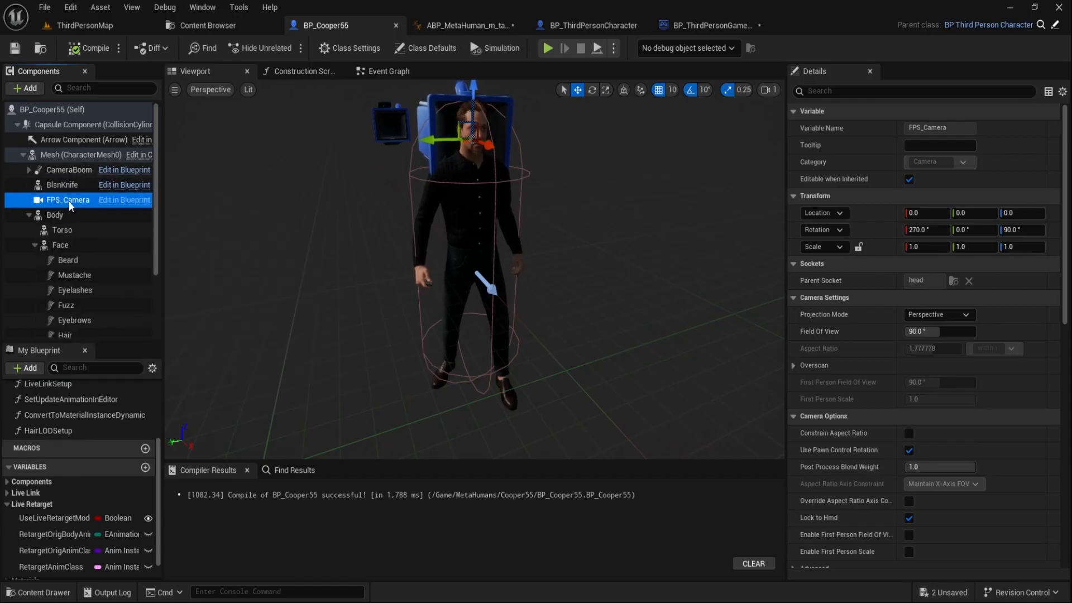
left_click(963, 212)
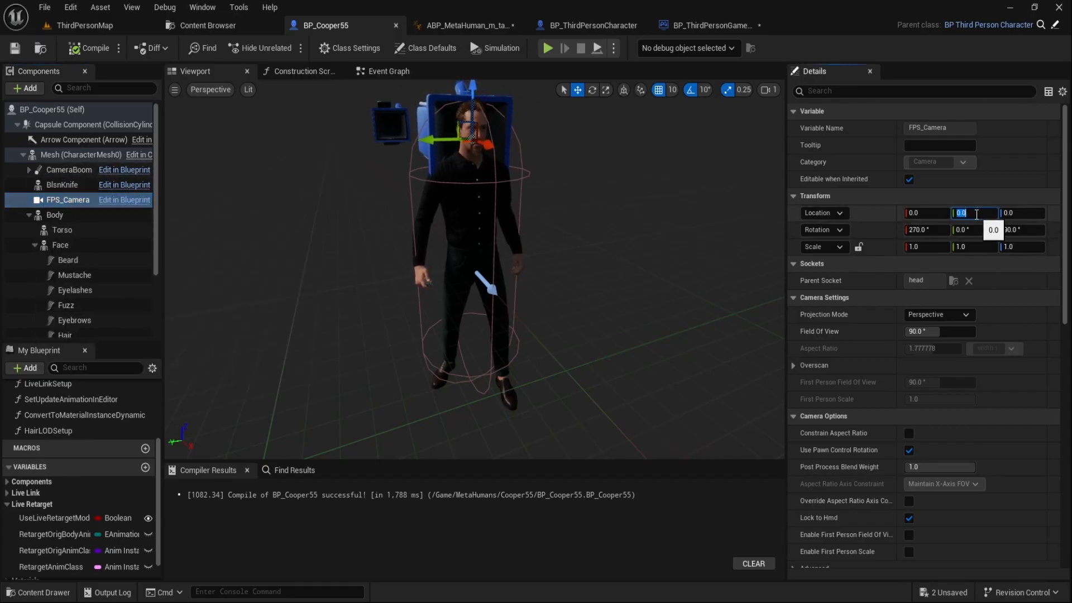
type("5")
key("Return")
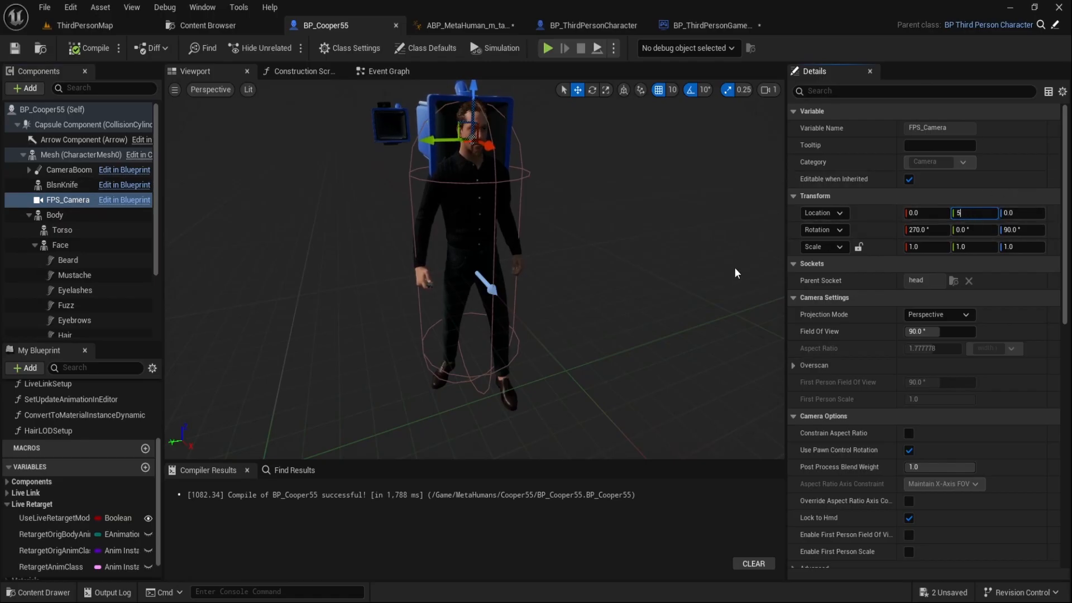
left_click_drag(598, 149, 734, 149, "alt")
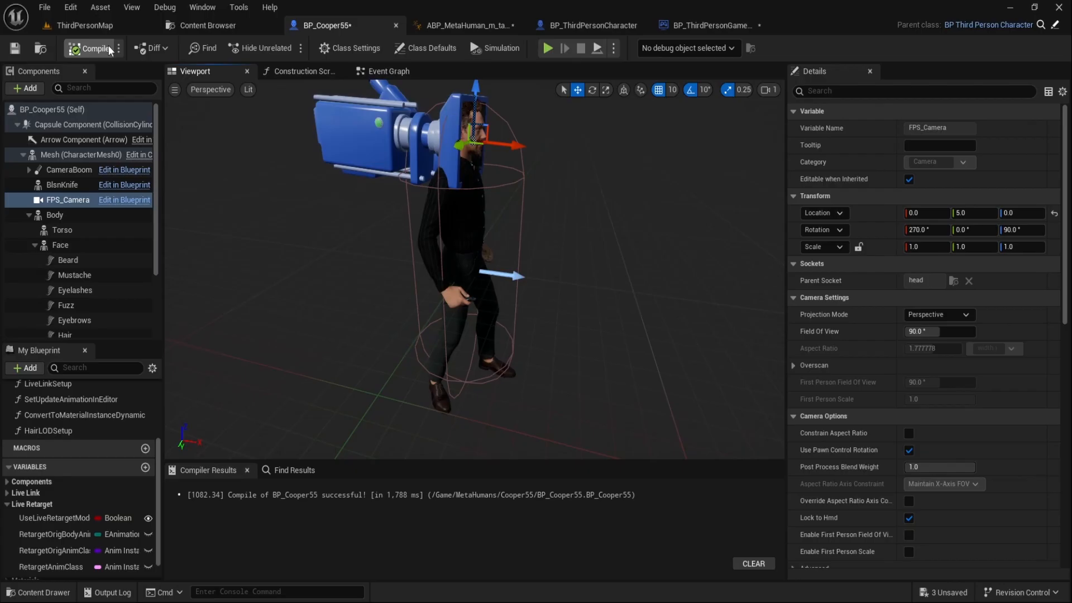
Step: Play-test ThirdPersonMap, switching between first- and third-person cameras and moving the character around, and stop the session
left_click(103, 24)
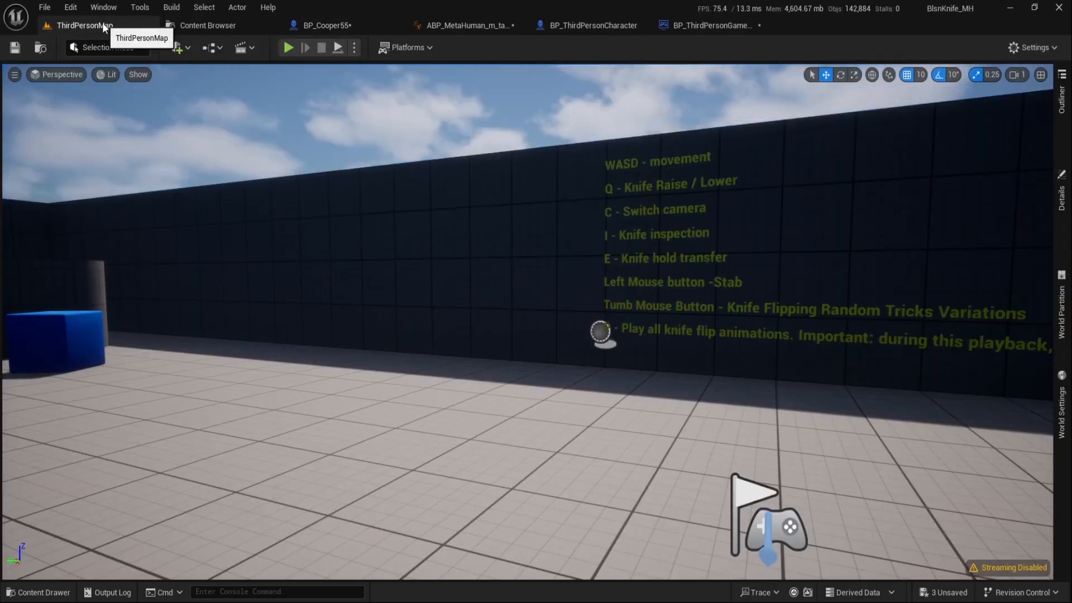
left_click(288, 47)
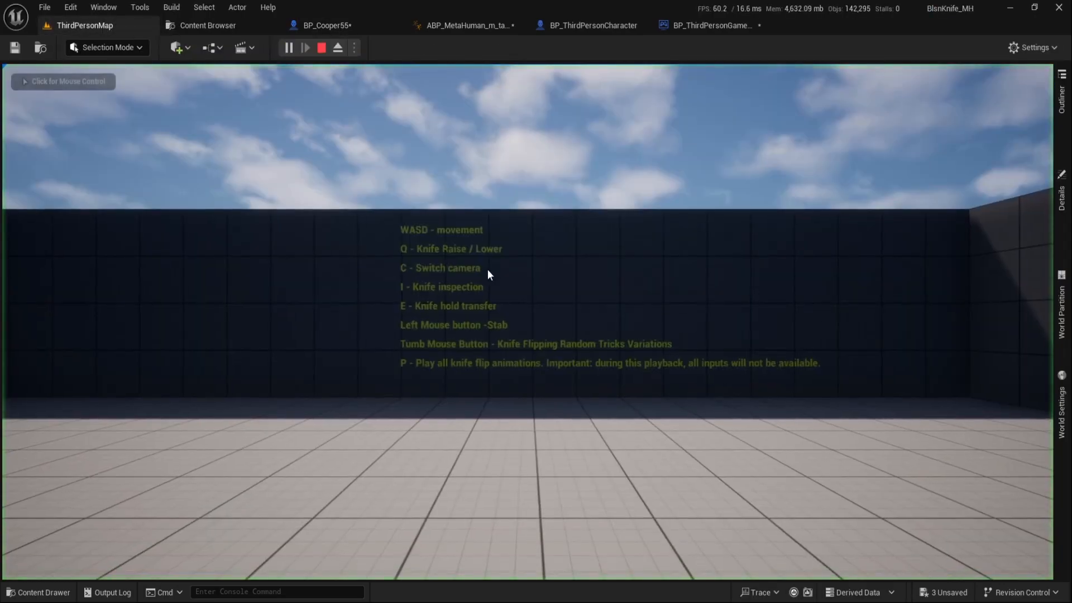
left_click(487, 269)
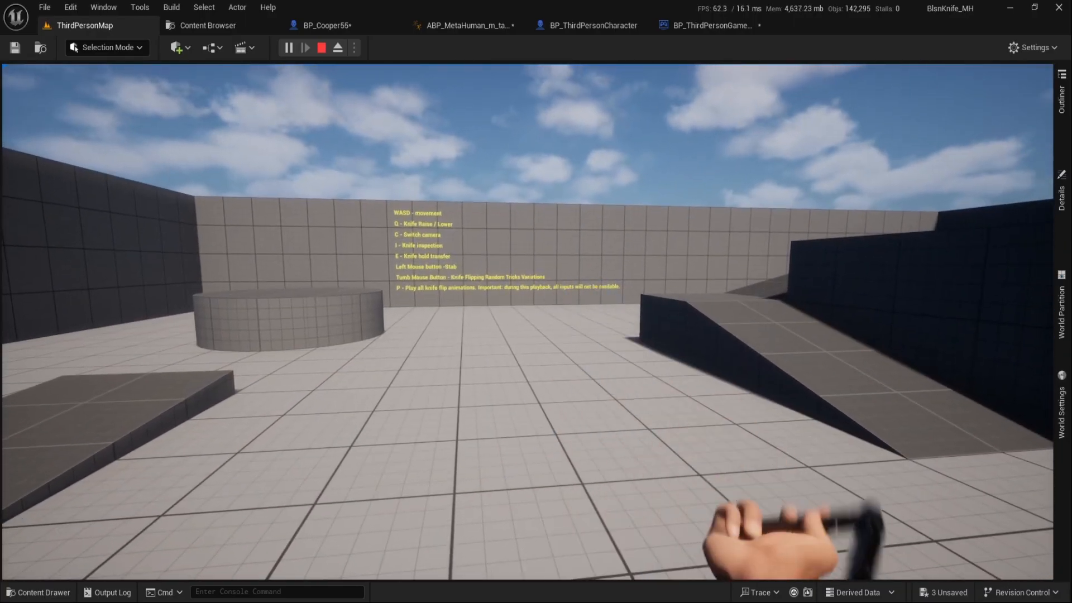
key("c")
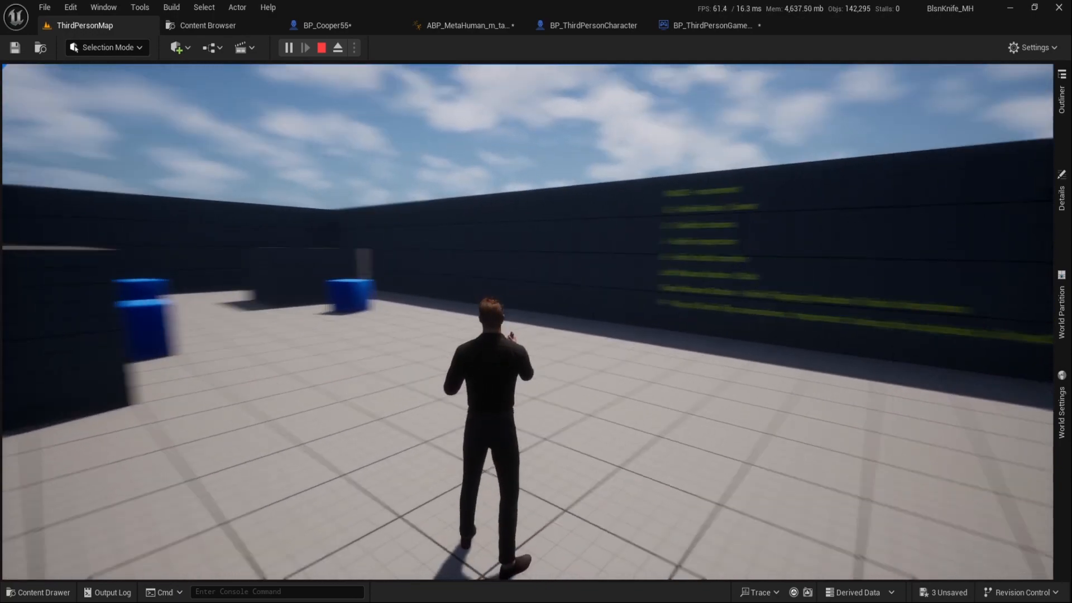
key("w")
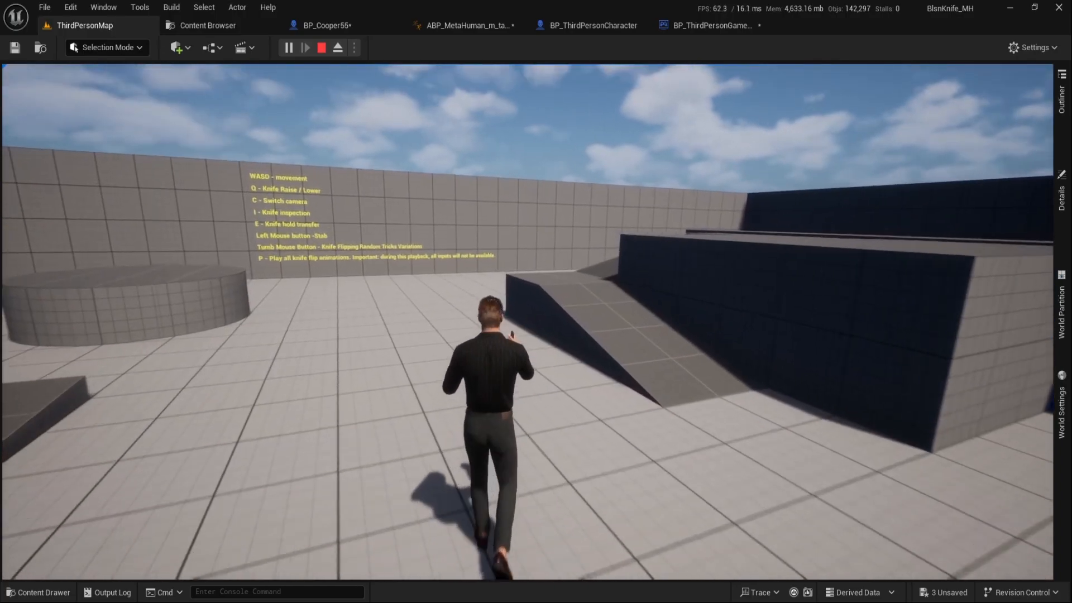
key("w")
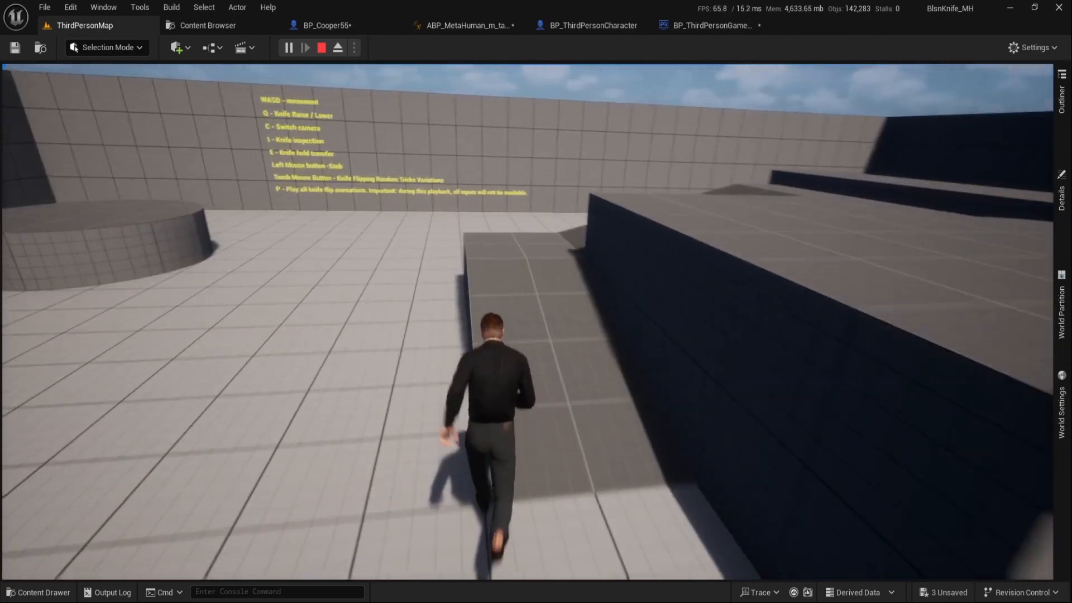
key("w")
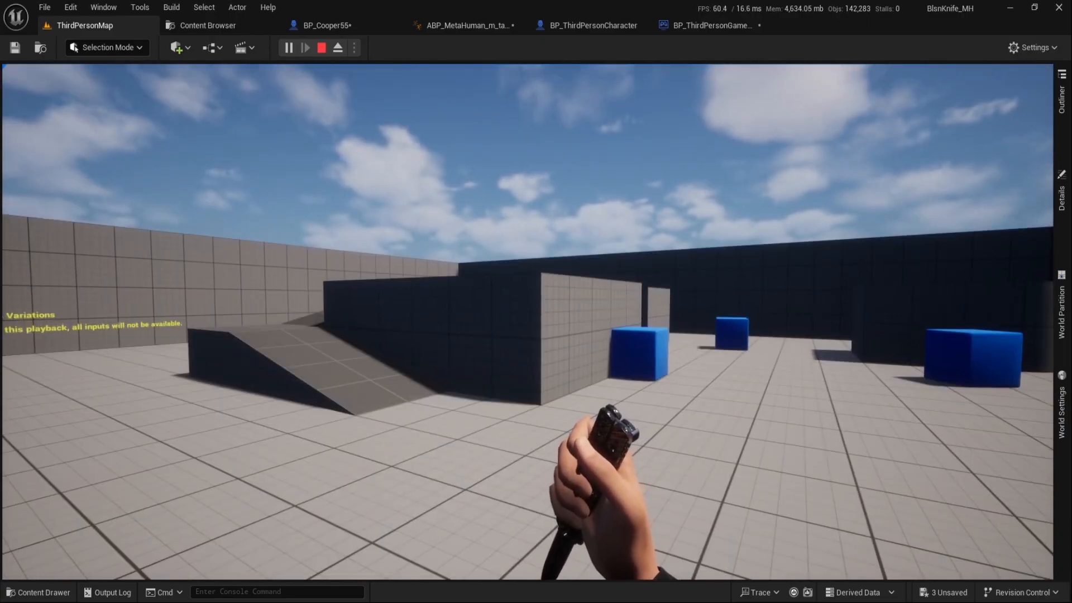
key("Escape")
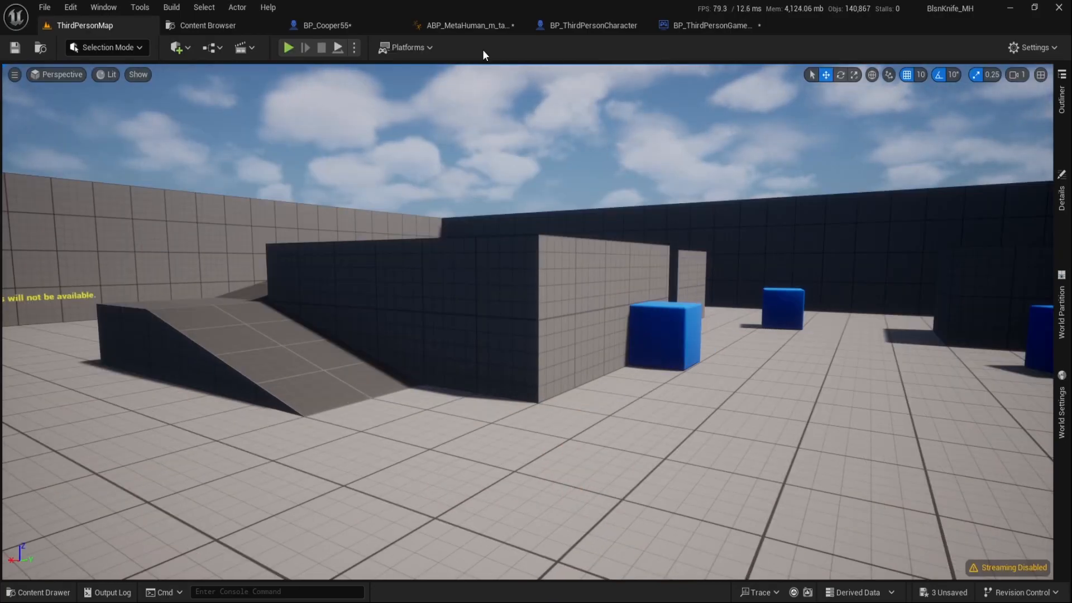
Step: Reset the FPS_Camera component's location to its default in BP_Cooper55 and check the first-person view in a preview session
left_click(322, 20)
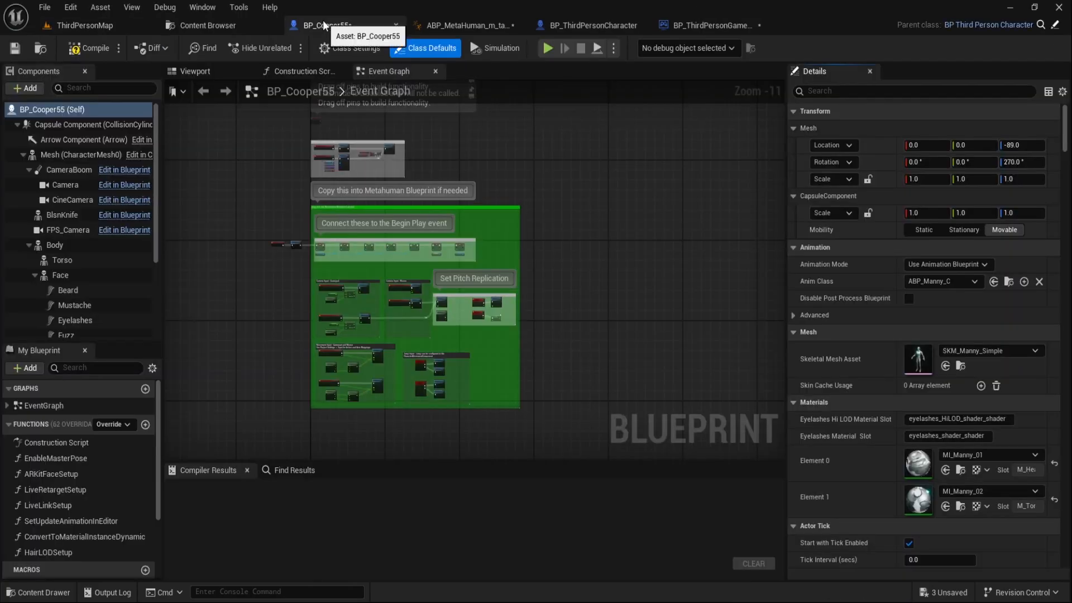
left_click(199, 73)
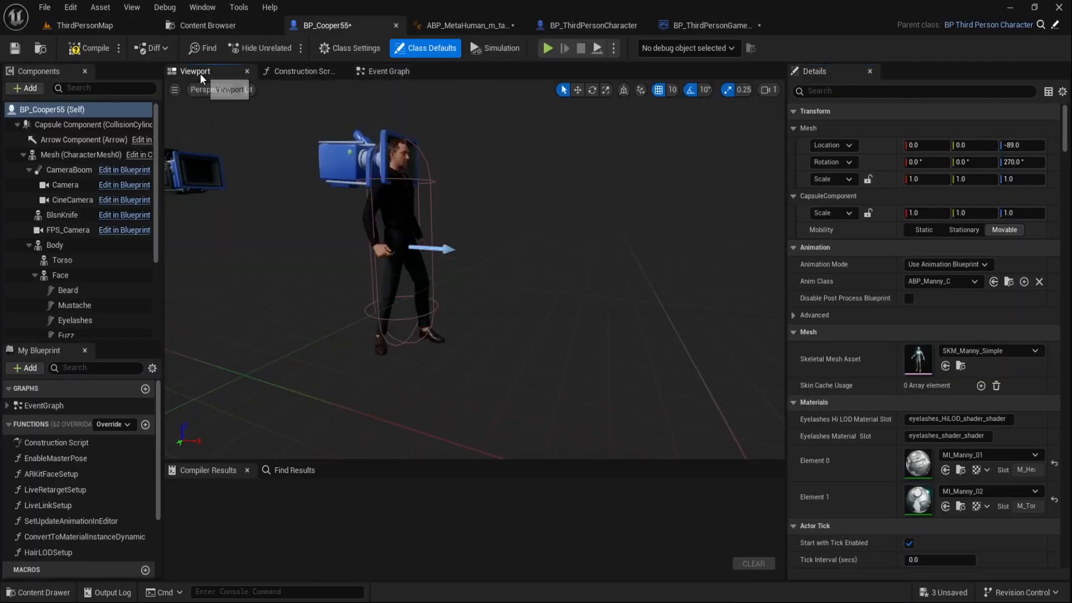
left_click(66, 230)
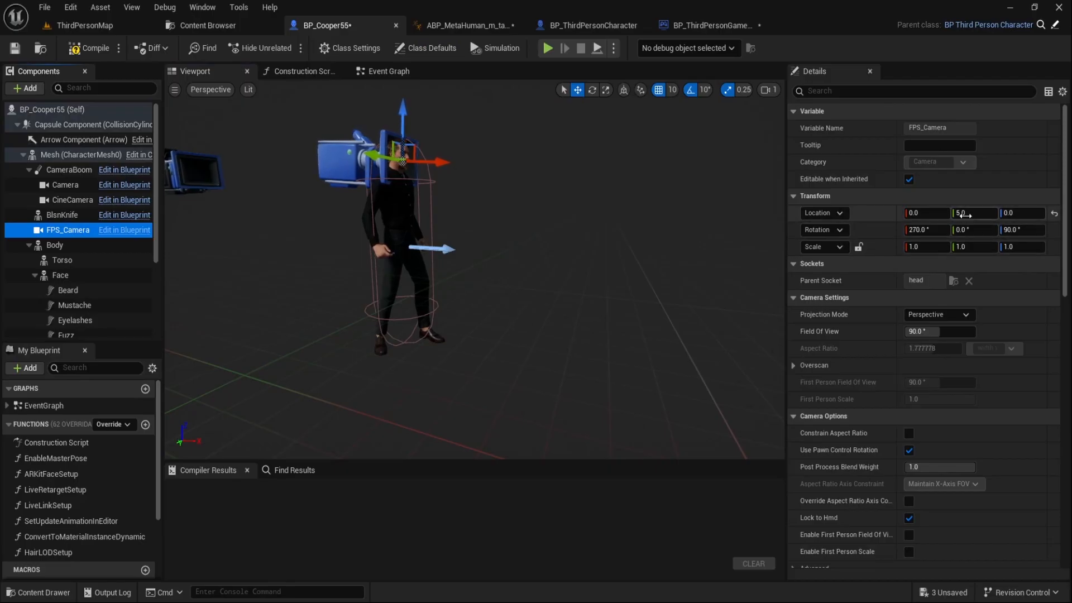
left_click(1055, 214)
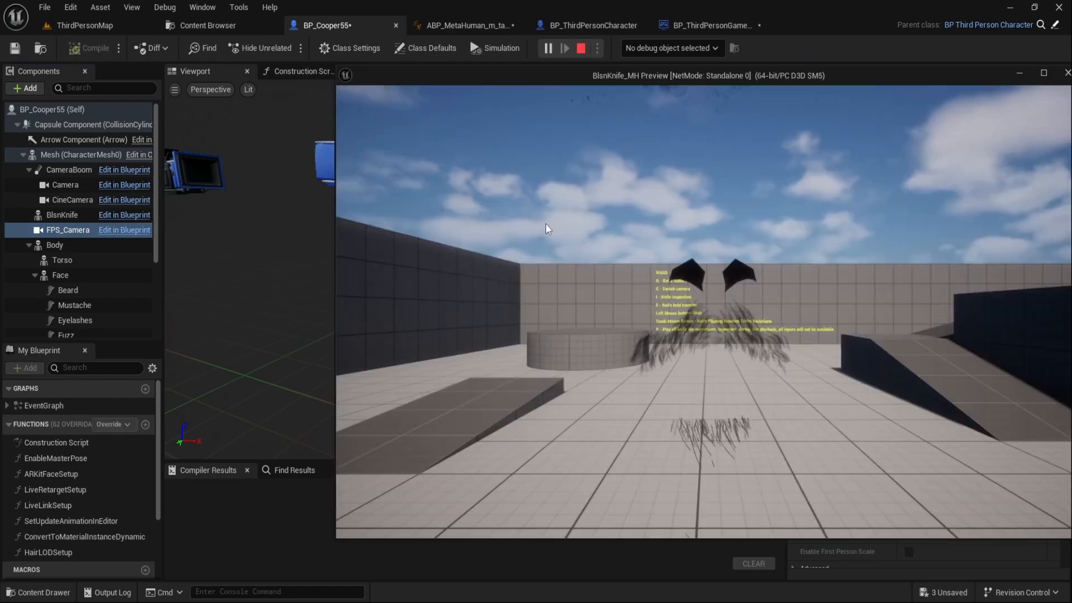
left_click(546, 224)
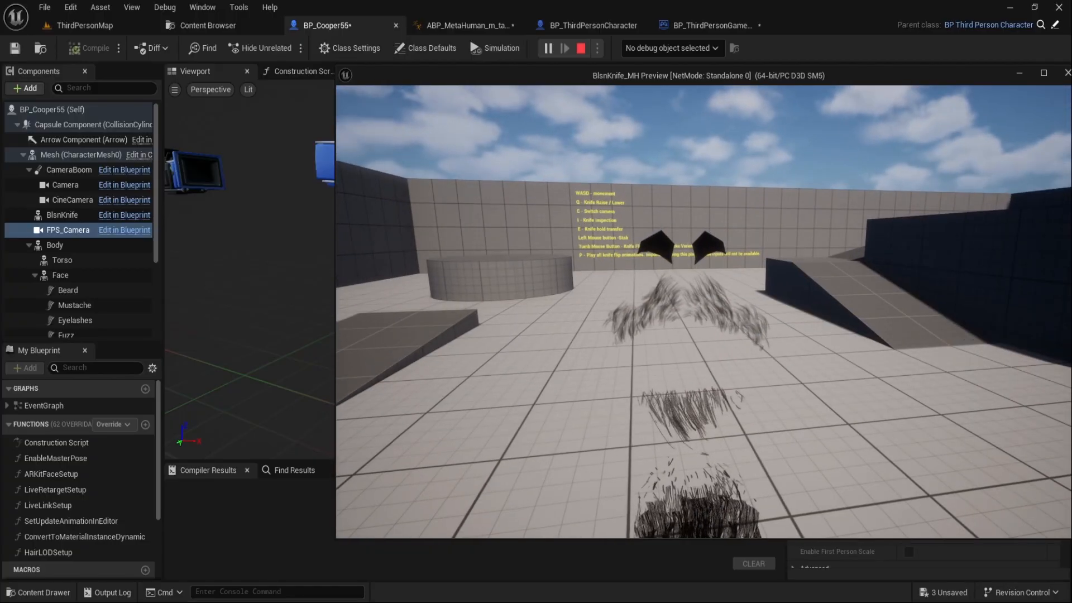
key("Escape")
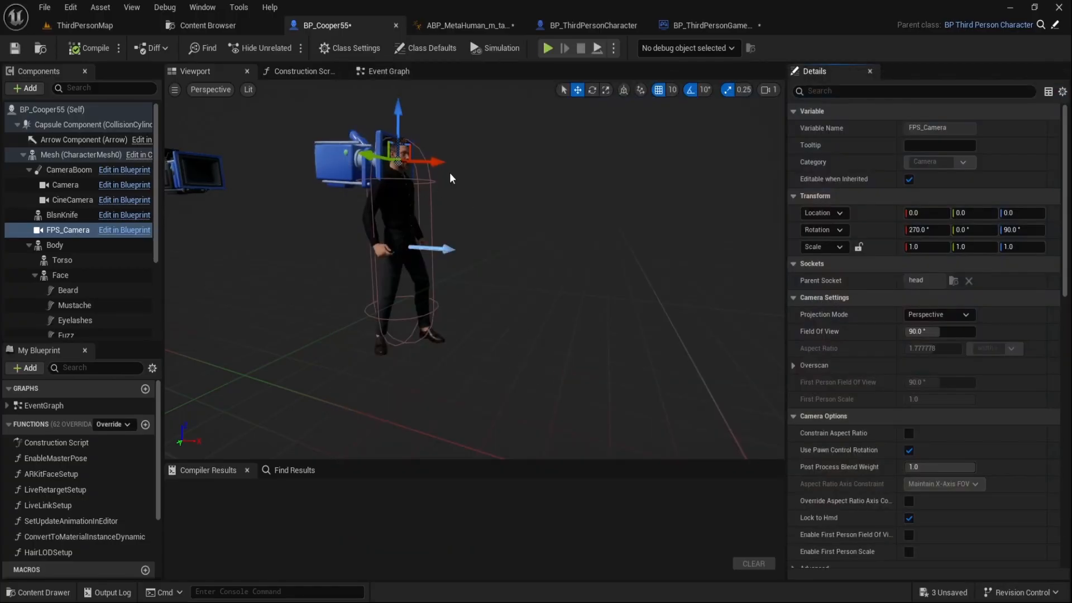
Step: Add references to Face, Beard, Mustache, Eyelashes, Fuzz, Eyebrows and Hair in the Event Graph's empty space beside the green group
left_click(381, 71)
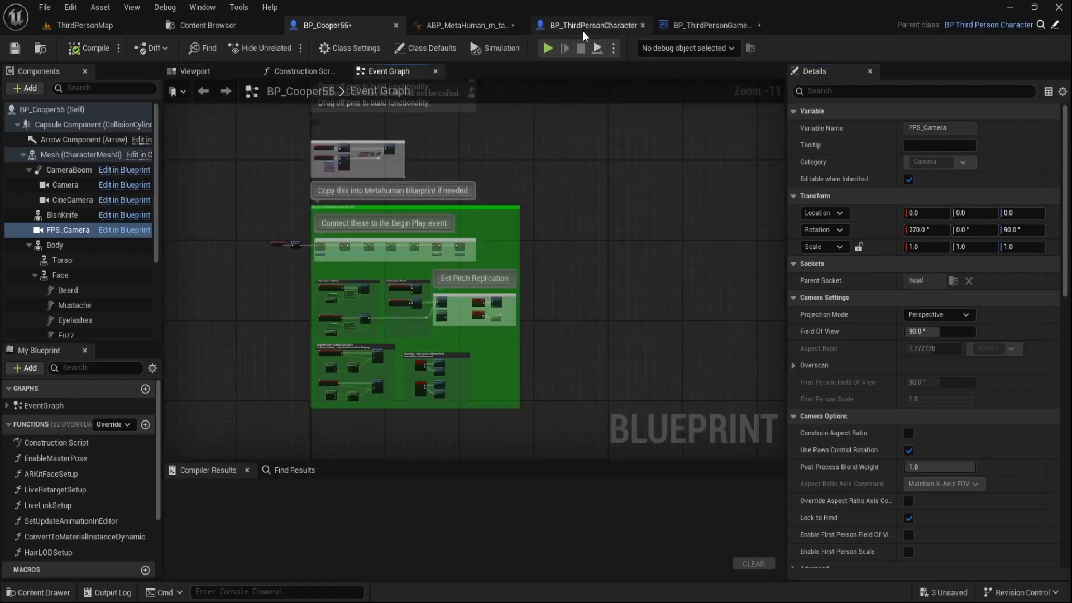
scroll(90, 273, "down", 3)
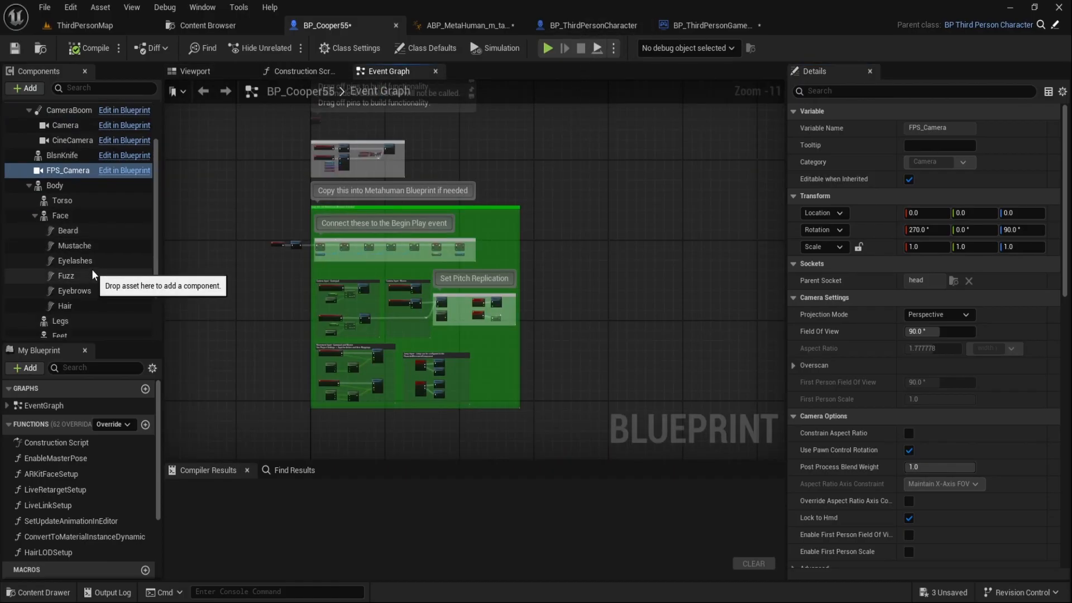
left_click(86, 215)
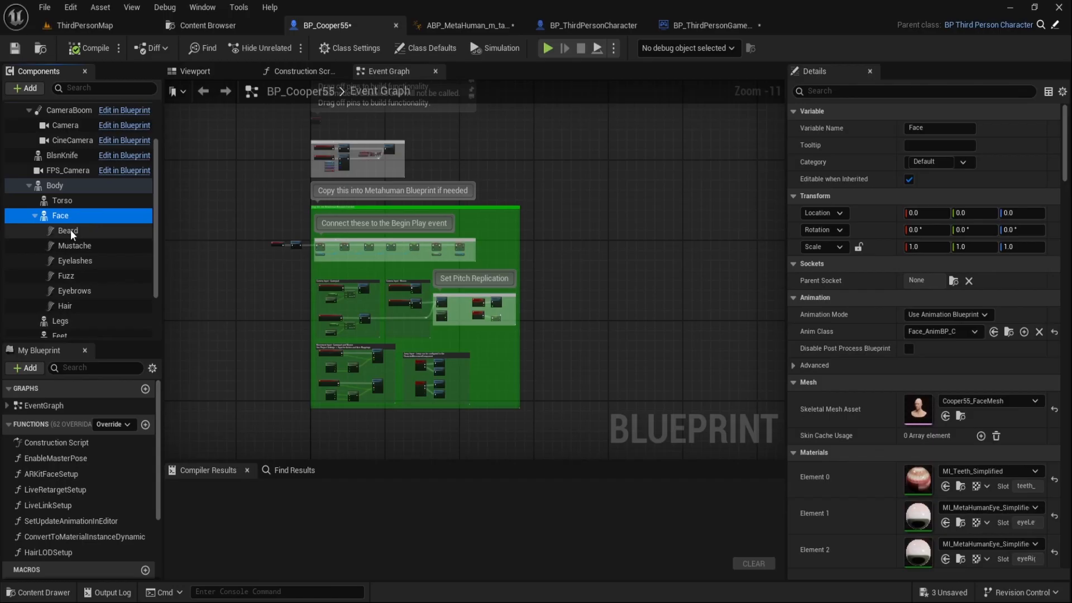
left_click(81, 306, "shift")
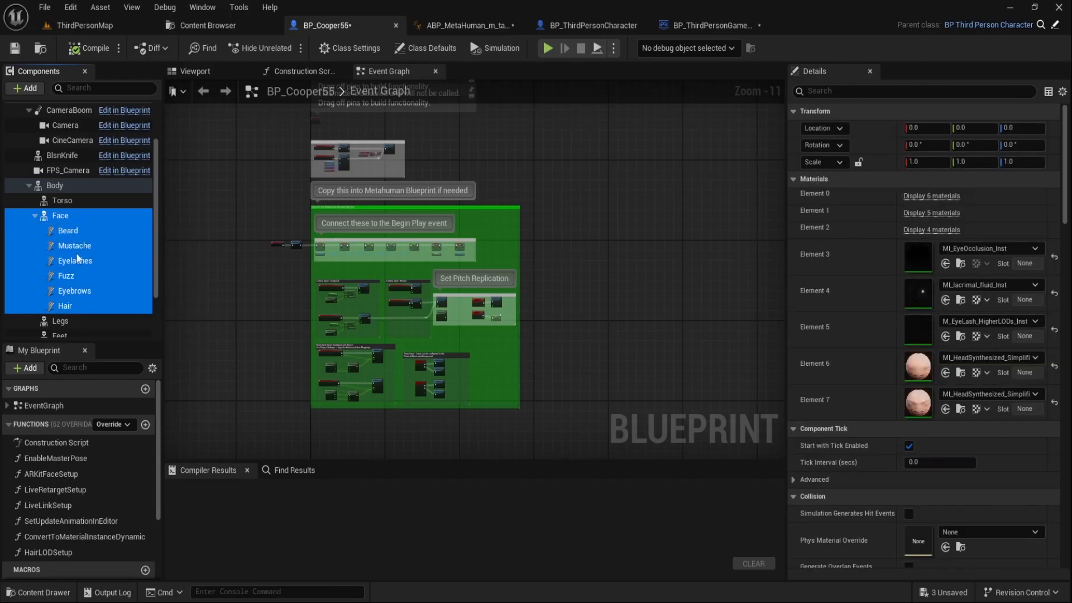
left_click_drag(63, 219, 536, 237)
scroll(536, 246, "up", 4)
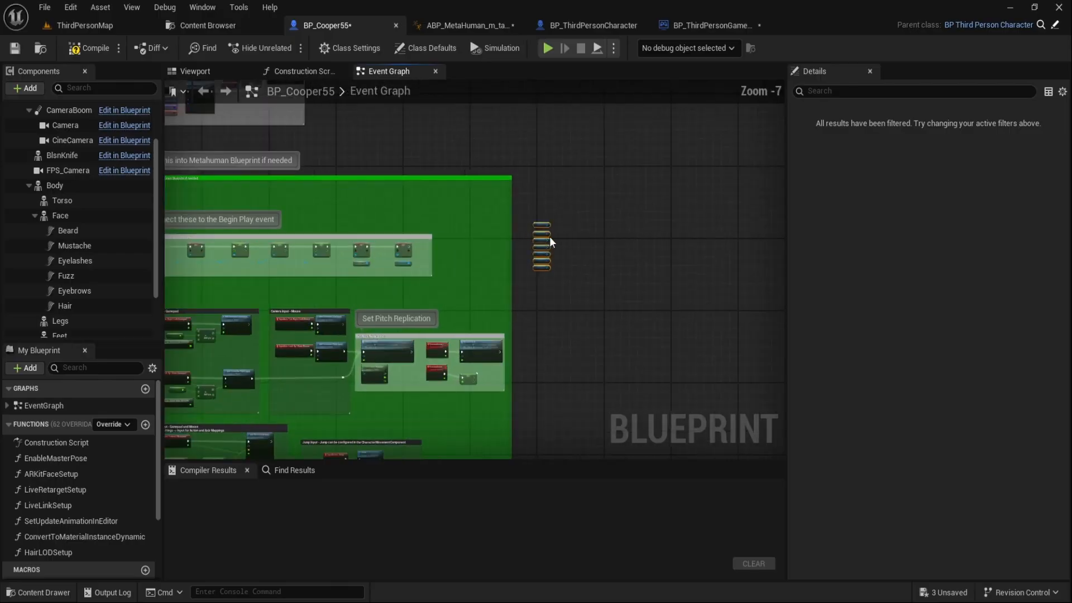
scroll(551, 231, "up", 4)
scroll(551, 231, "up", 2)
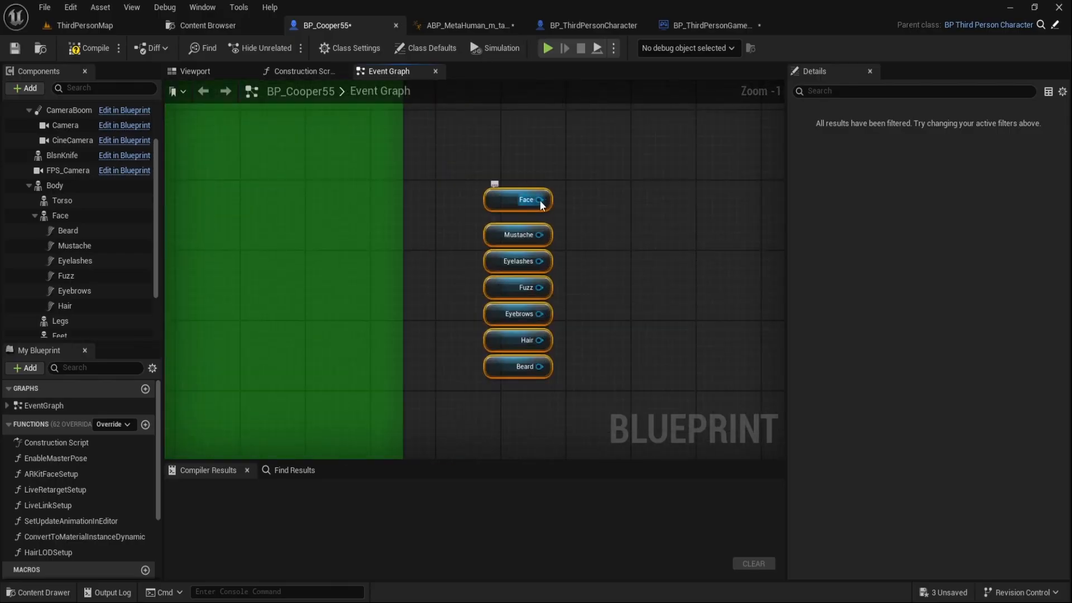
Step: Create a Set Visibility node from Face and connect Mustache, Eyelashes, Fuzz, Eyebrows, Hair and Beard to its Target
left_click_drag(540, 200, 594, 215)
type("setvis")
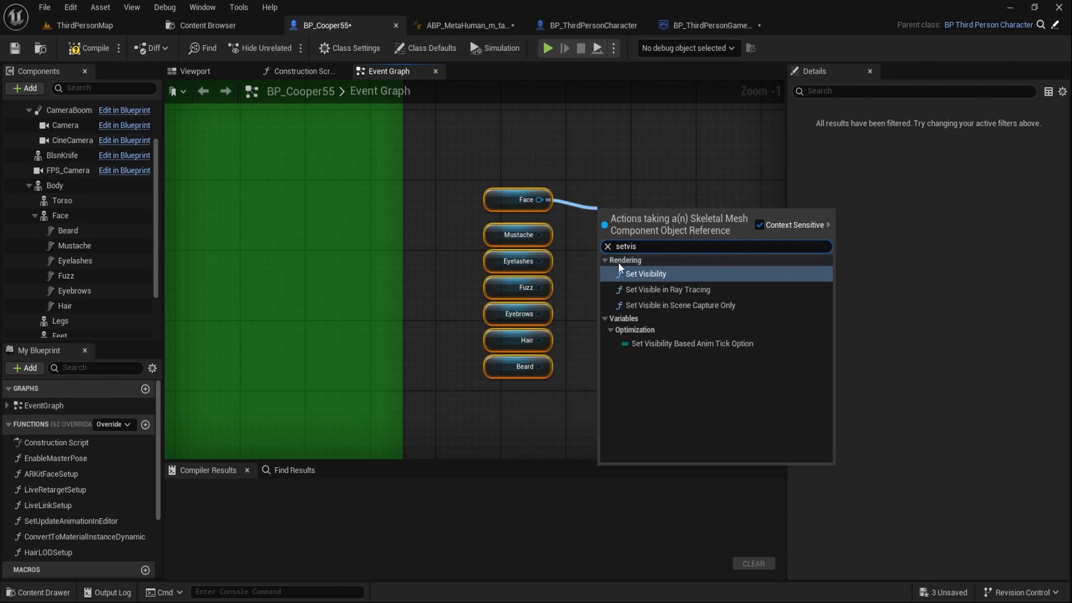
left_click(646, 273)
left_click_drag(539, 235, 609, 258)
left_click_drag(539, 287, 604, 256)
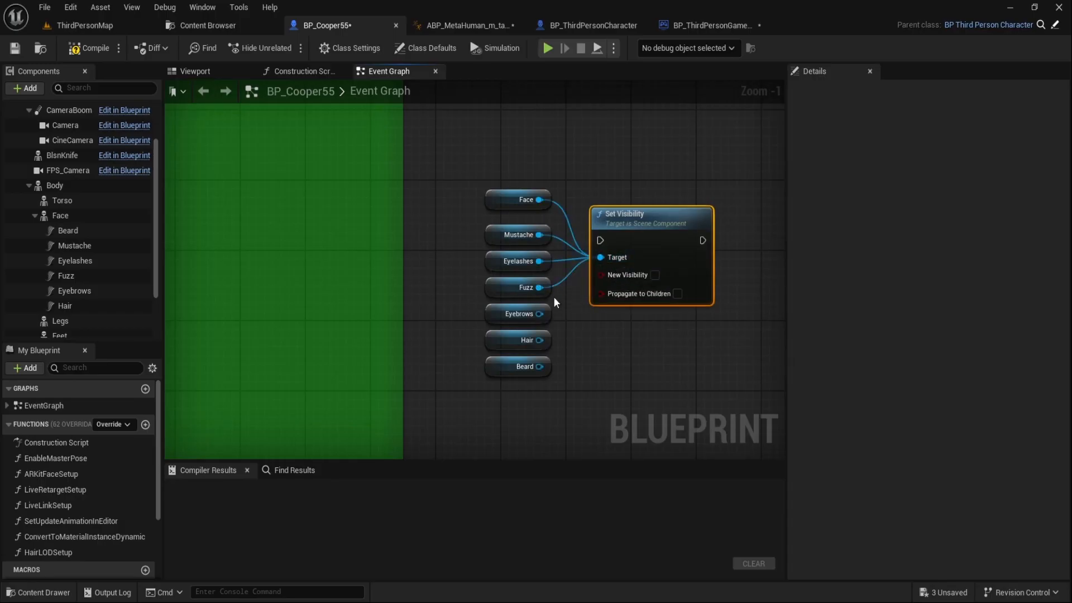
left_click_drag(539, 313, 601, 257)
left_click_drag(540, 340, 601, 257)
left_click_drag(539, 366, 604, 259)
Step: Connect the last SET node of the BeginPlay chain to Set Visibility and line up the visibility nodes with it
scroll(474, 263, "down", 4)
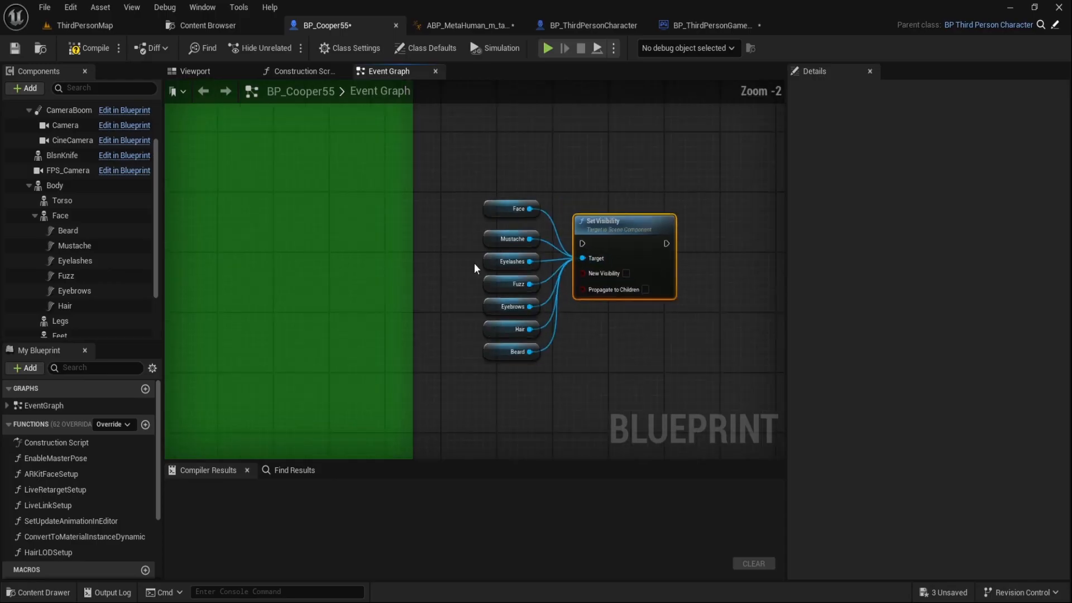
right_click_drag(270, 231, 474, 246)
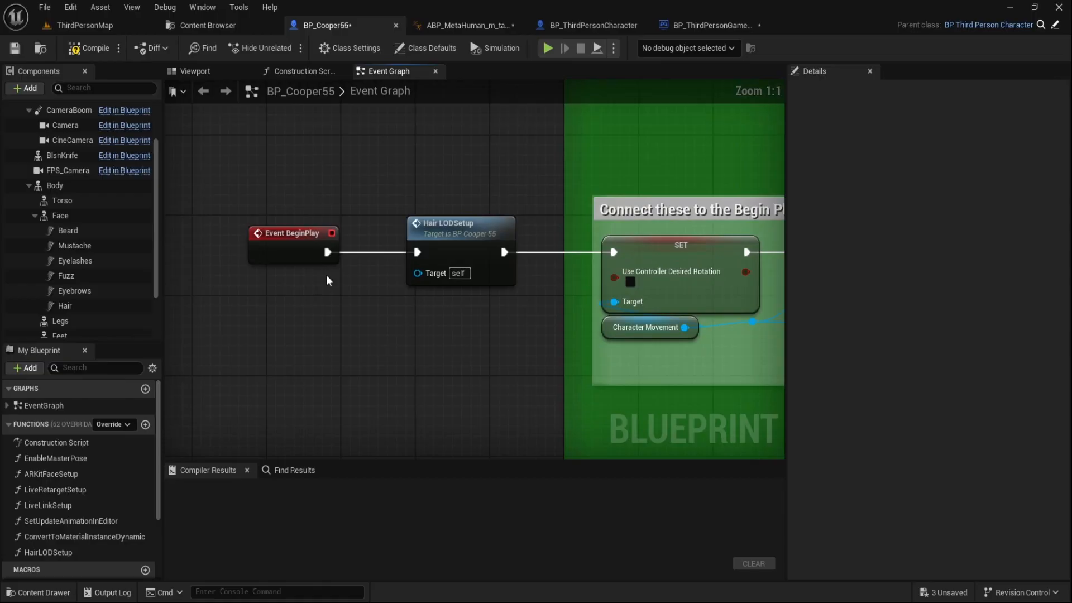
scroll(459, 316, "down", 5)
right_click_drag(643, 323, 313, 311)
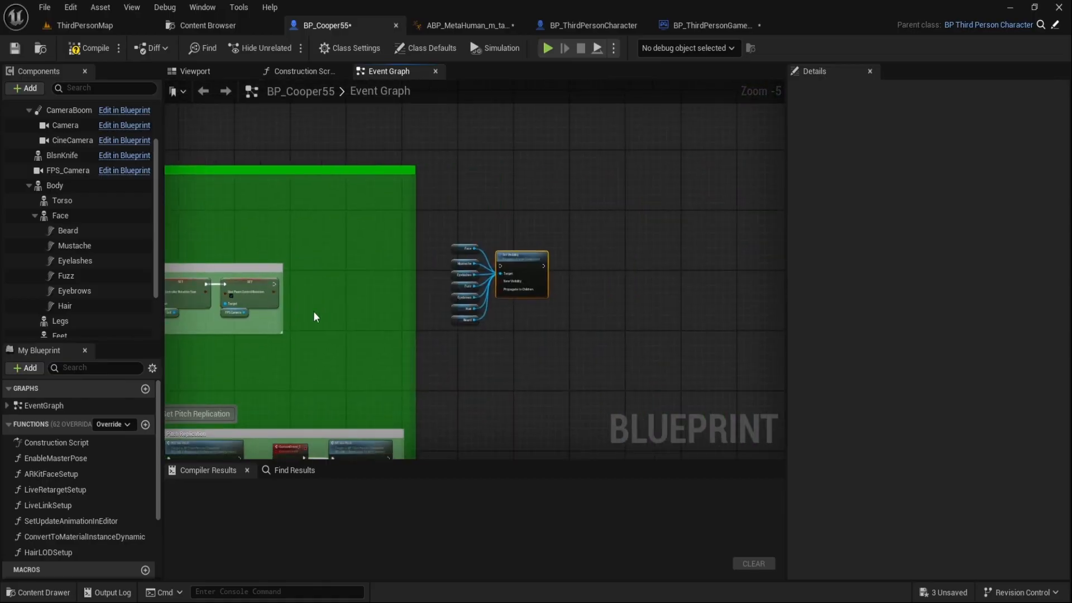
left_click_drag(275, 284, 500, 269)
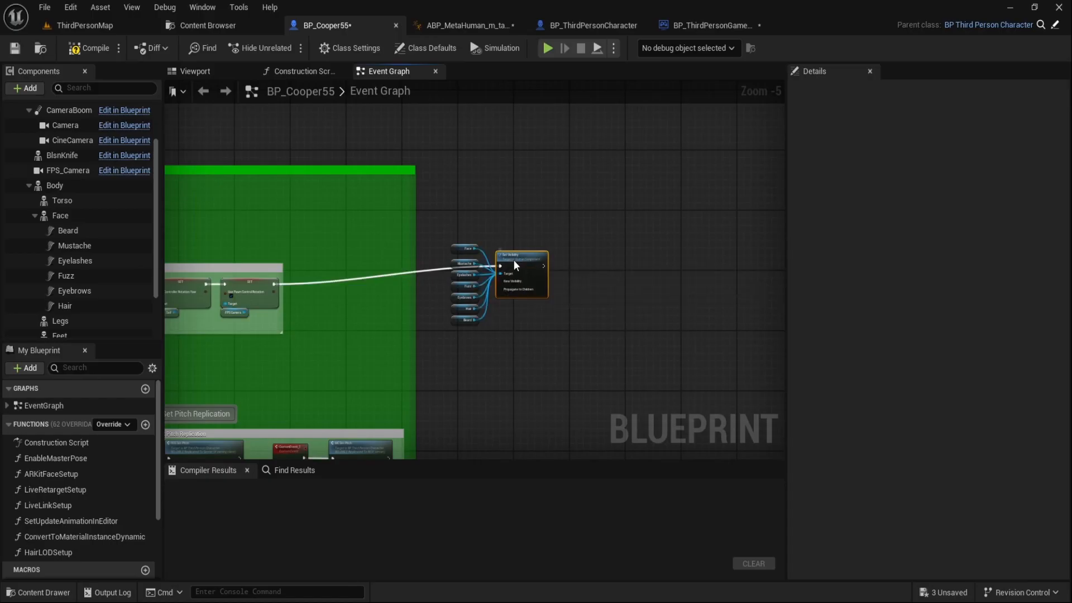
left_click_drag(460, 234, 494, 343)
left_click_drag(524, 258, 521, 274)
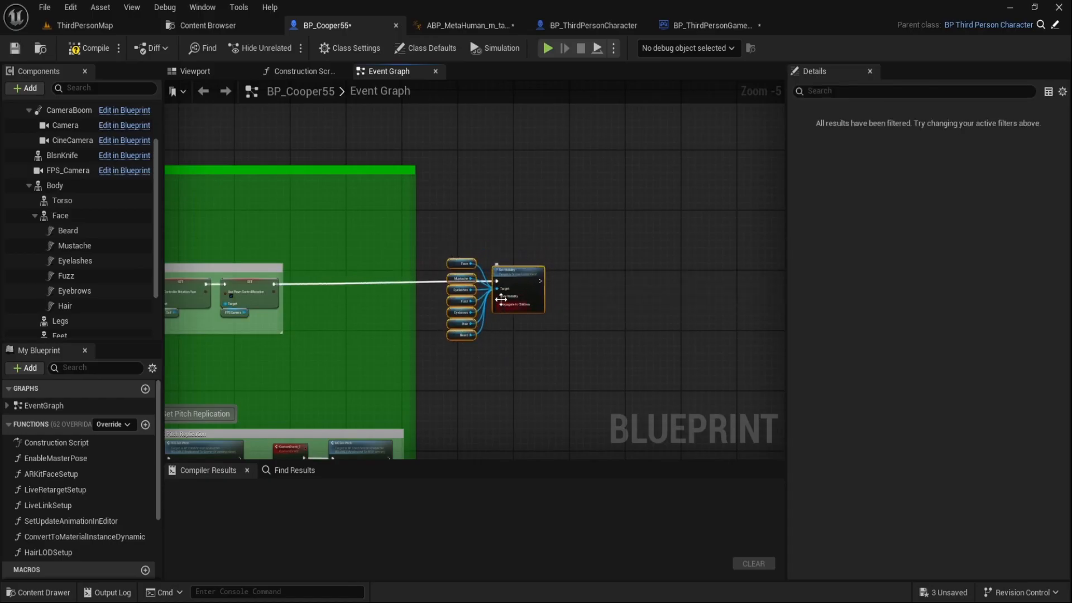
Step: Preview the first-person view, look down at the character's shadow, and stop the session
scroll(525, 300, "up", 5)
scroll(539, 307, "down", 10)
right_click_drag(524, 237, 572, 167)
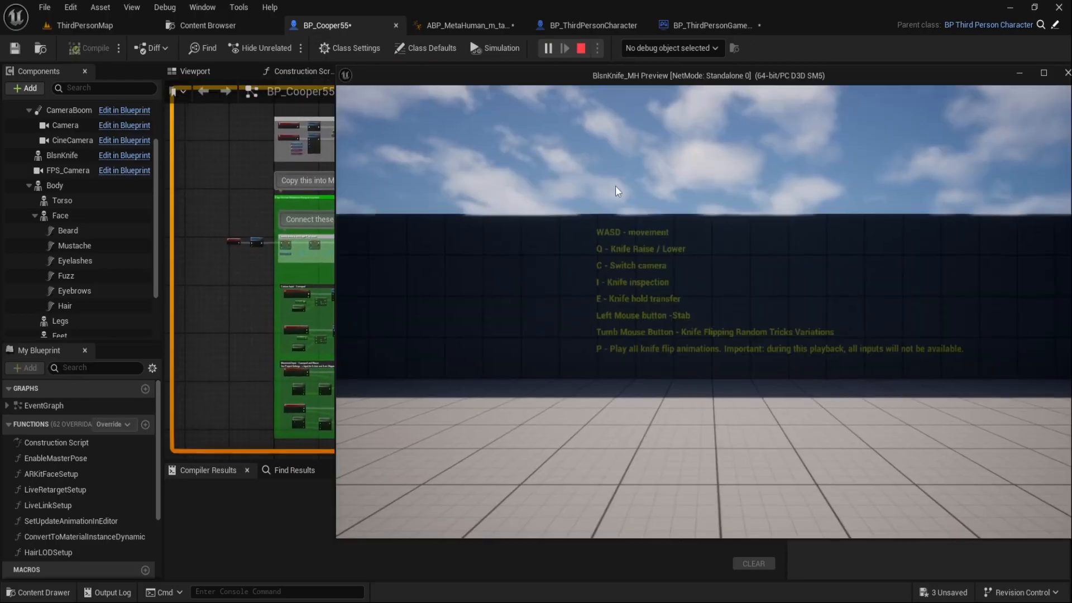
left_click(615, 187)
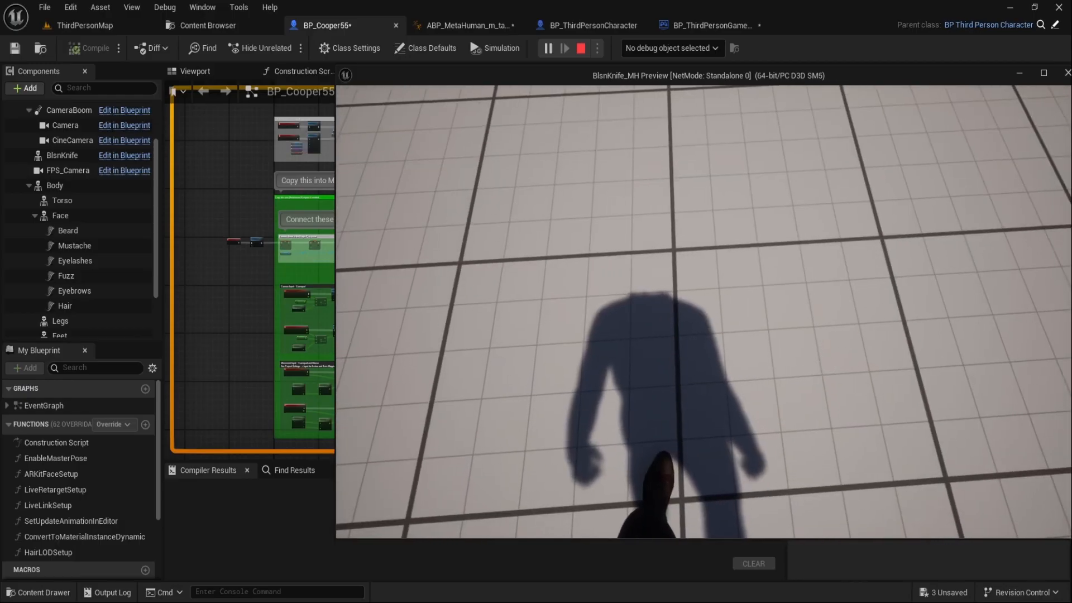
key("Escape")
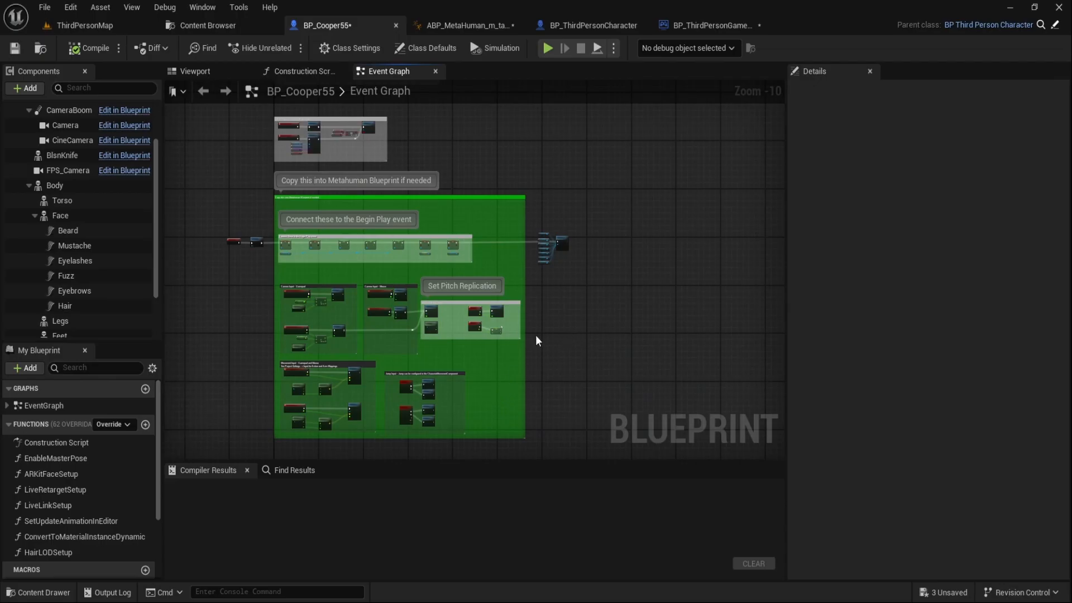
Step: Duplicate the Face component in BP_Cooper55 and name the copy Shadow_Head
left_click(205, 72)
left_click(69, 216)
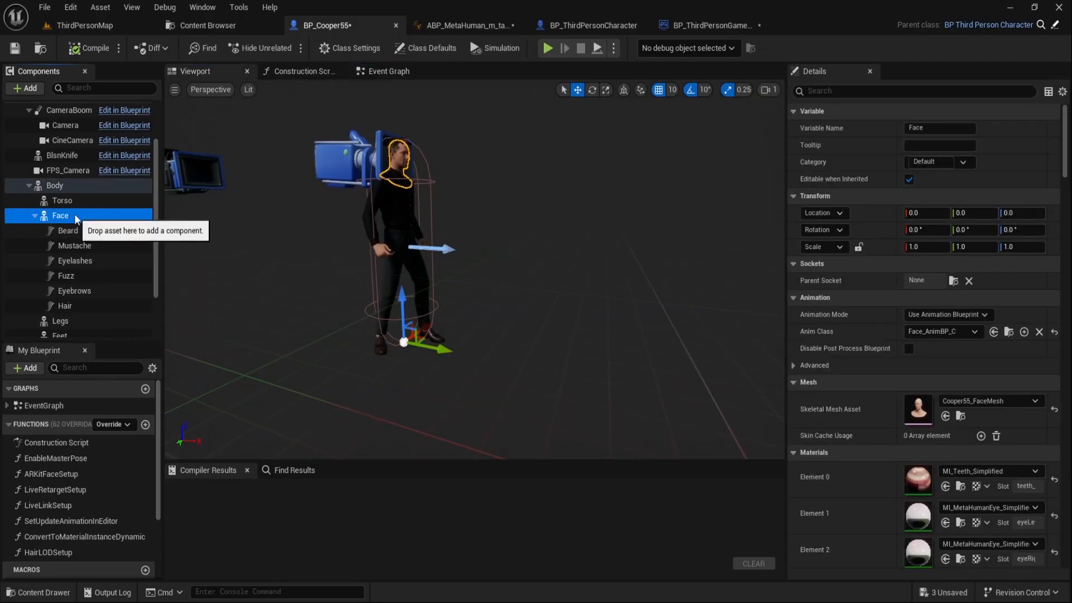
right_click(75, 213)
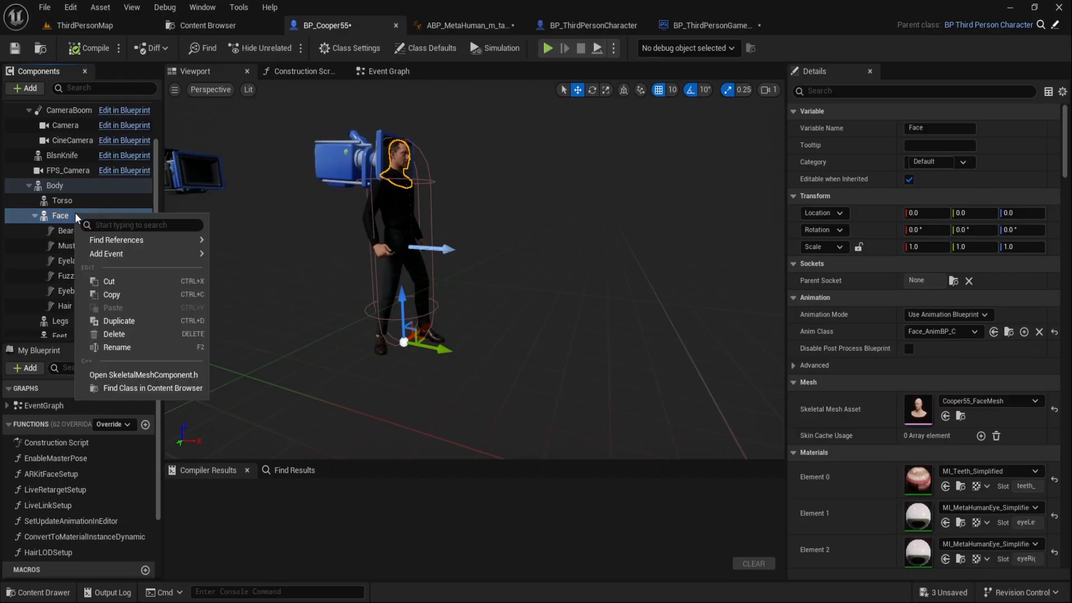
left_click(131, 320)
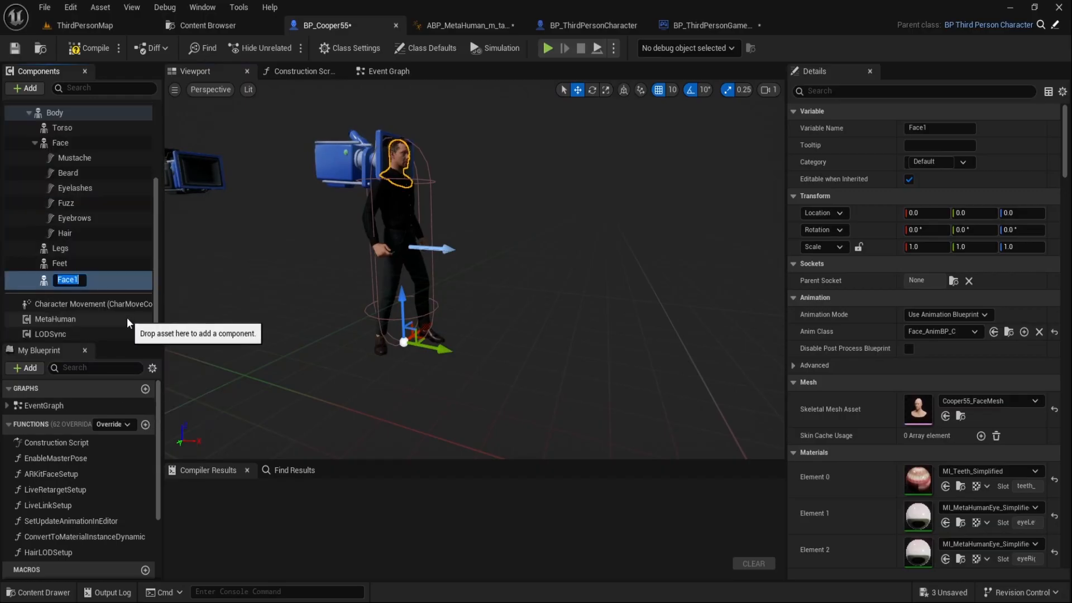
type("Shadow_Head")
key("Return")
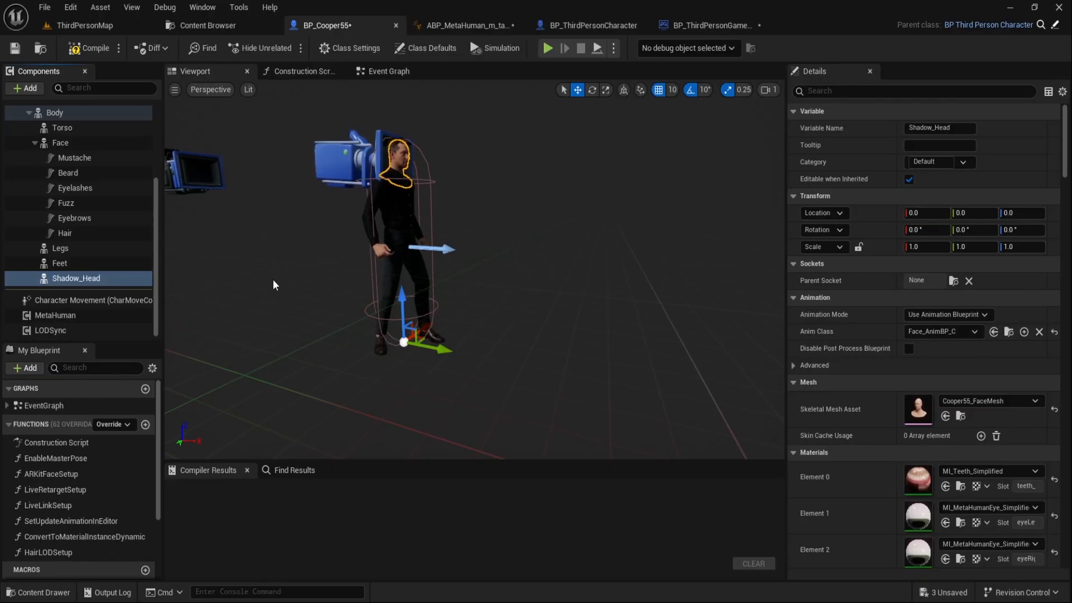
Step: Turn off Render in Main Pass for the Shadow_Head component
left_click(822, 92)
type("ren")
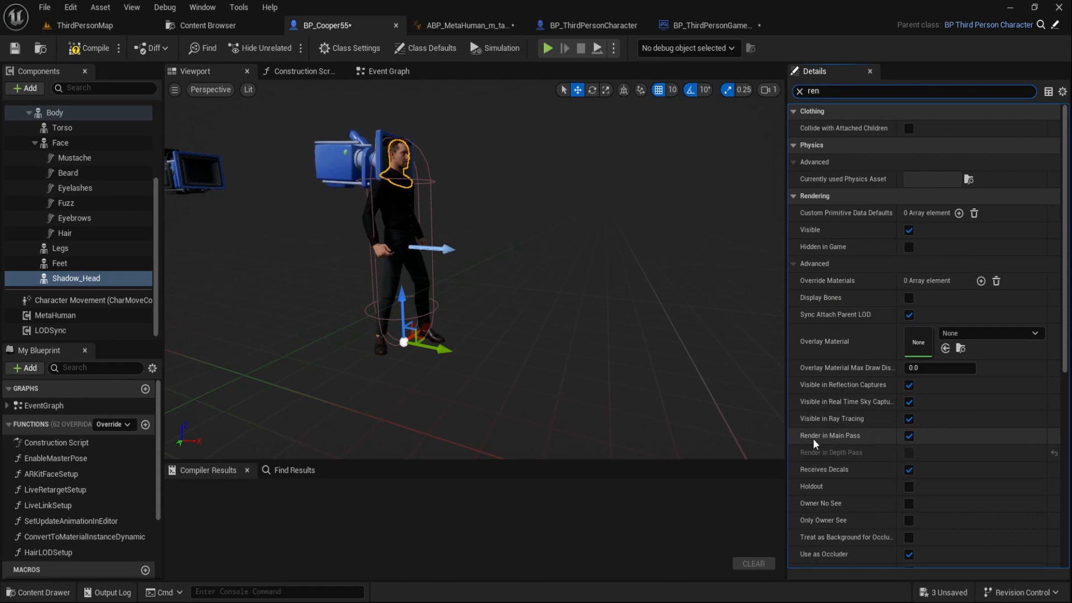
left_click(909, 436)
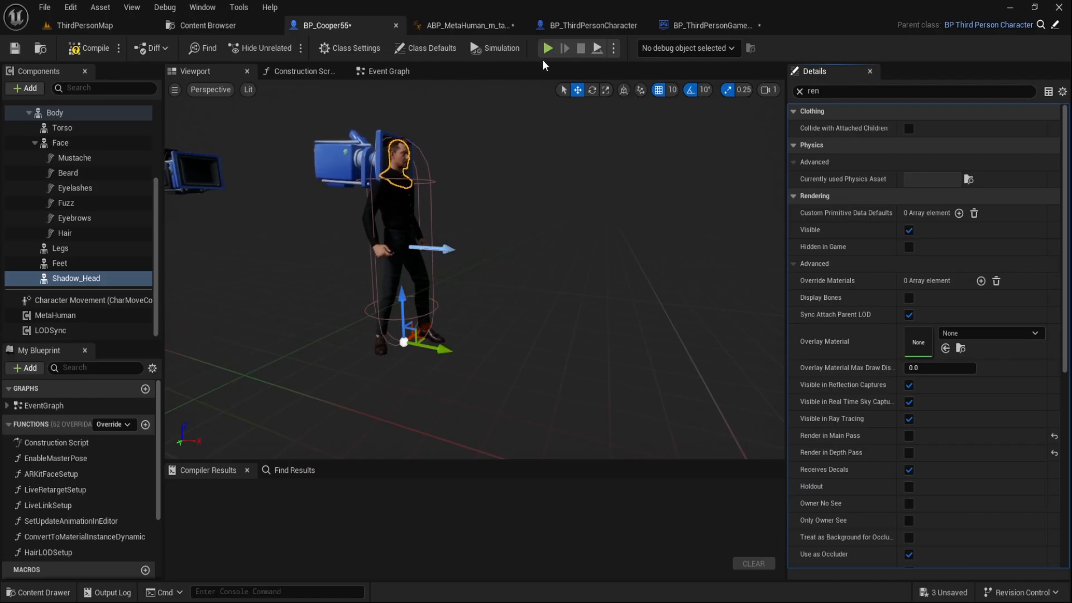
Step: Play-test the character in first- and third-person views to check its head and shadow, and stop the session
key("alt+p")
left_click(555, 213)
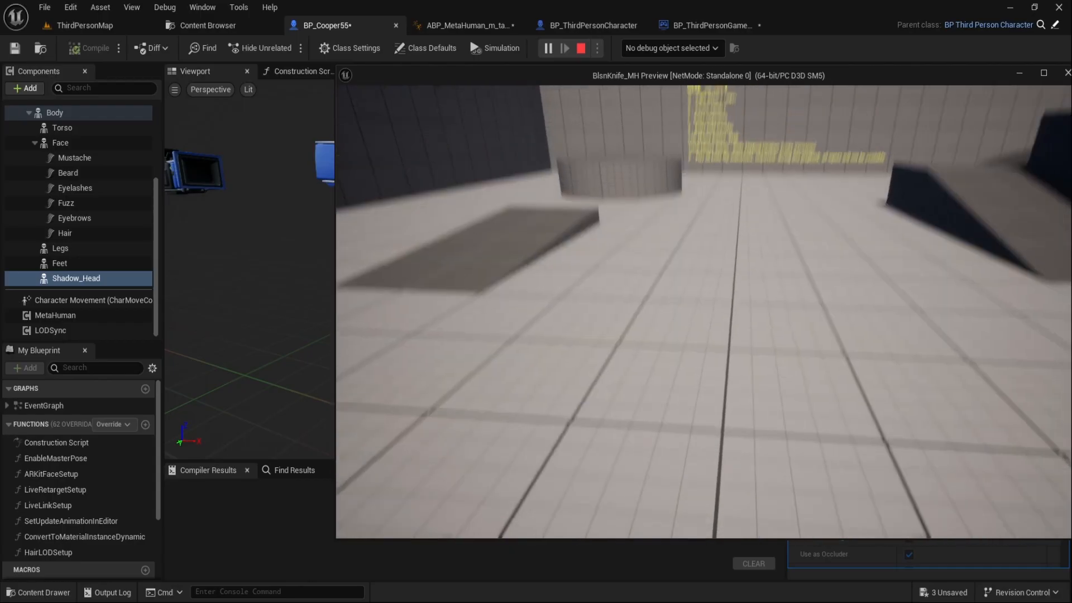
key("c")
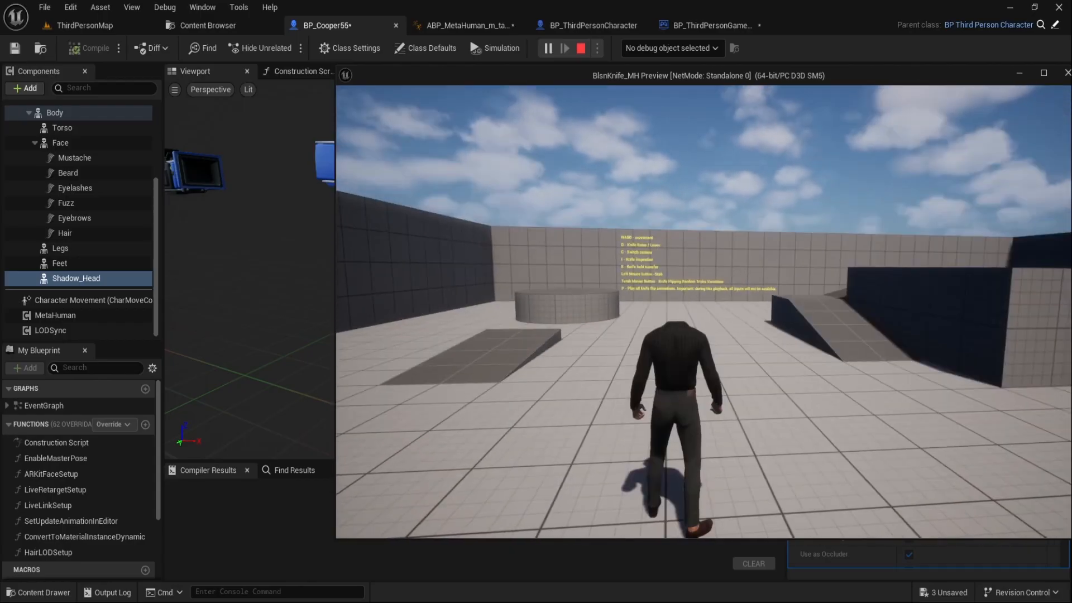
key("w")
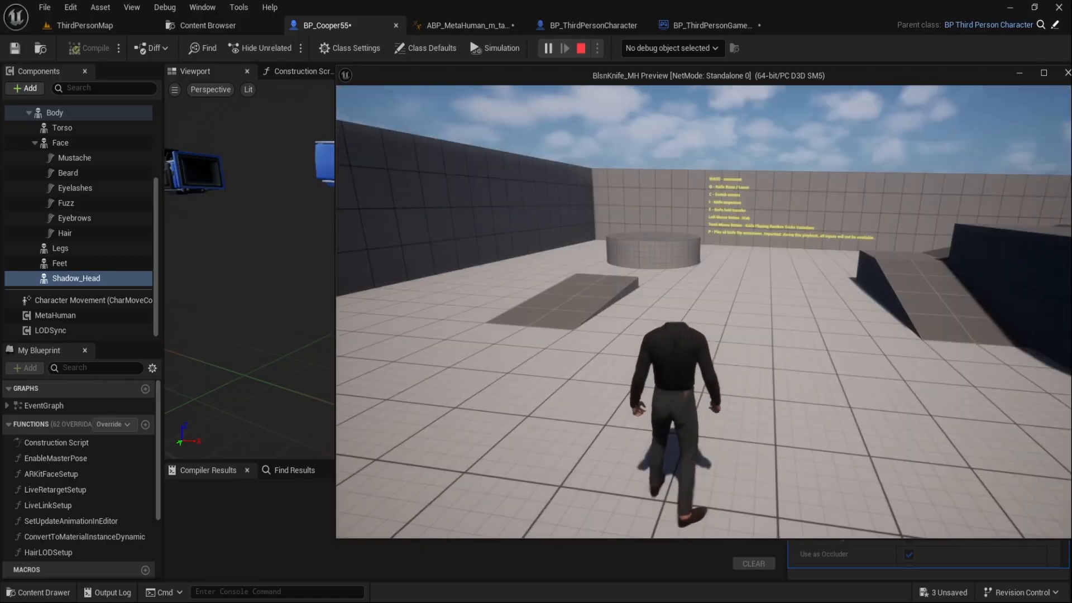
key("c")
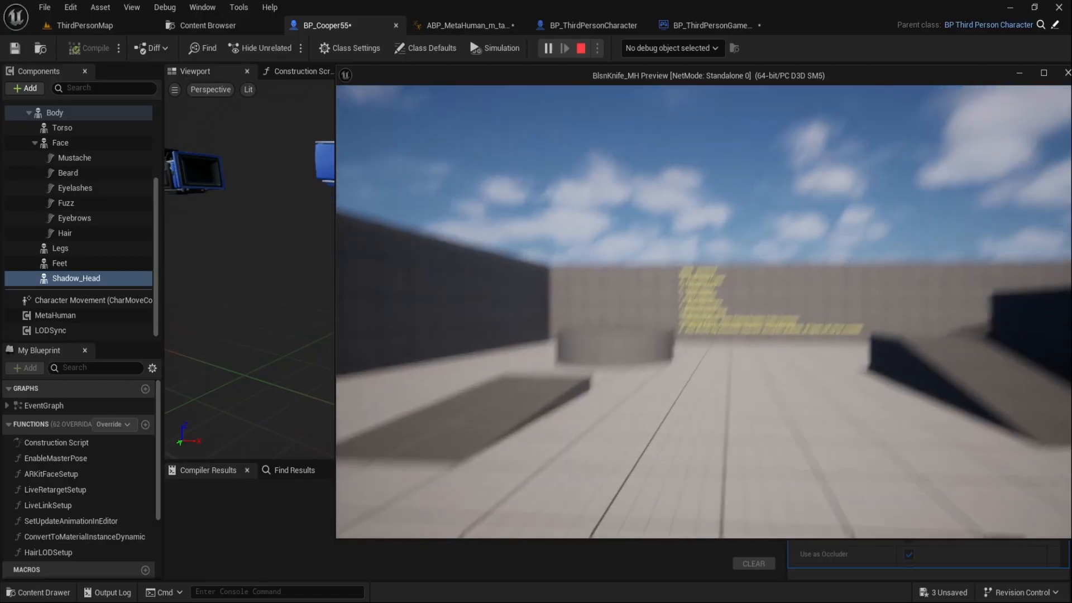
key("Escape")
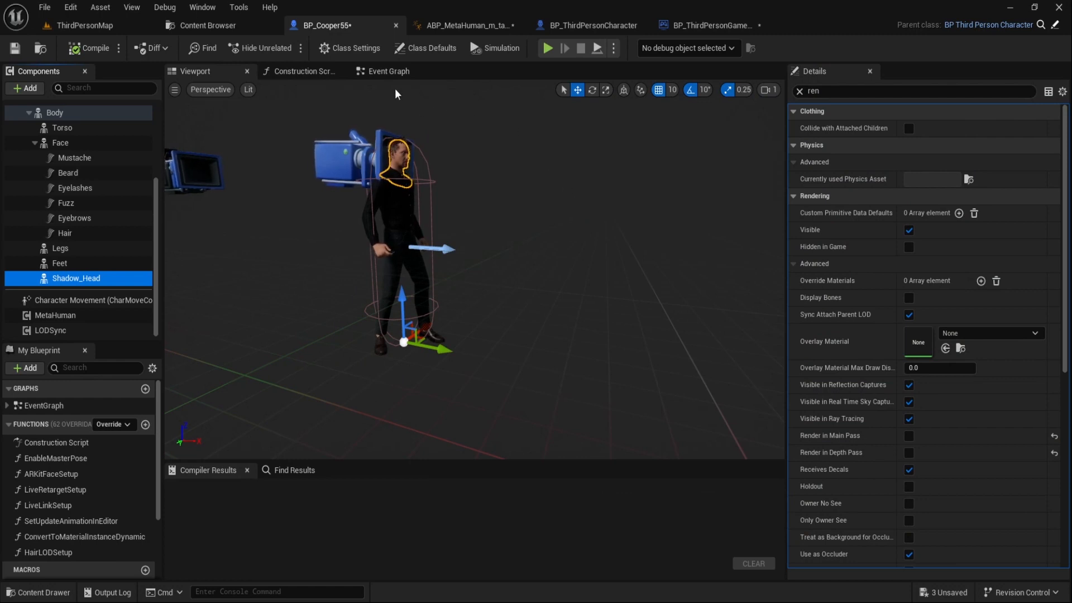
Step: Copy the Swith camera comment group from BP_ThirdPersonCharacter's Event Graph into empty space in BP_Cooper55's Event Graph
left_click(389, 72)
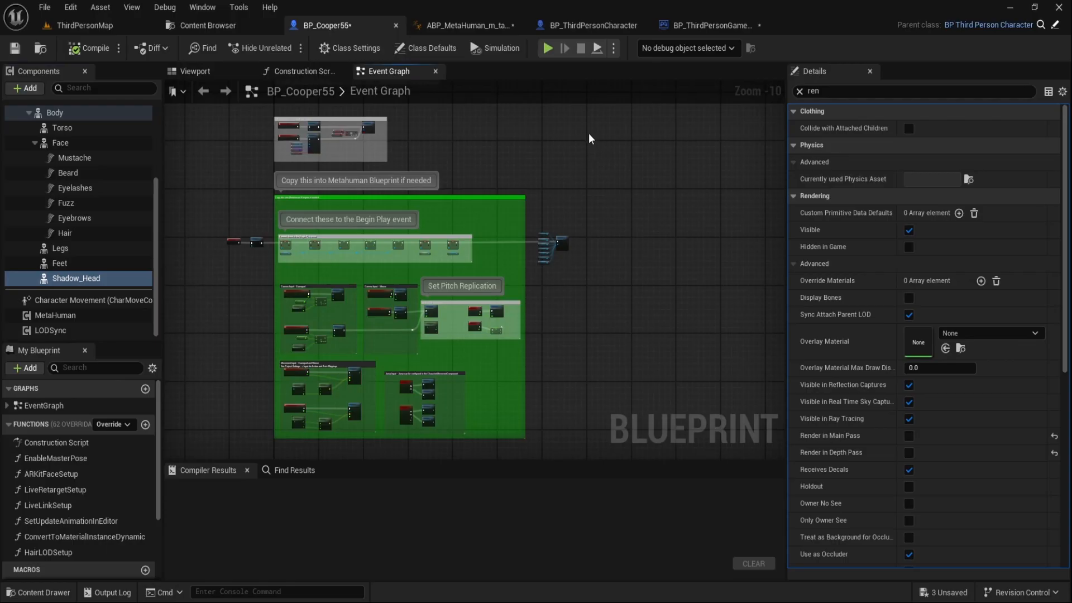
left_click(583, 25)
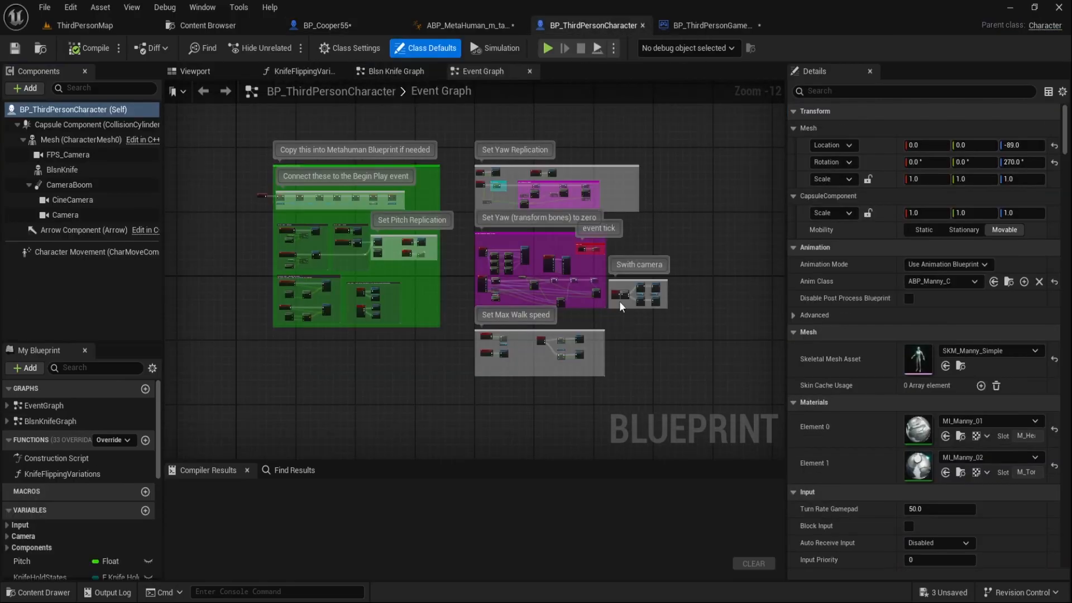
left_click_drag(701, 256, 611, 320)
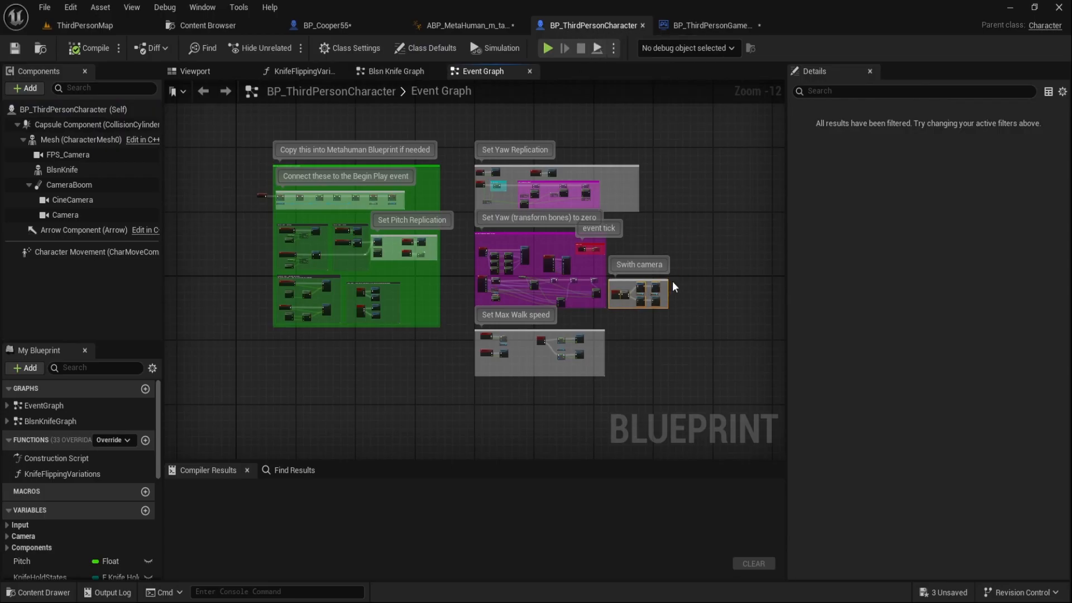
left_click(318, 26)
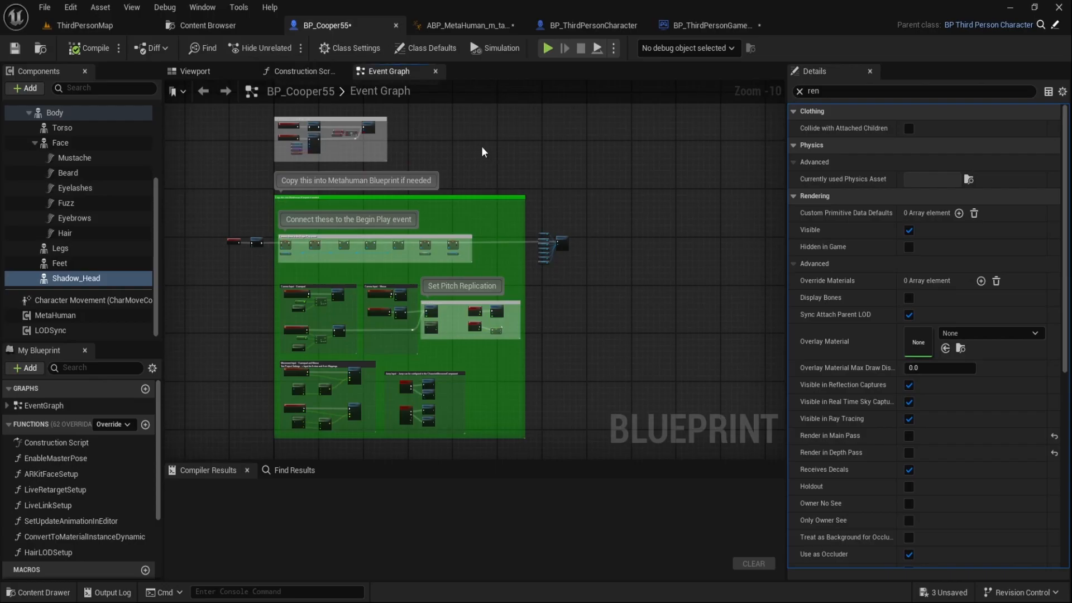
key("ctrl+v")
Step: Copy the Set Visibility node and its component references beside the Swith camera group and connect the upper branch's last Set Active to it
left_click_drag(588, 215, 535, 283)
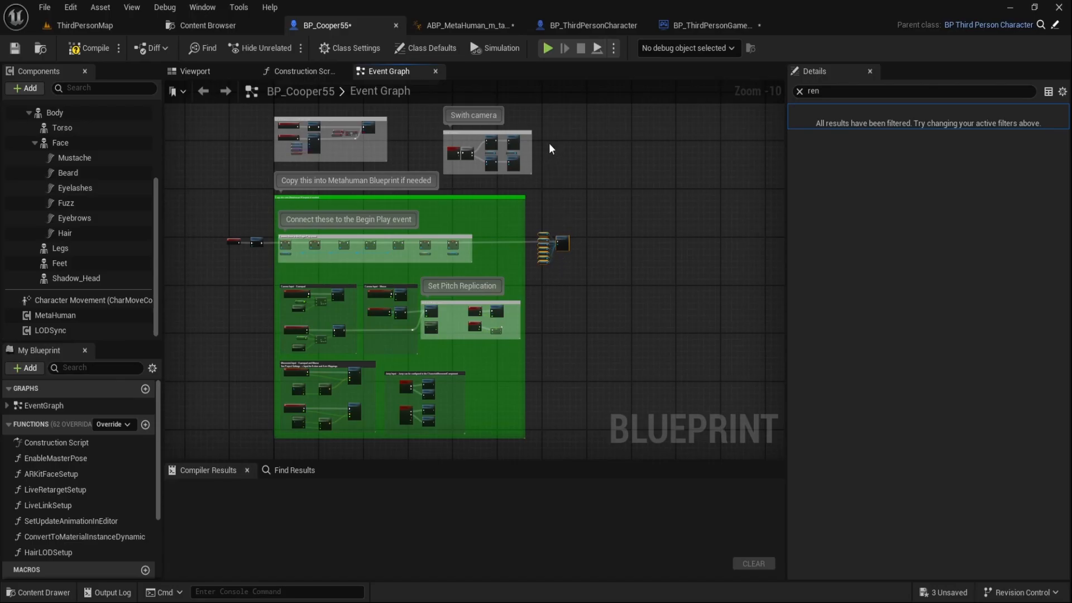
scroll(548, 142, "up", 6)
right_click_drag(548, 162, 555, 259)
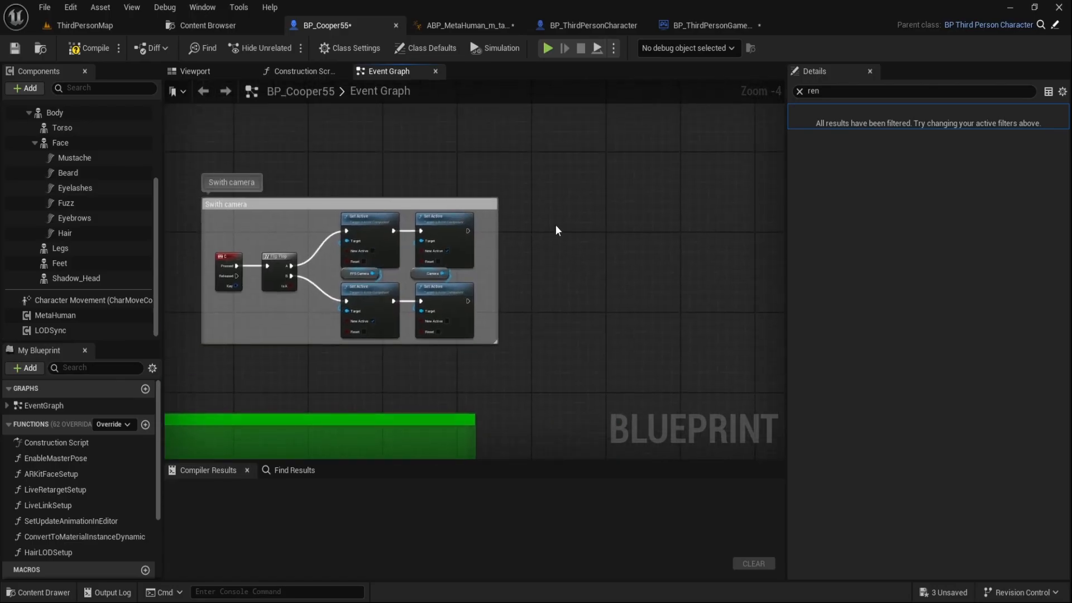
scroll(555, 230, "up", 1)
key("ctrl+v")
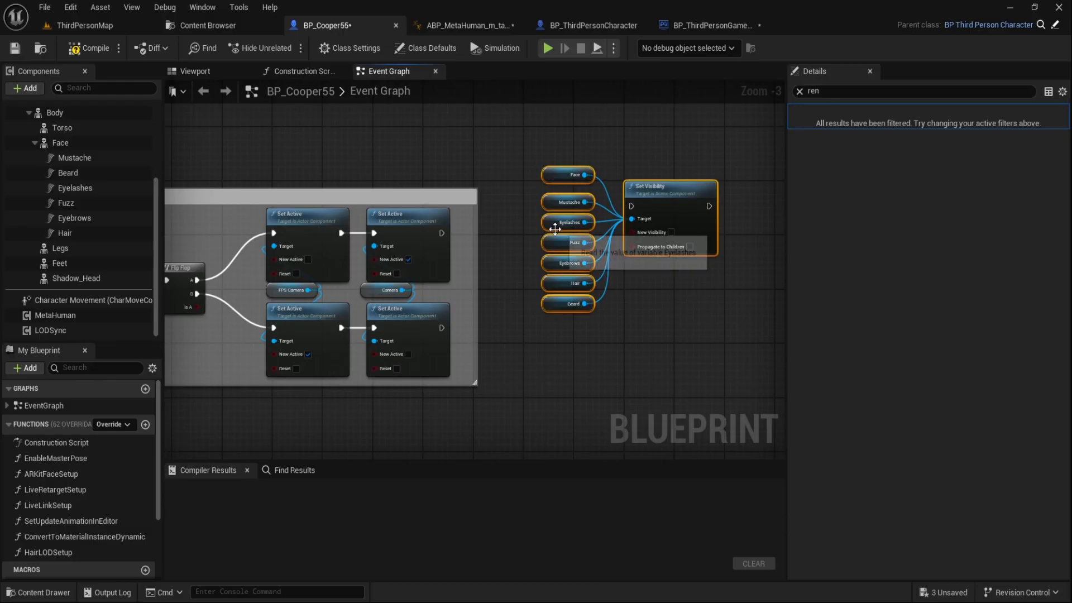
left_click_drag(657, 196, 641, 221)
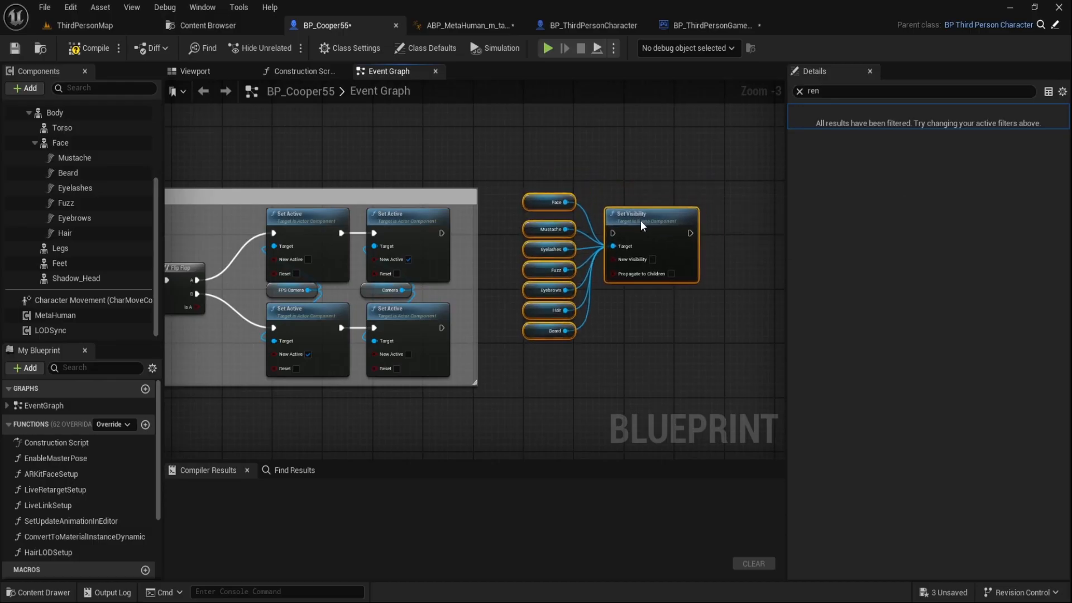
left_click_drag(441, 232, 612, 232)
Step: Duplicate Set Visibility for the lower camera branch, connecting its last Set Active and all face and hair references to the copy
left_click(678, 252)
key("ctrl+v")
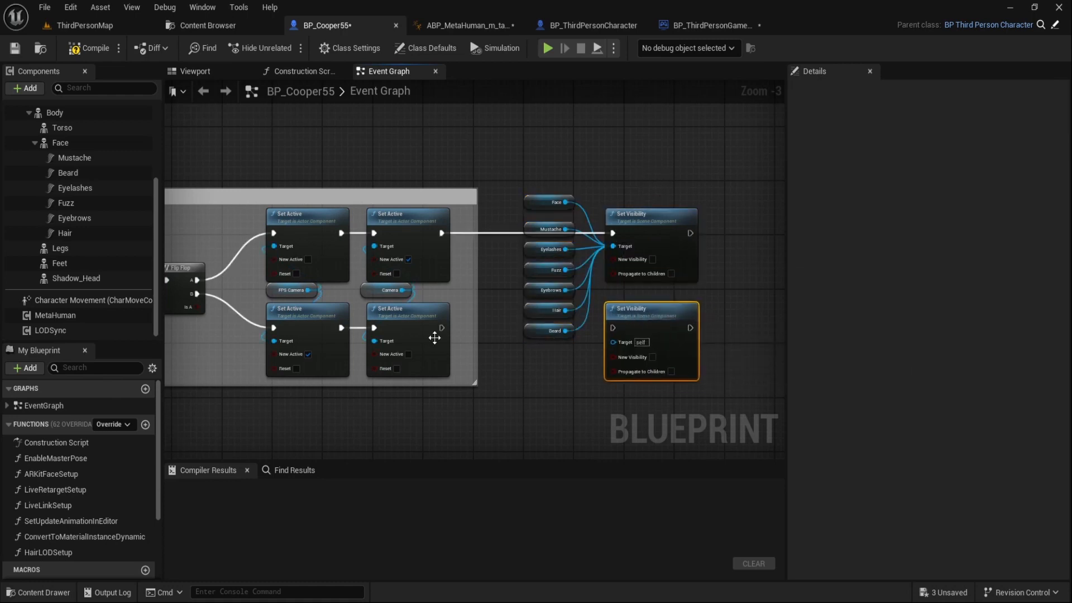
left_click_drag(442, 327, 613, 328)
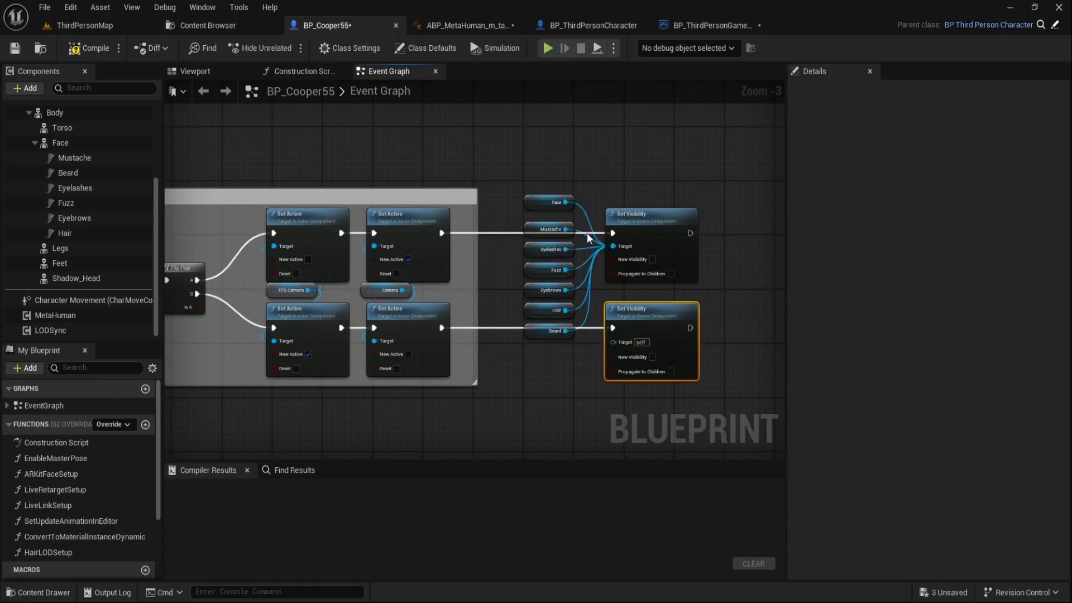
left_click_drag(566, 202, 618, 341)
left_click_drag(566, 229, 612, 339)
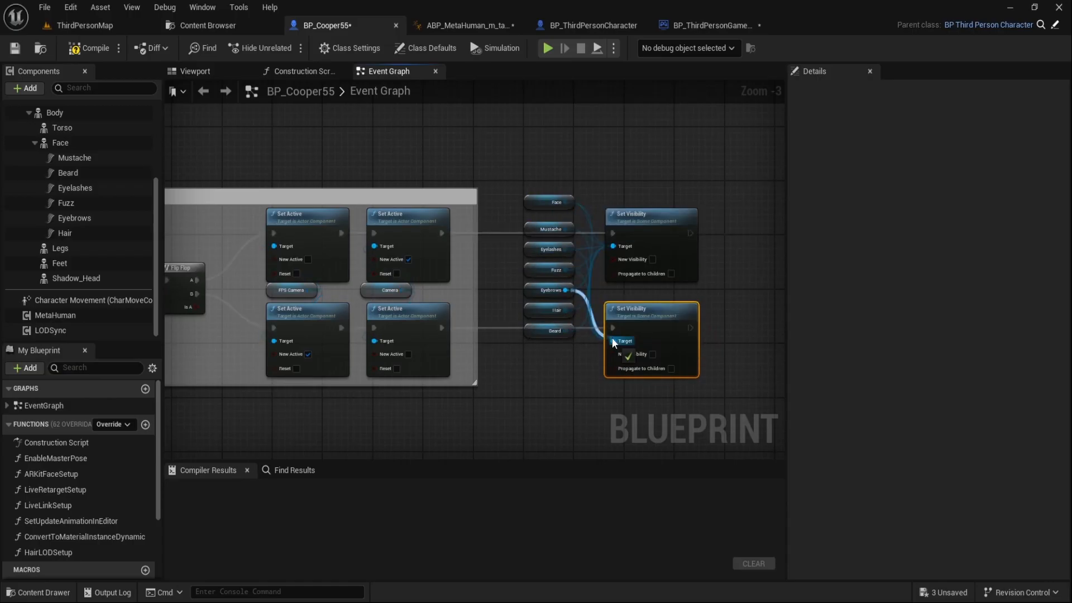
Step: Enable New Visibility on the Set Visibility node in the upper, third-person Camera branch
right_click_drag(555, 373, 685, 391)
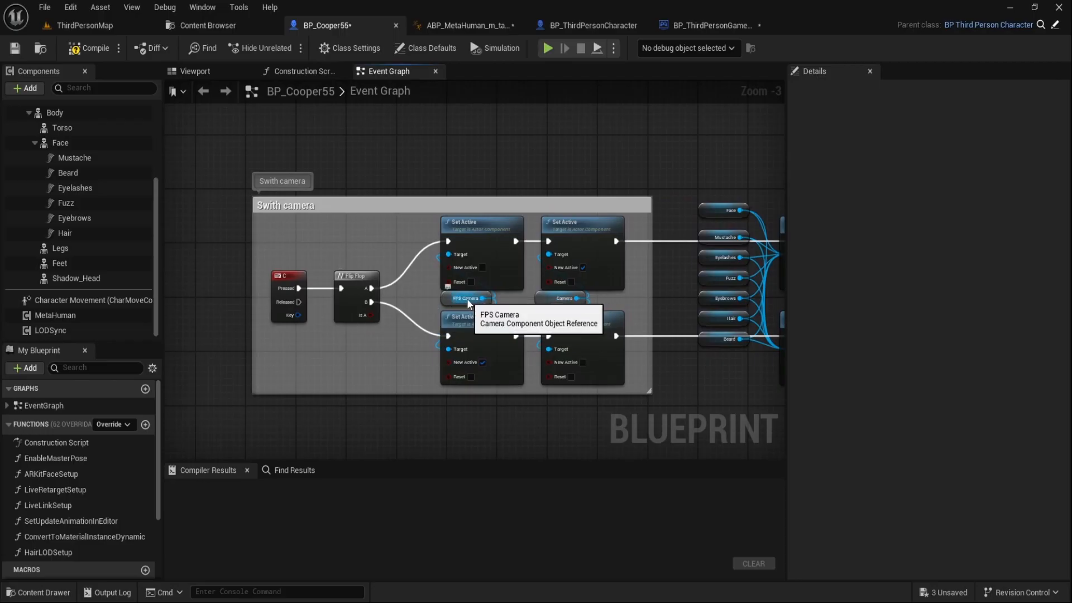
right_click_drag(659, 182, 517, 170)
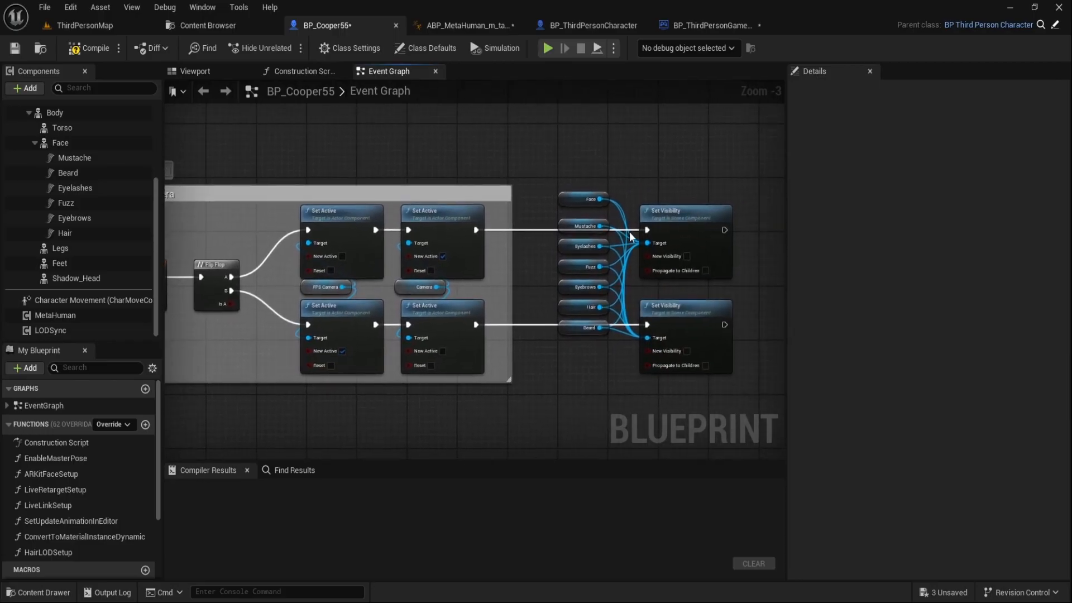
left_click(687, 255)
Step: Play-test BP_Cooper55, switching between first- and third-person cameras to check the head visibility and its shadow, and stop the session
scroll(607, 147, "down", 1)
left_click(548, 48)
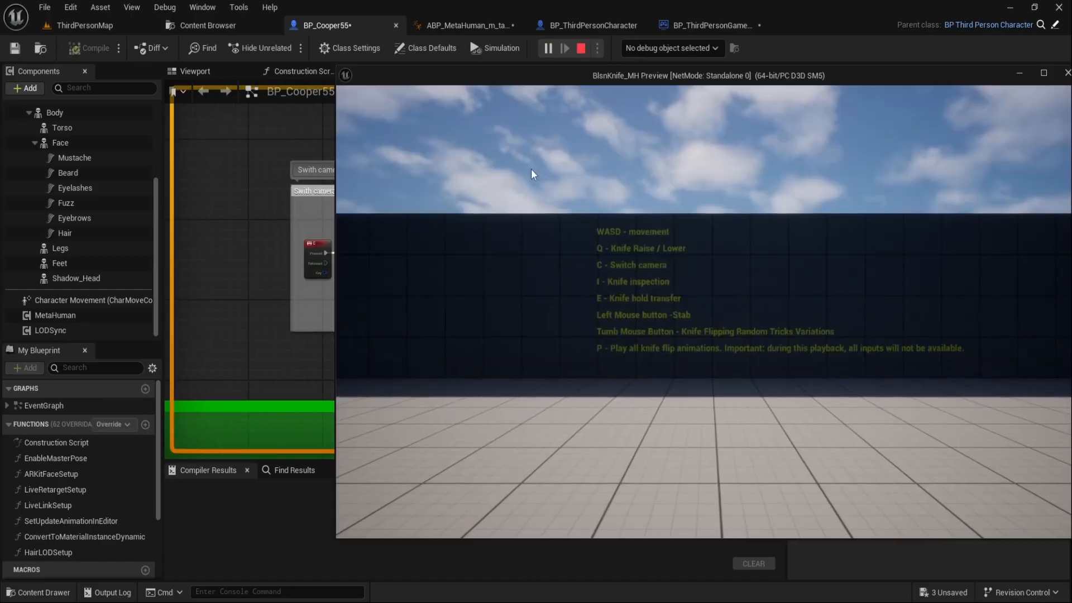
key("c")
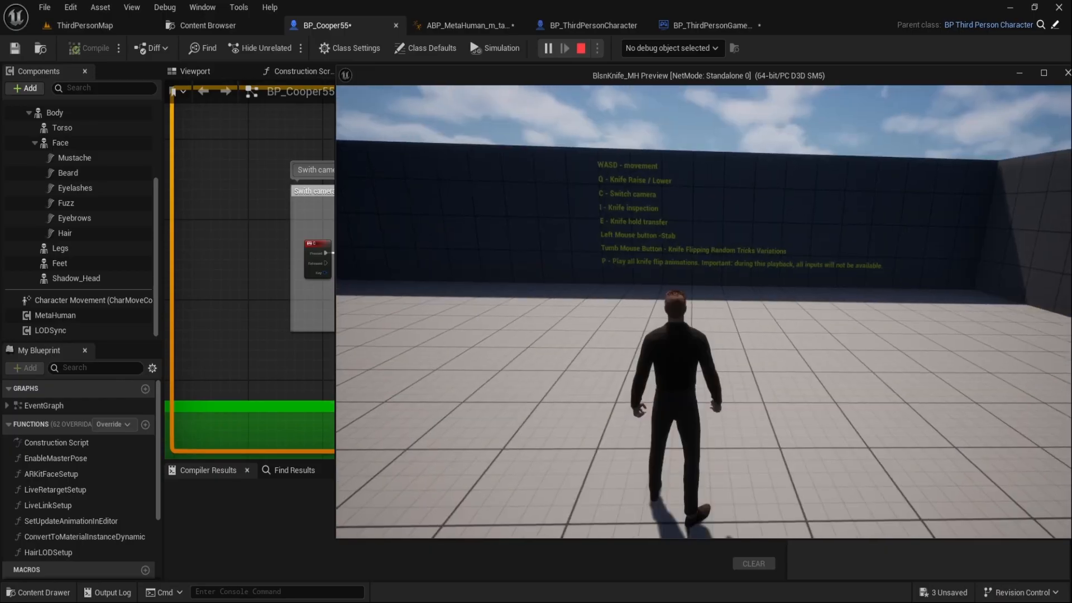
key("w")
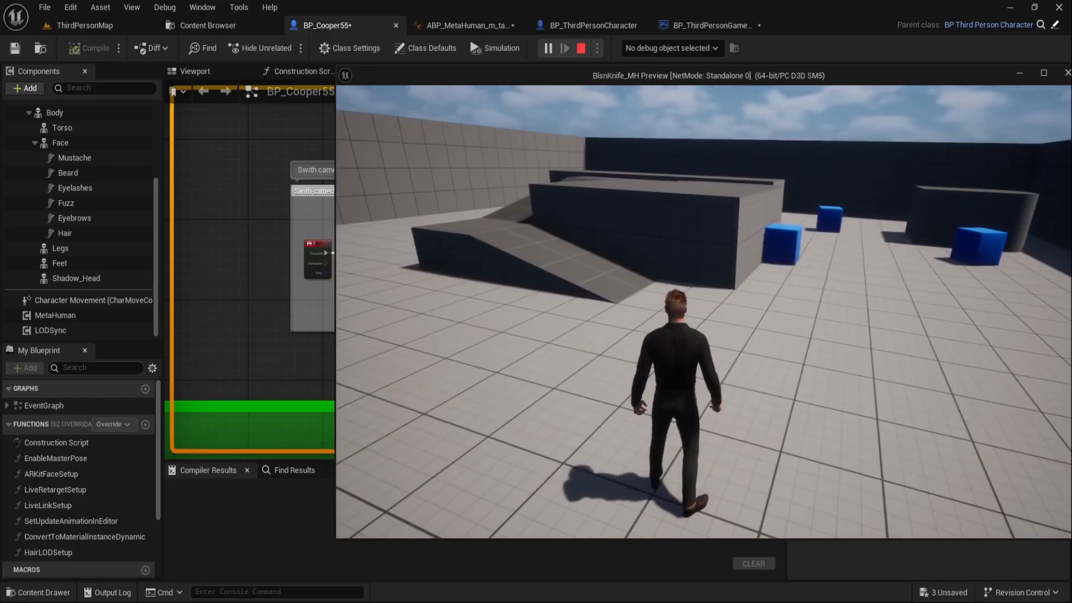
key("c")
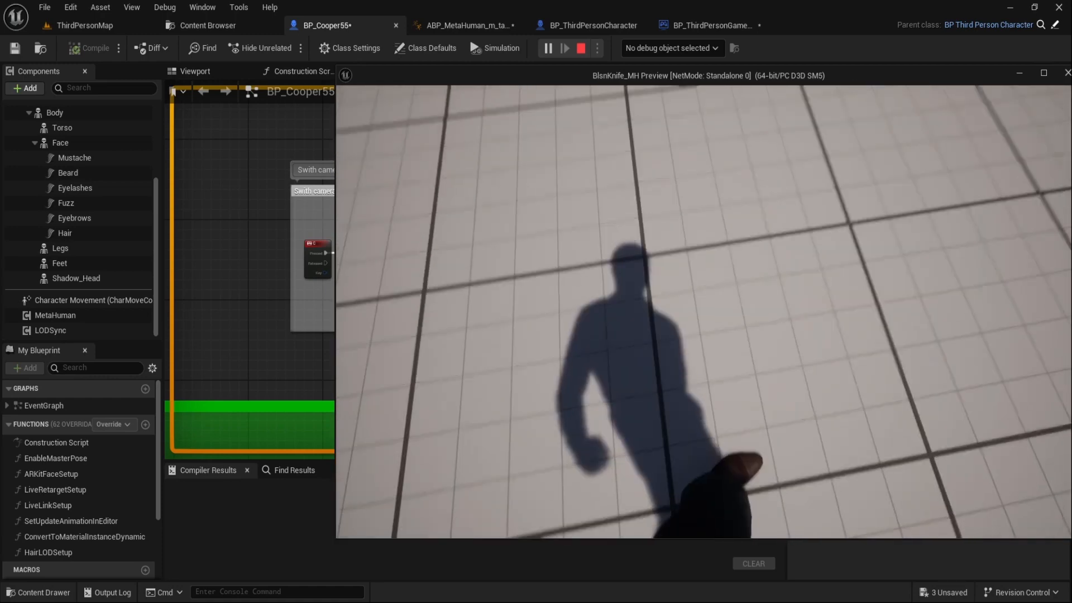
key("c")
key("c")
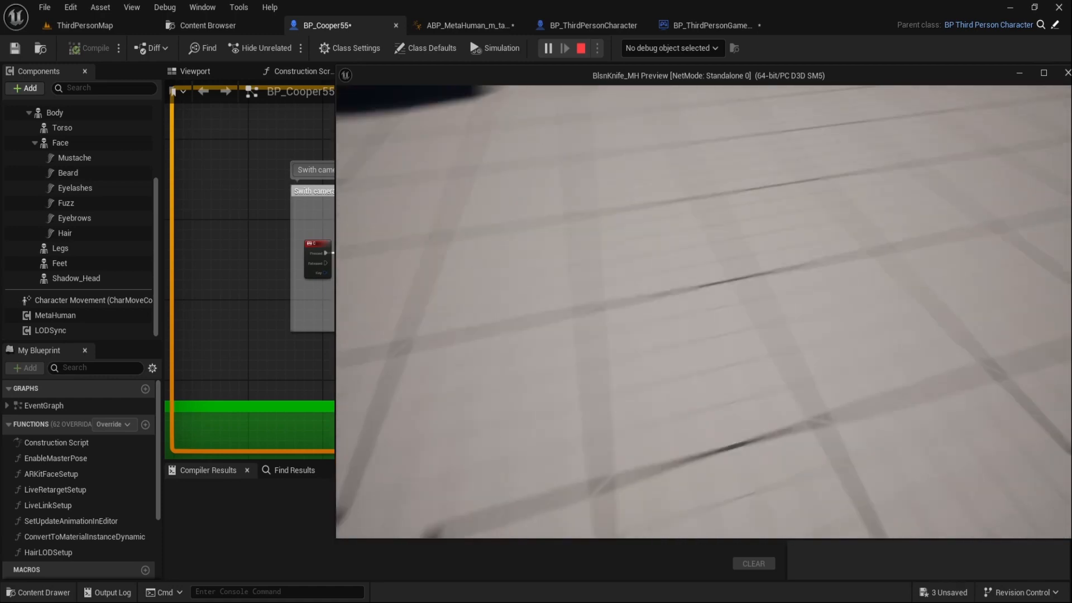
key("c")
key("c")
key("Escape")
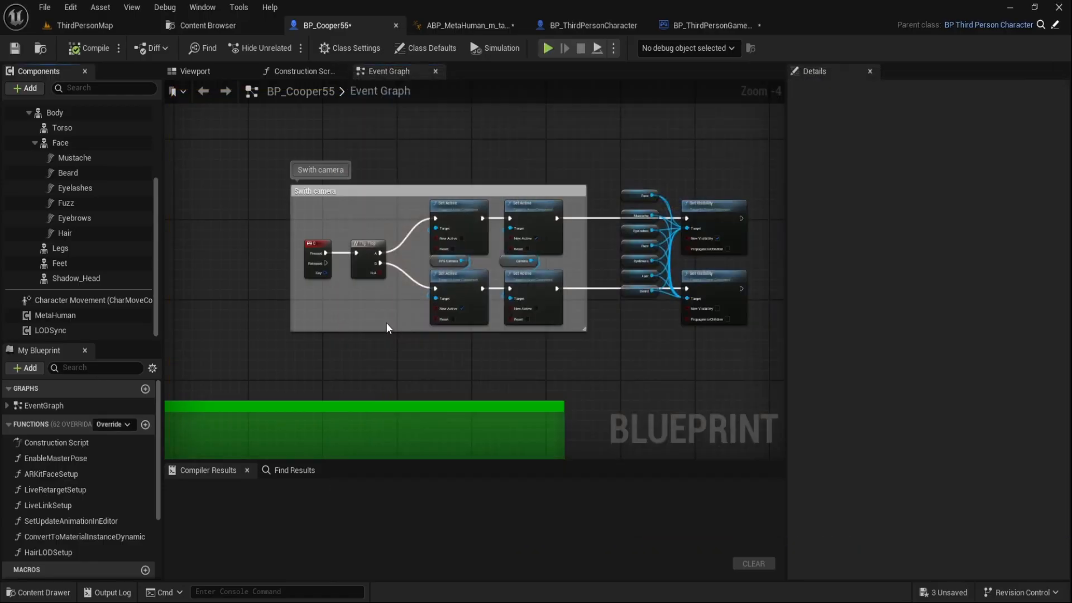
Step: Set the play options to 2 players with Play As Listen Server and launch the game in New Editor Window (PIE)
left_click(614, 48)
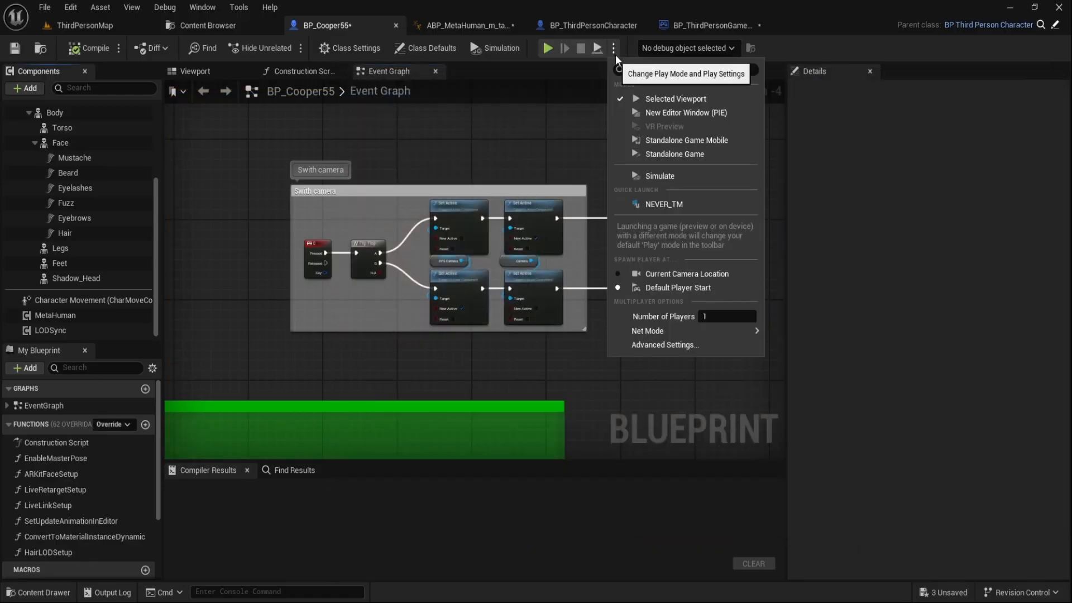
left_click(705, 317)
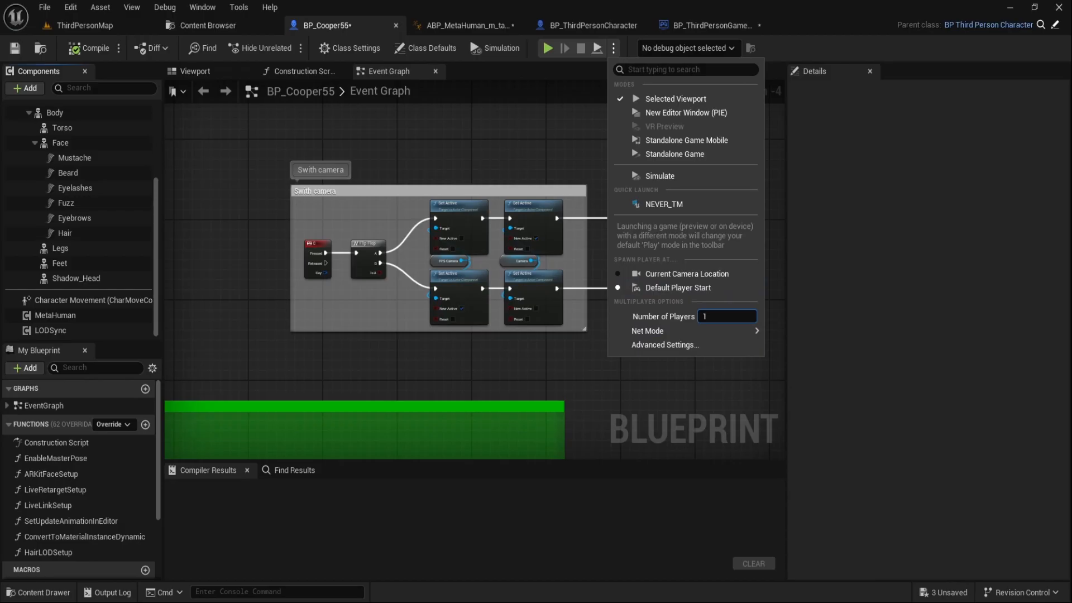
mouse_move(719, 333)
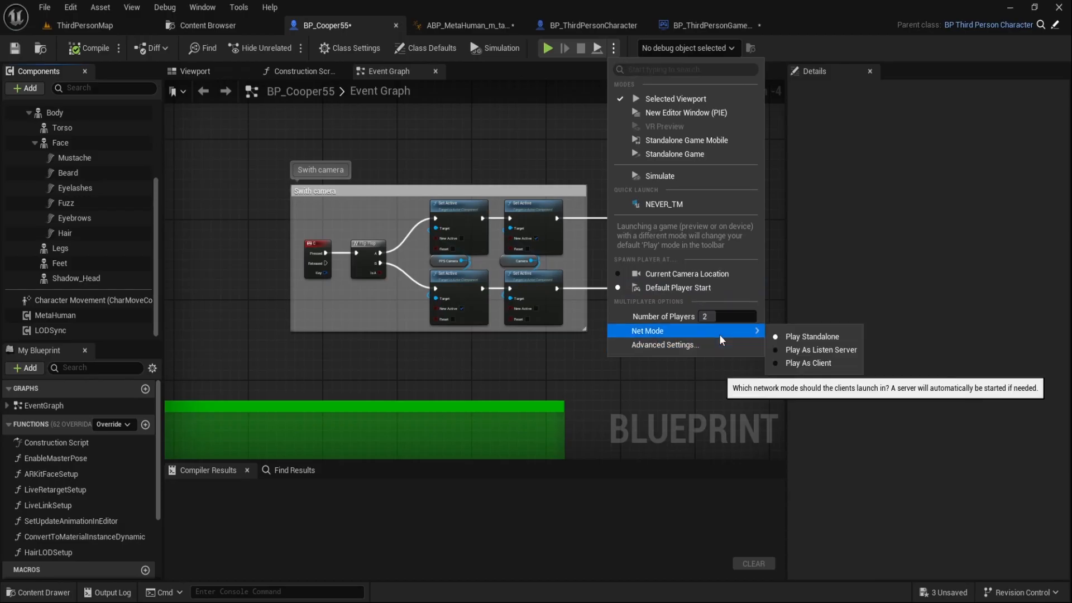
left_click(799, 351)
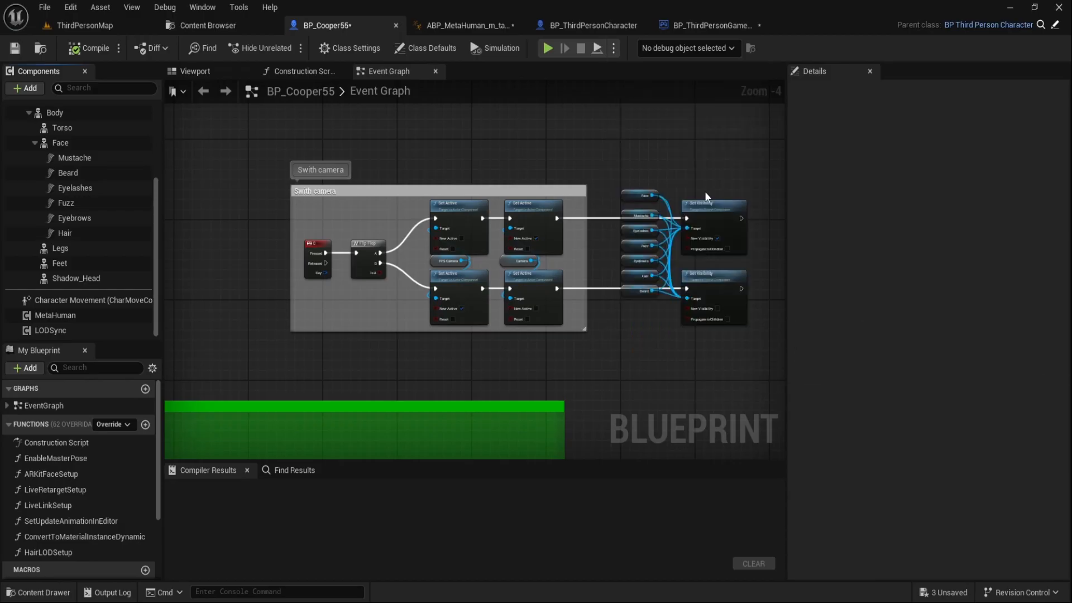
left_click(614, 48)
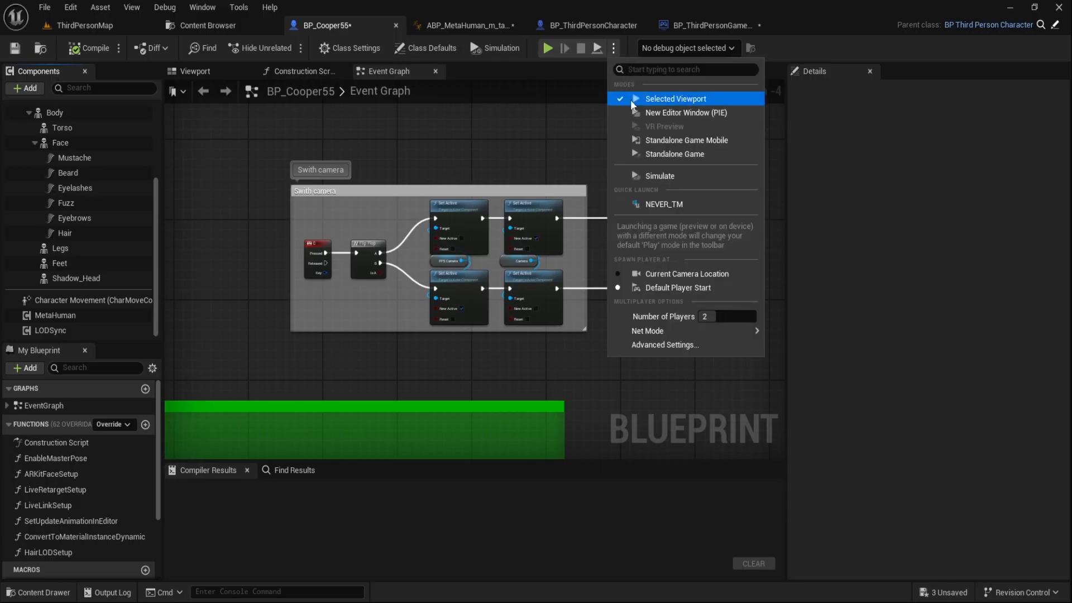
left_click(654, 113)
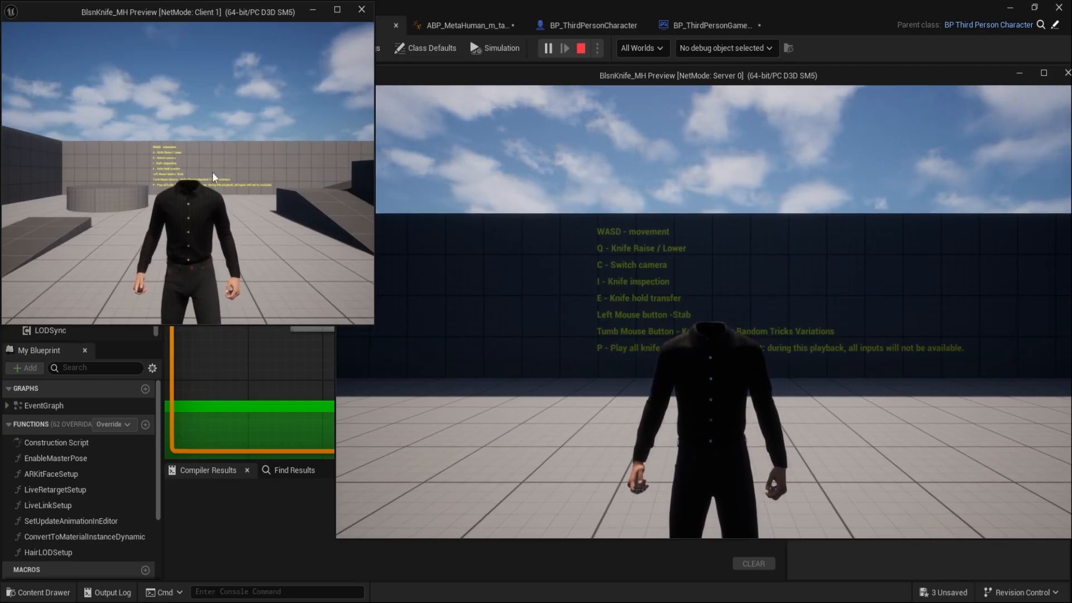
Step: Switch to the third-person camera in the server window, examine both characters' heads, and end the multiplayer session
left_click(615, 213)
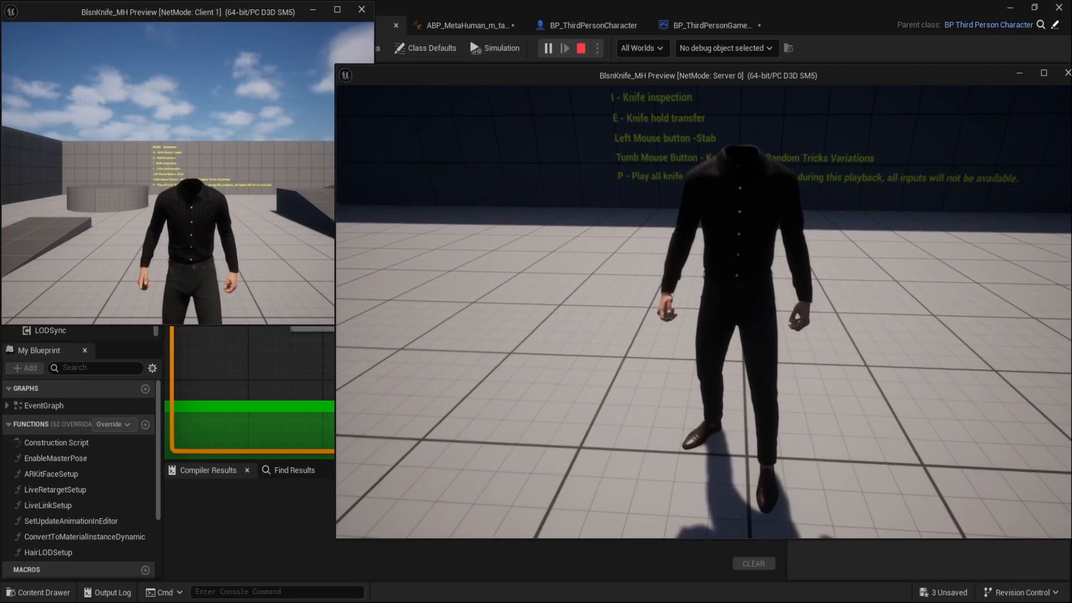
key("c")
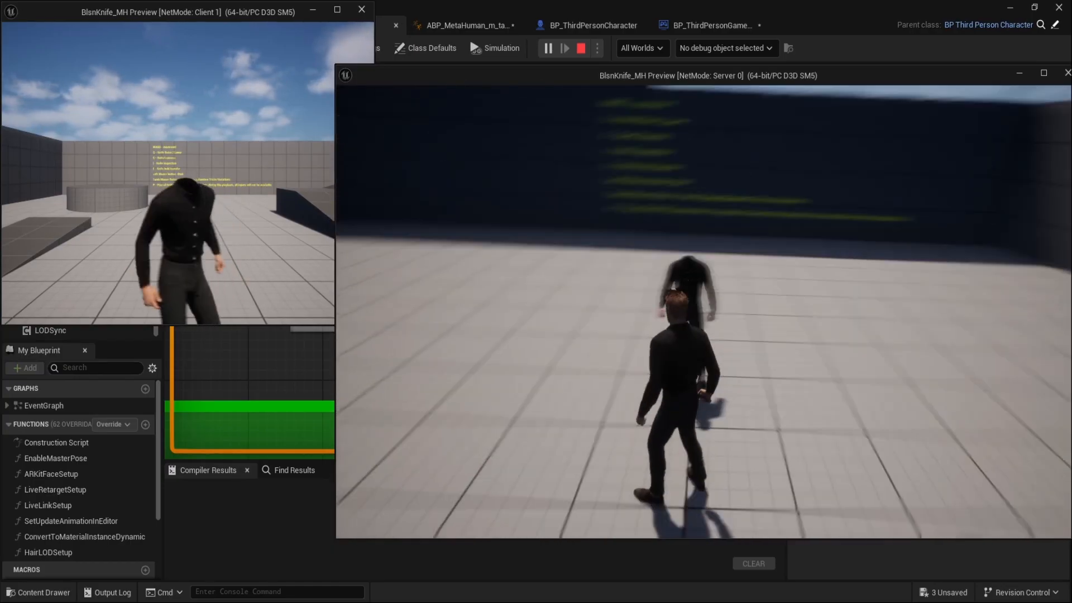
key("Escape")
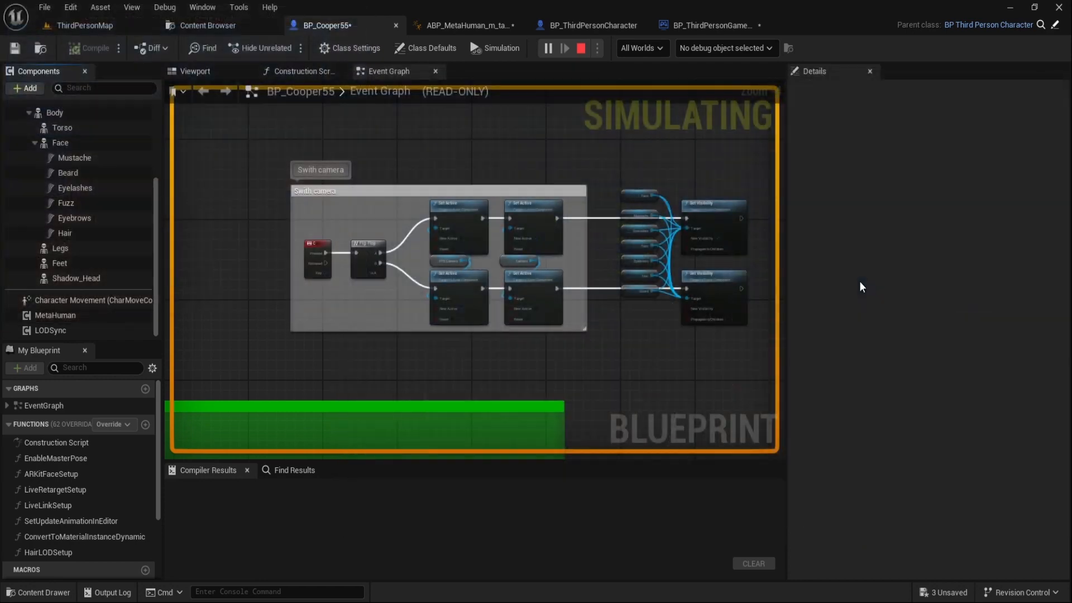
Step: Insert a Branch node between the Begin Play chain's last SET node and Set Visibility, running Set Visibility from its True output
right_click_drag(686, 323, 629, 94)
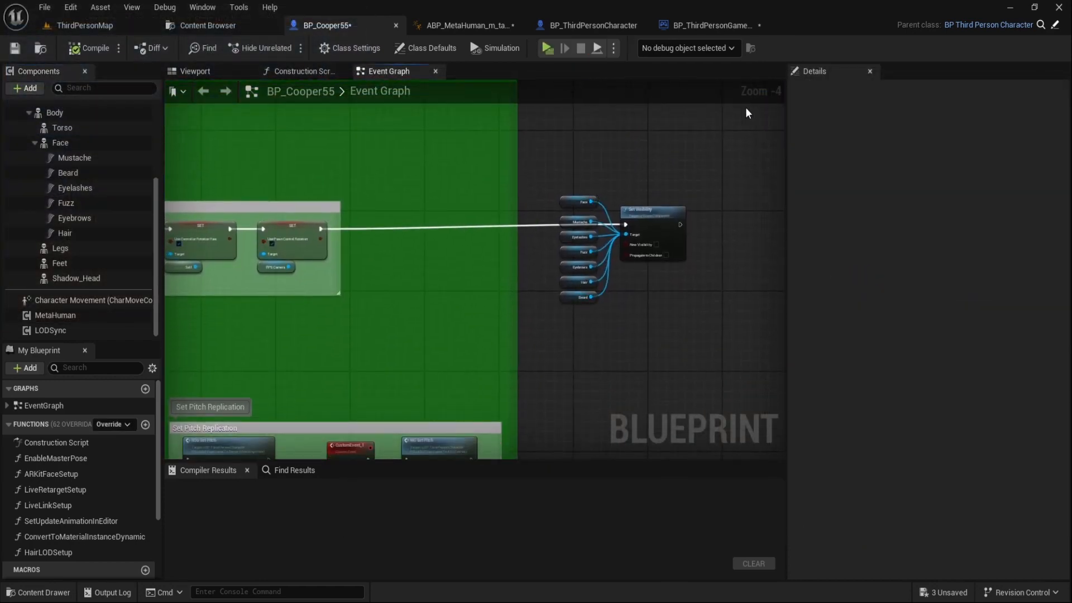
right_click_drag(623, 306, 686, 302)
right_click(465, 232)
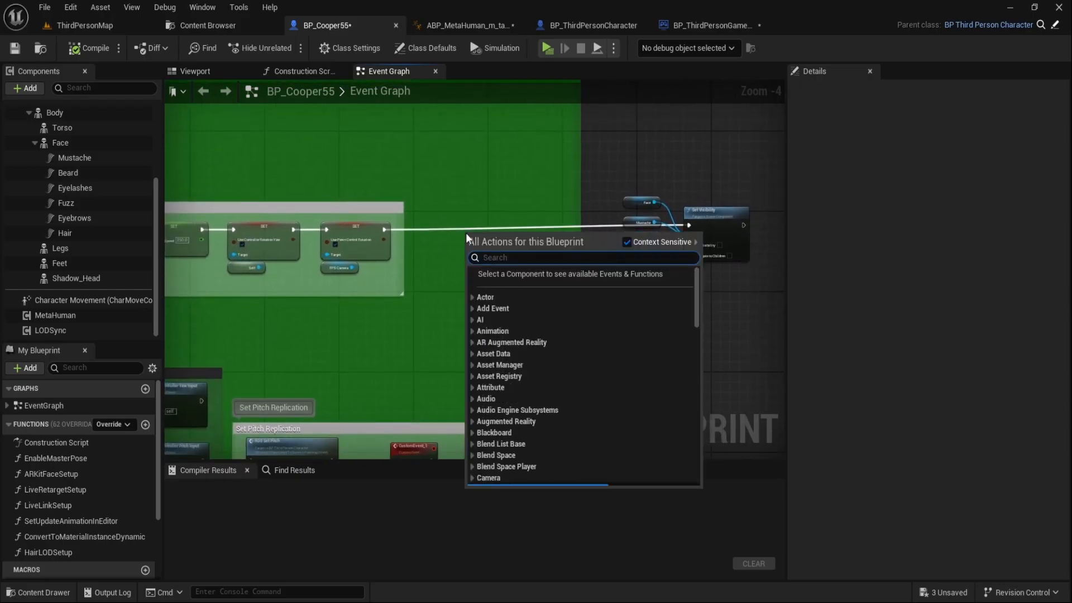
type("br")
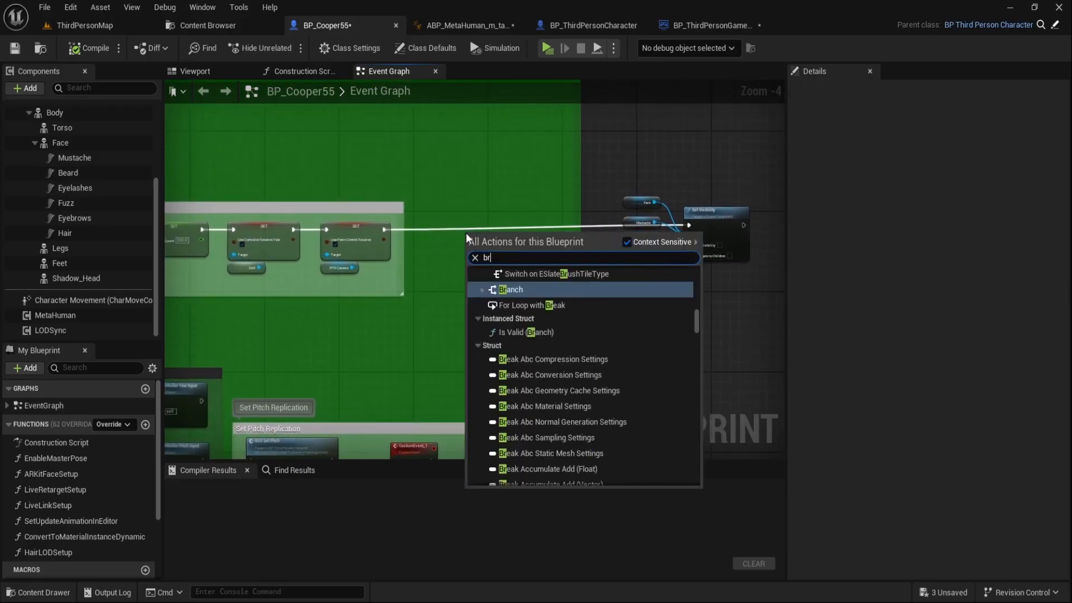
key("Return")
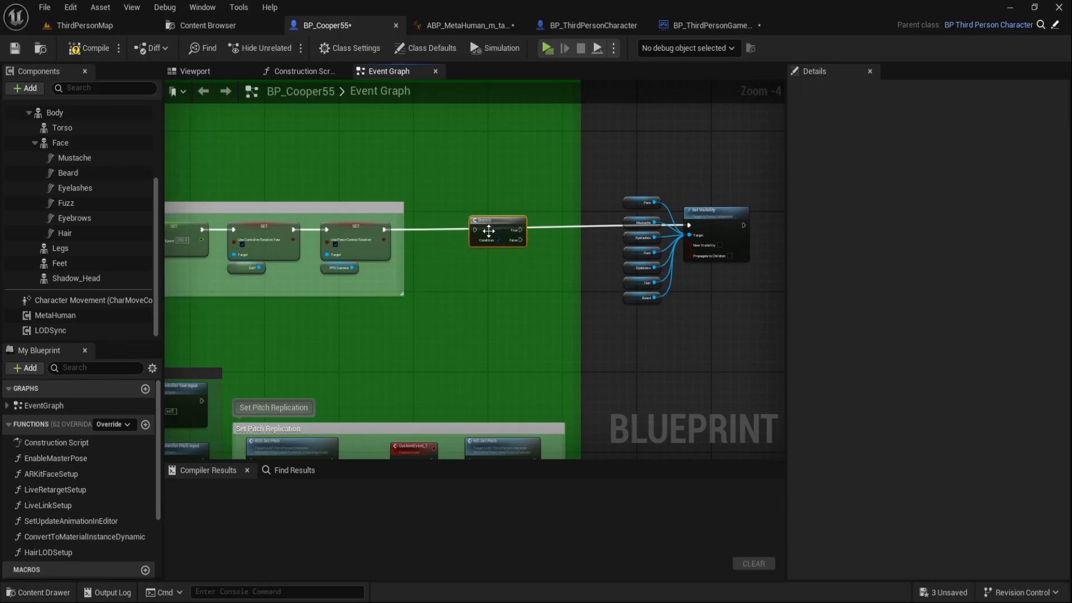
scroll(493, 230, "up", 2)
left_click_drag(335, 229, 537, 228, "ctrl")
left_click_drag(335, 229, 467, 230)
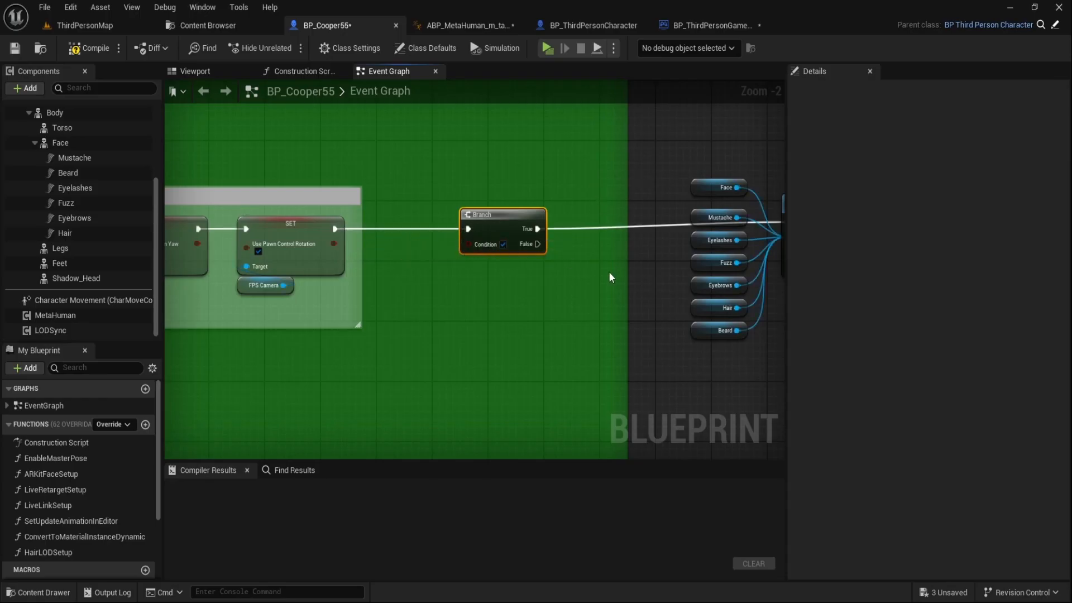
Step: Add a reference to Self below the Branch and feed it into a new Equal (==) node
scroll(82, 188, "up", 5)
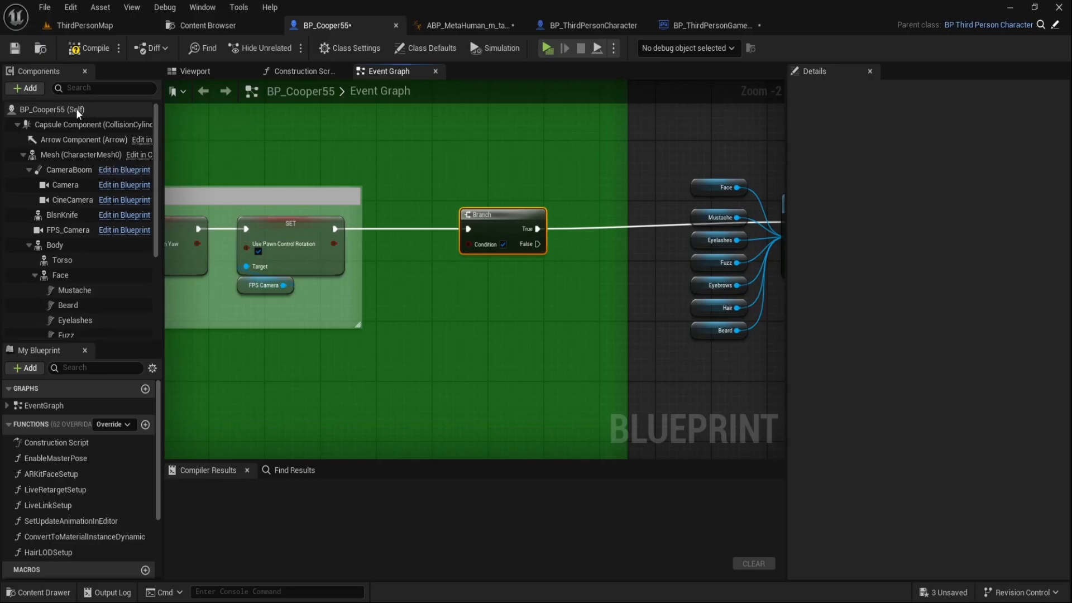
right_click(447, 283)
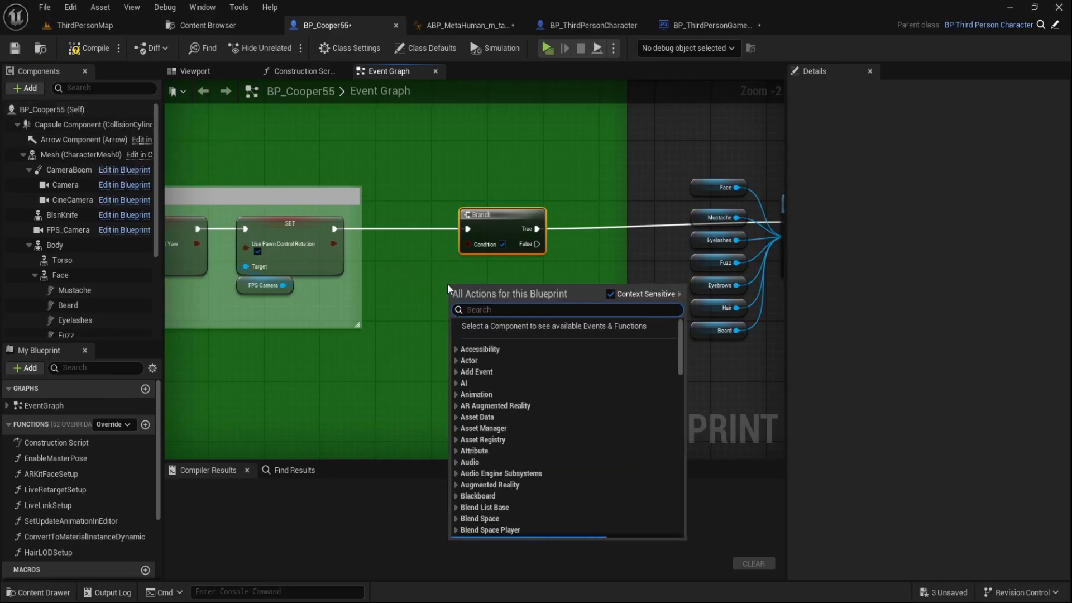
type("self")
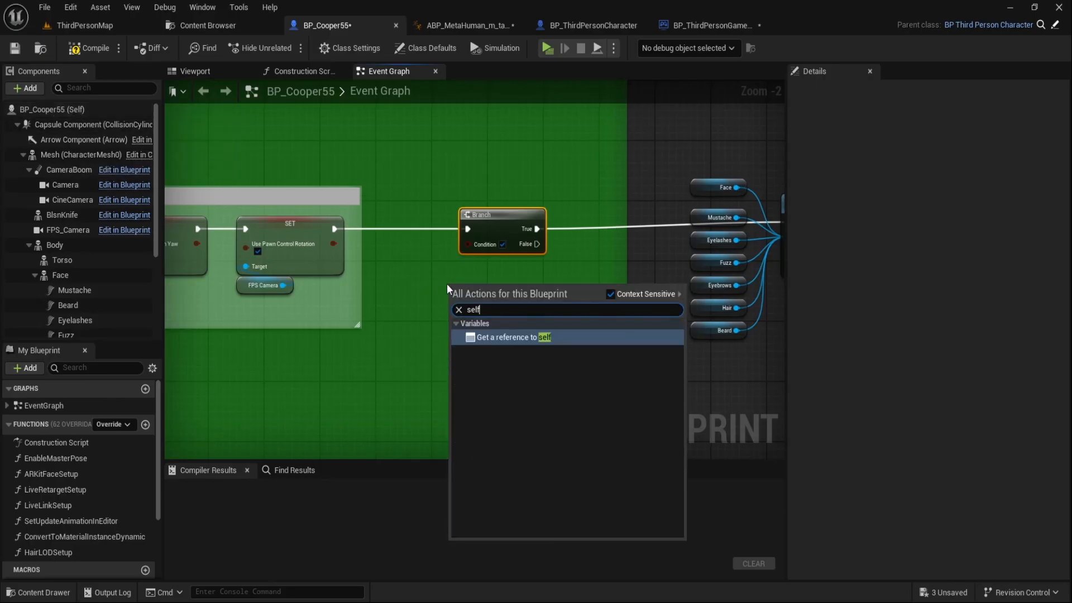
key("Return")
left_click_drag(493, 285, 536, 286)
type("=")
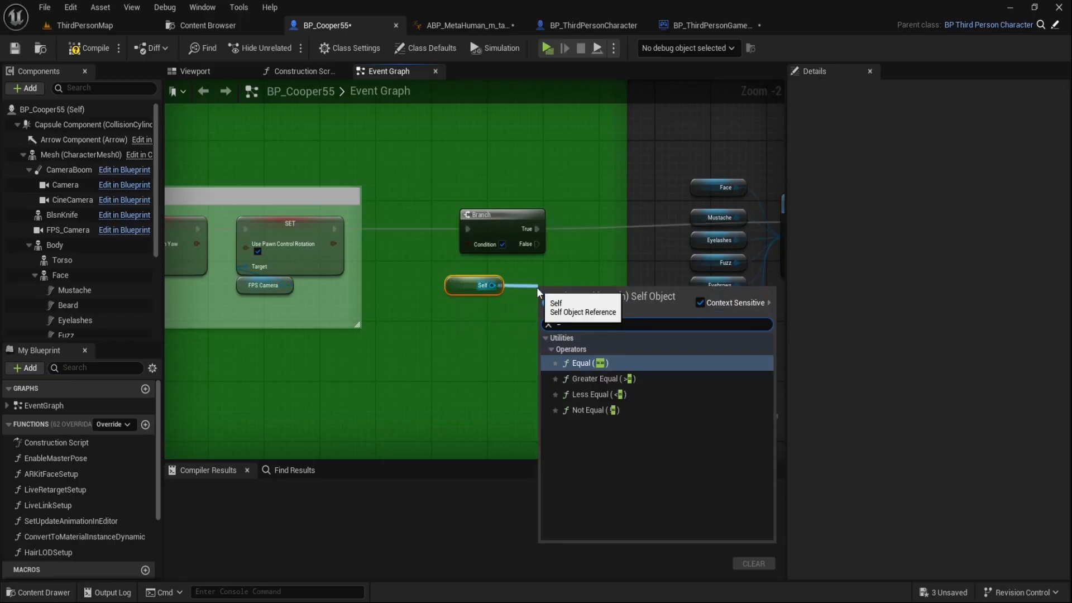
key("Return")
Step: Add Get Player Pawn as the Equal node's second input and connect the comparison result to the Branch condition
right_click(445, 345)
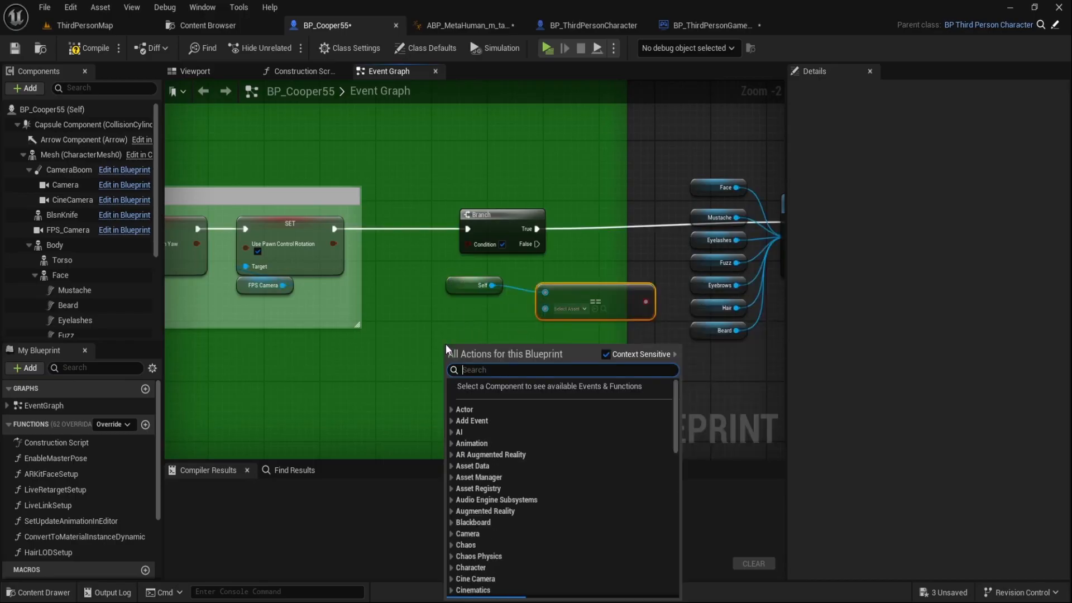
type("pl")
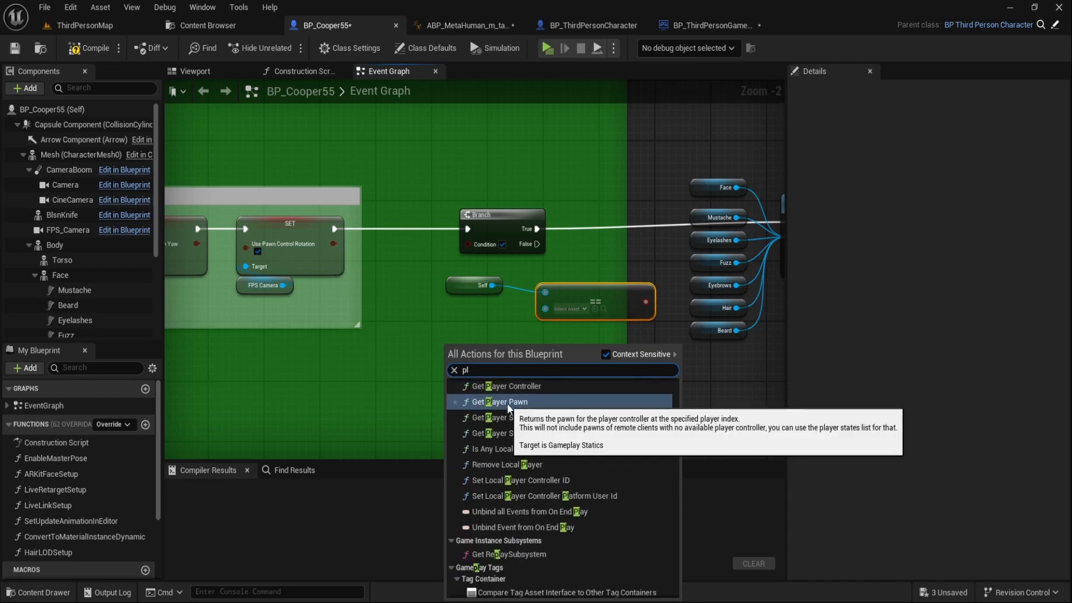
key("Escape")
left_click_drag(540, 356, 474, 245)
scroll(570, 301, "down", 8)
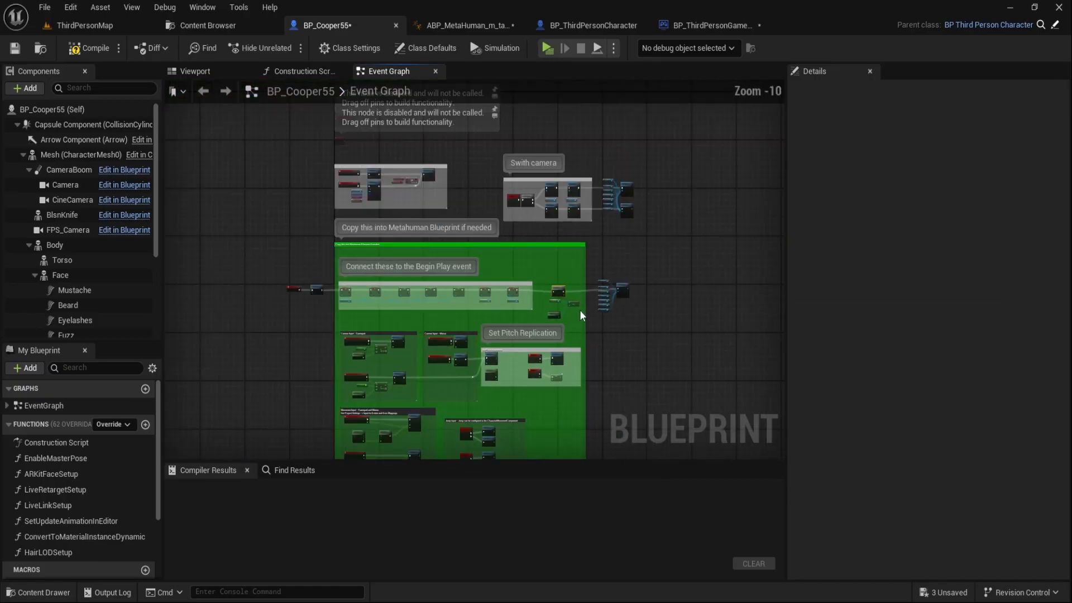
Step: Play-test with two players, switching cameras in the server and client windows to check both characters' heads, and stop the session
right_click_drag(696, 273, 673, 228)
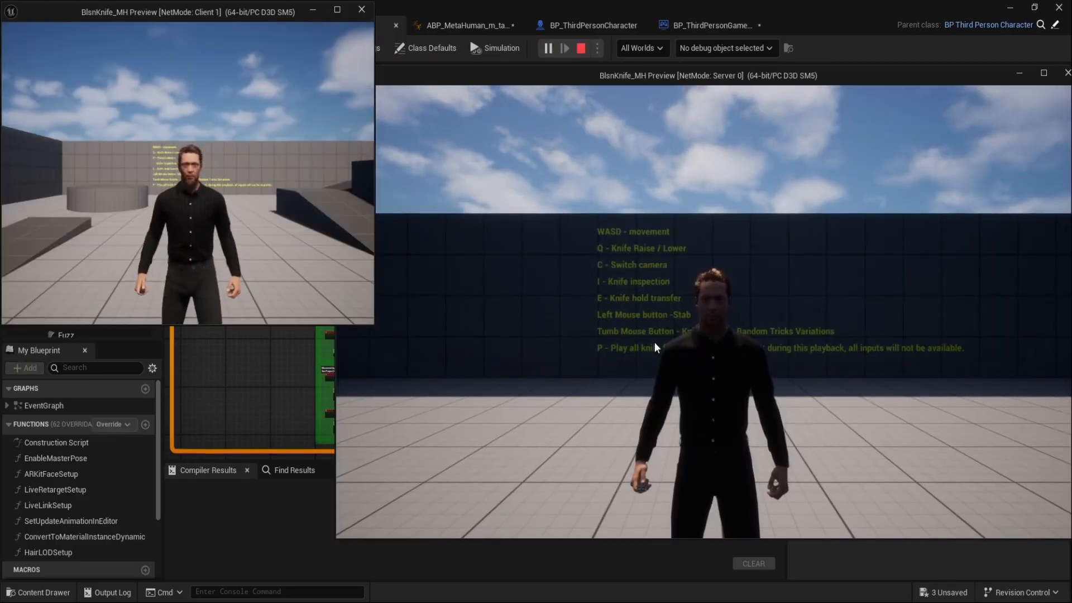
left_click(622, 374)
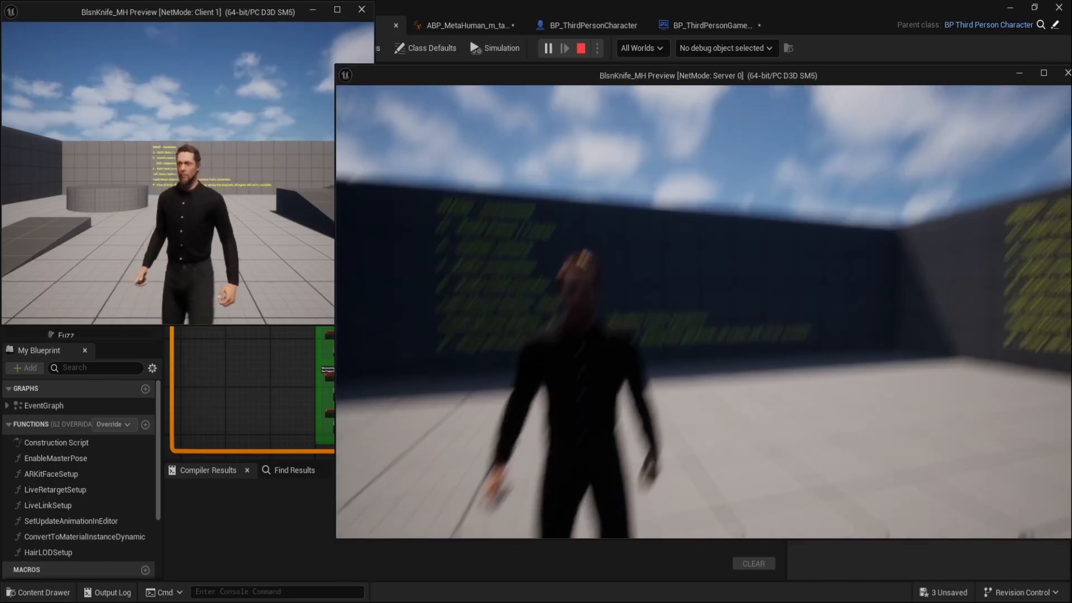
key("c")
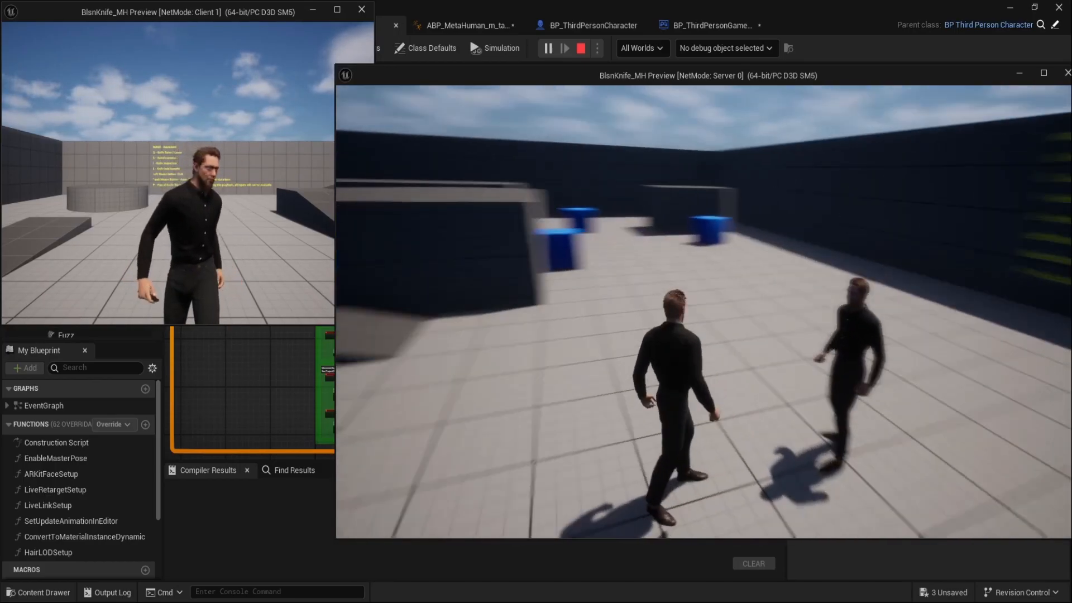
key("c")
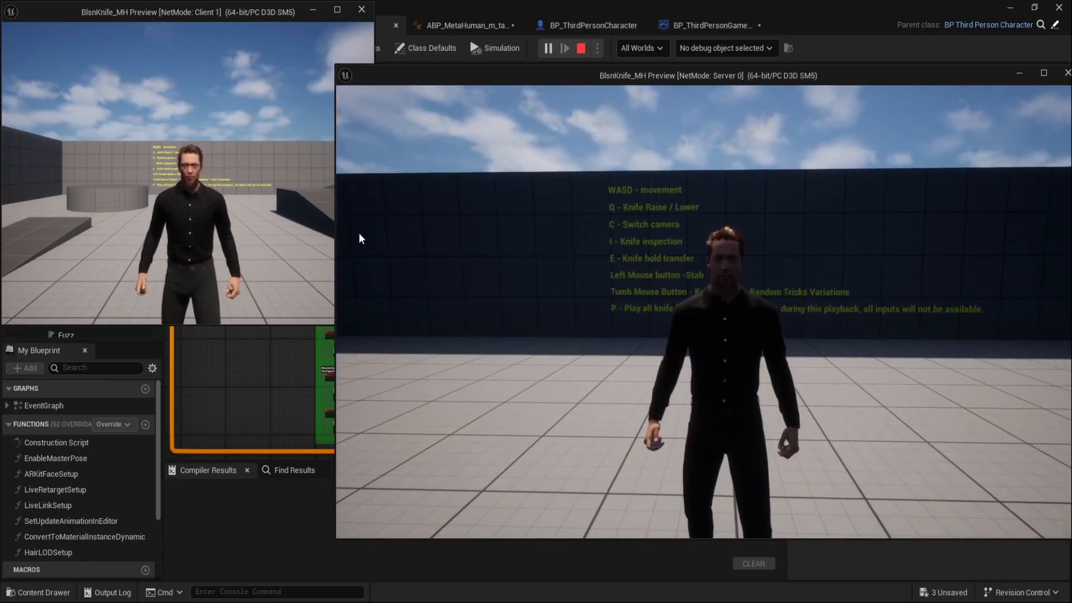
left_click(318, 237)
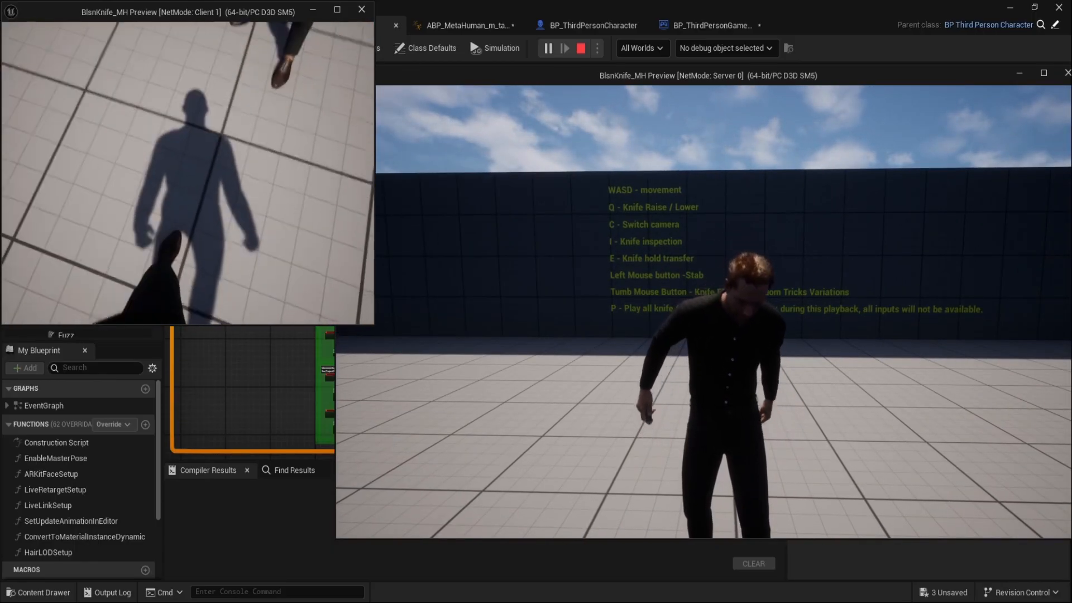
key("c")
key("c")
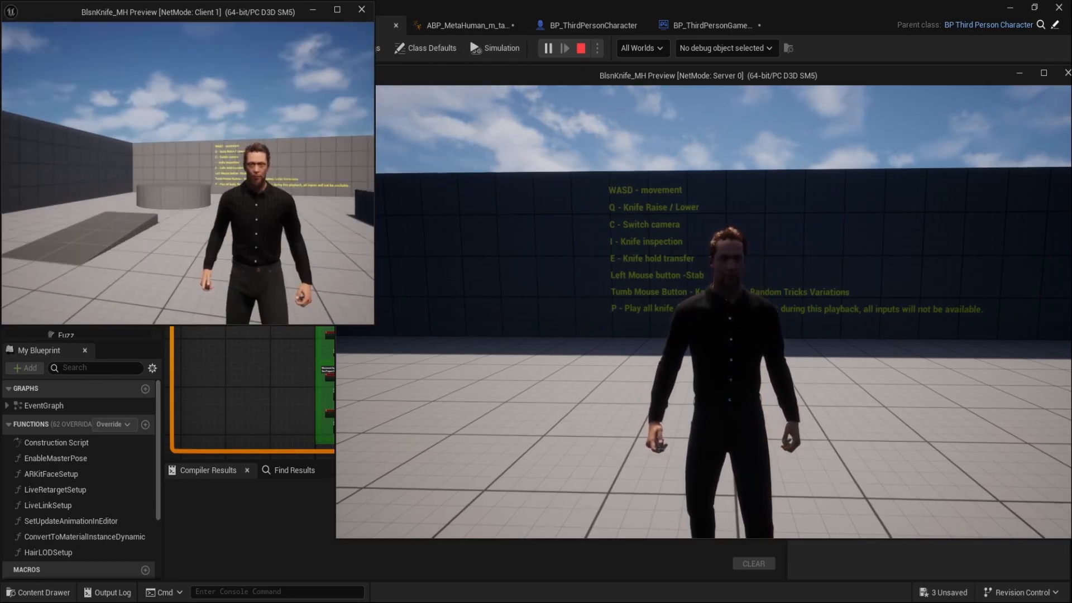
key("Escape")
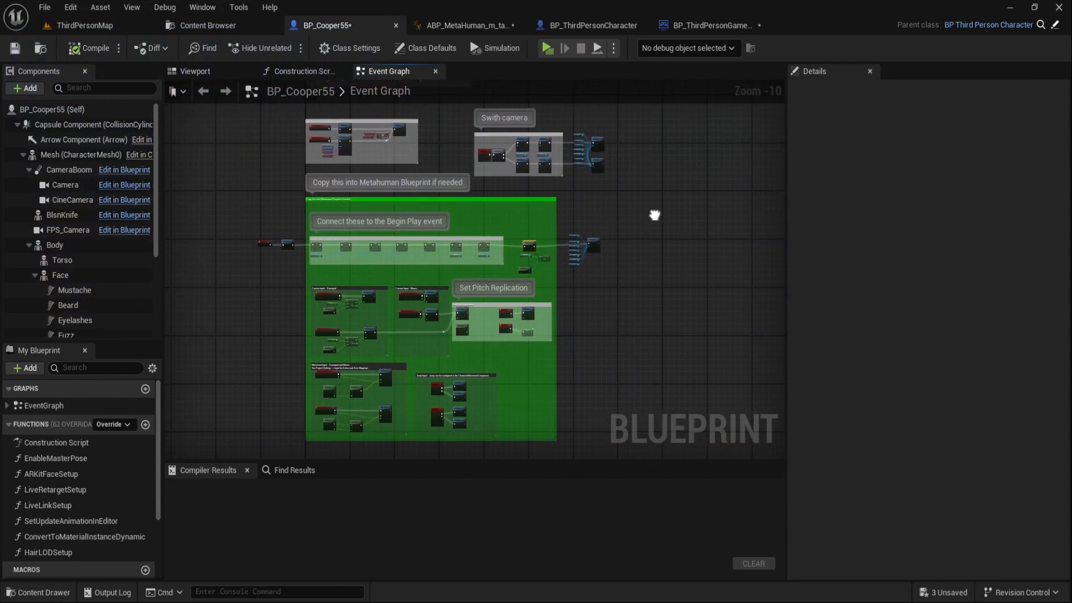